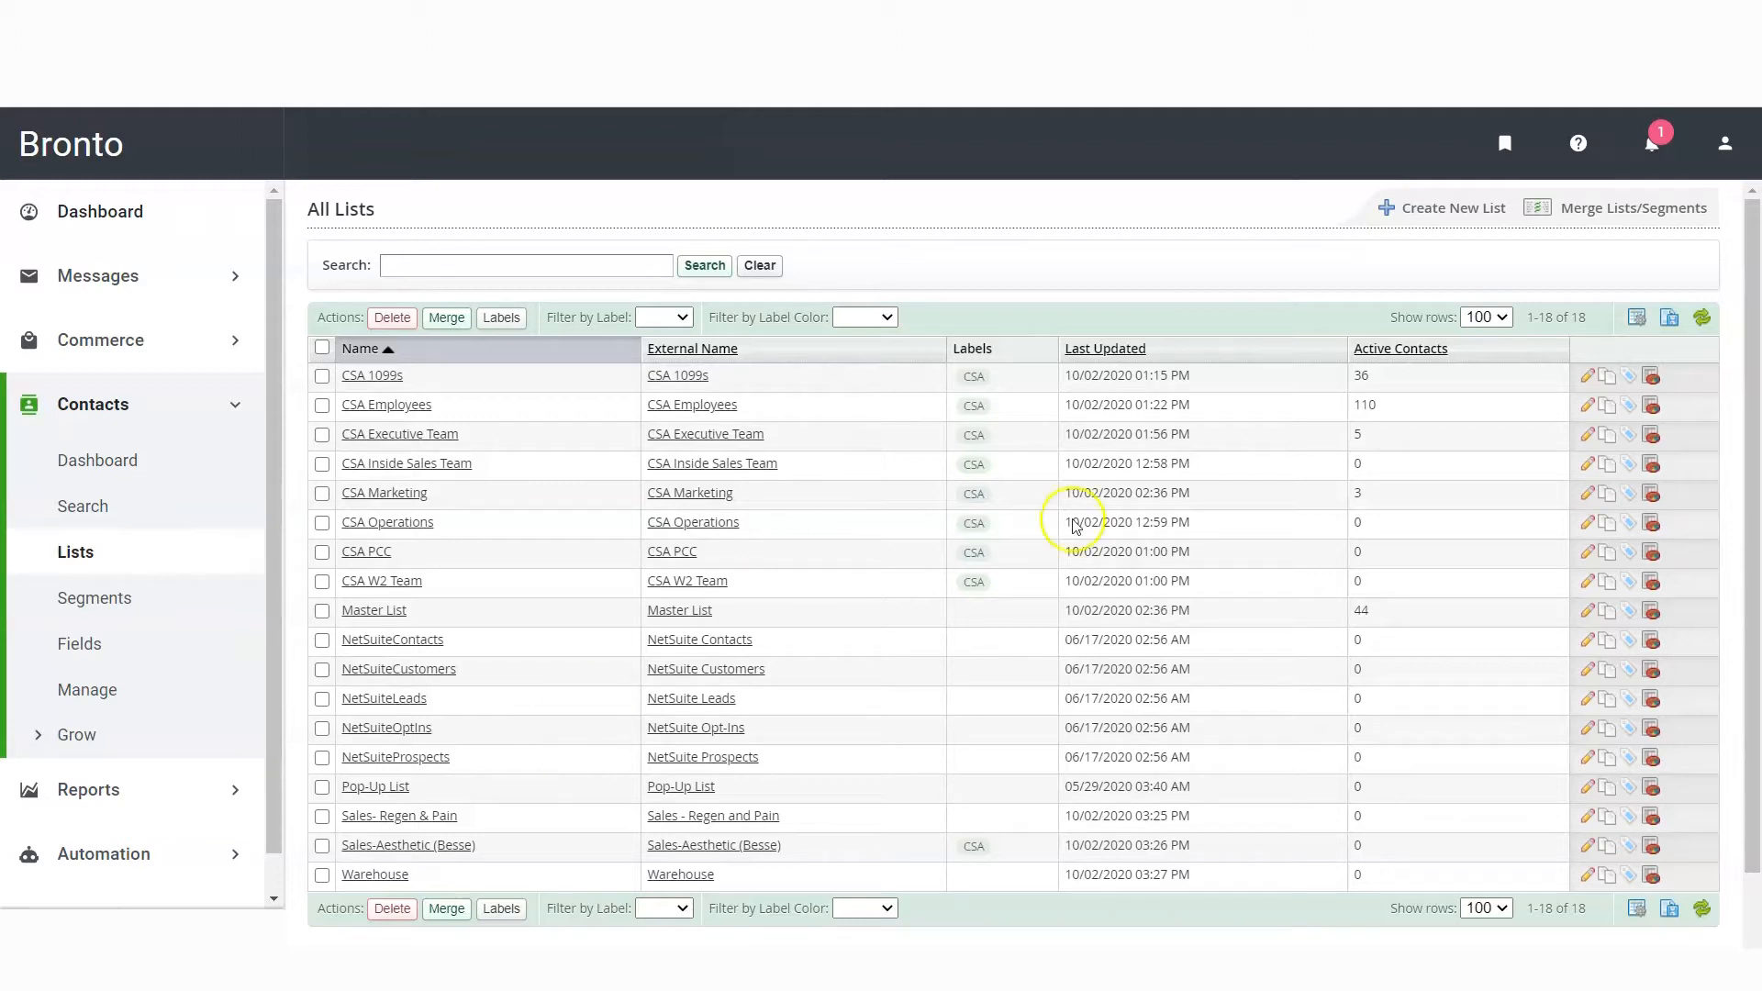
# Create and save a new contact list with internal and external name "Accounting" and description "Accounting team members".
pyautogui.click(1432, 219)
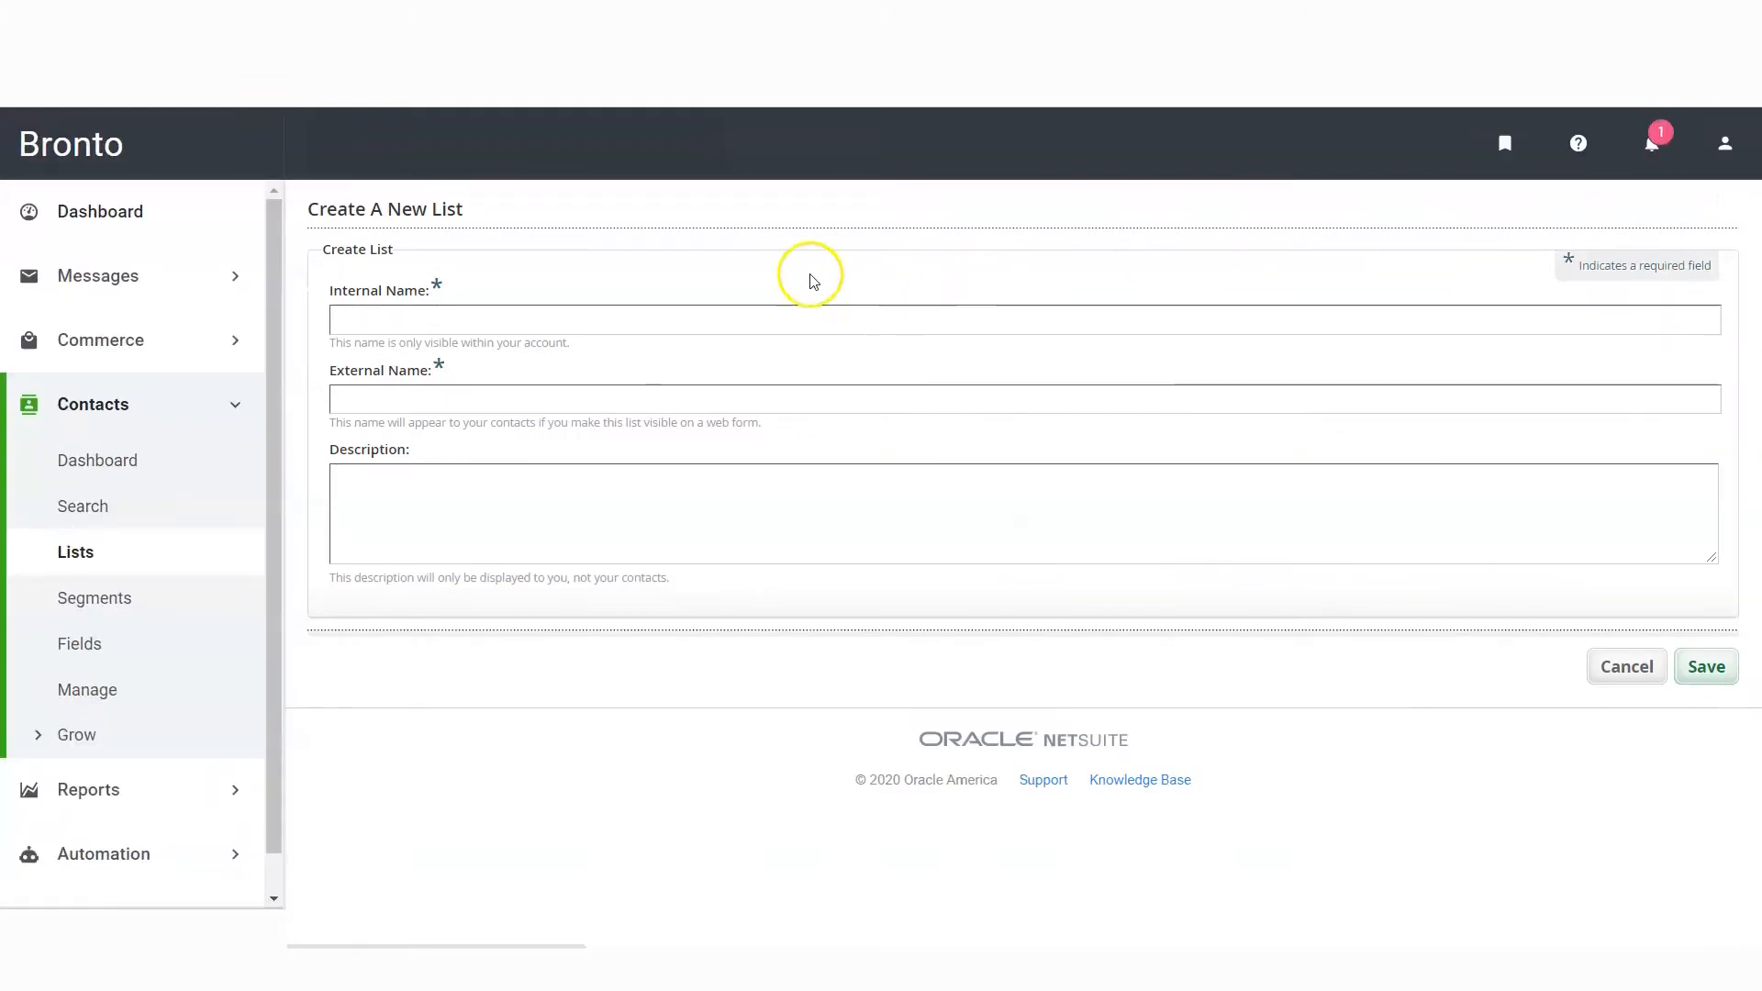
pyautogui.click(776, 316)
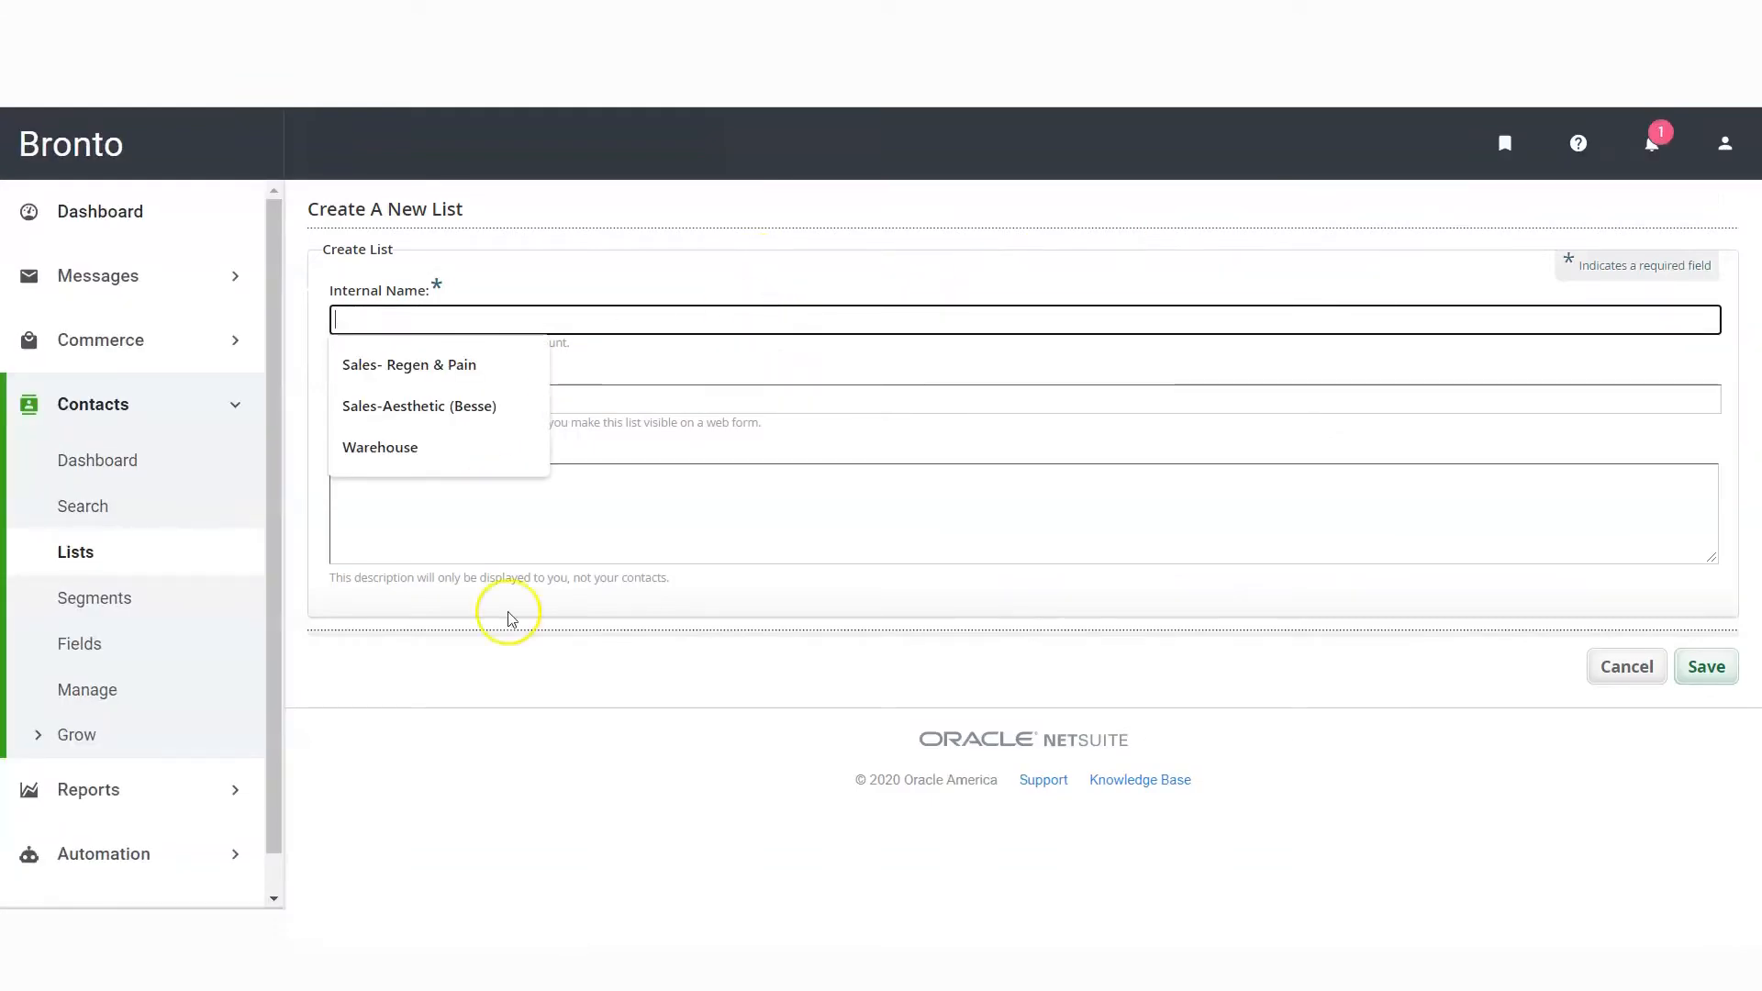
pyautogui.hotkey('alt', 'Tab')
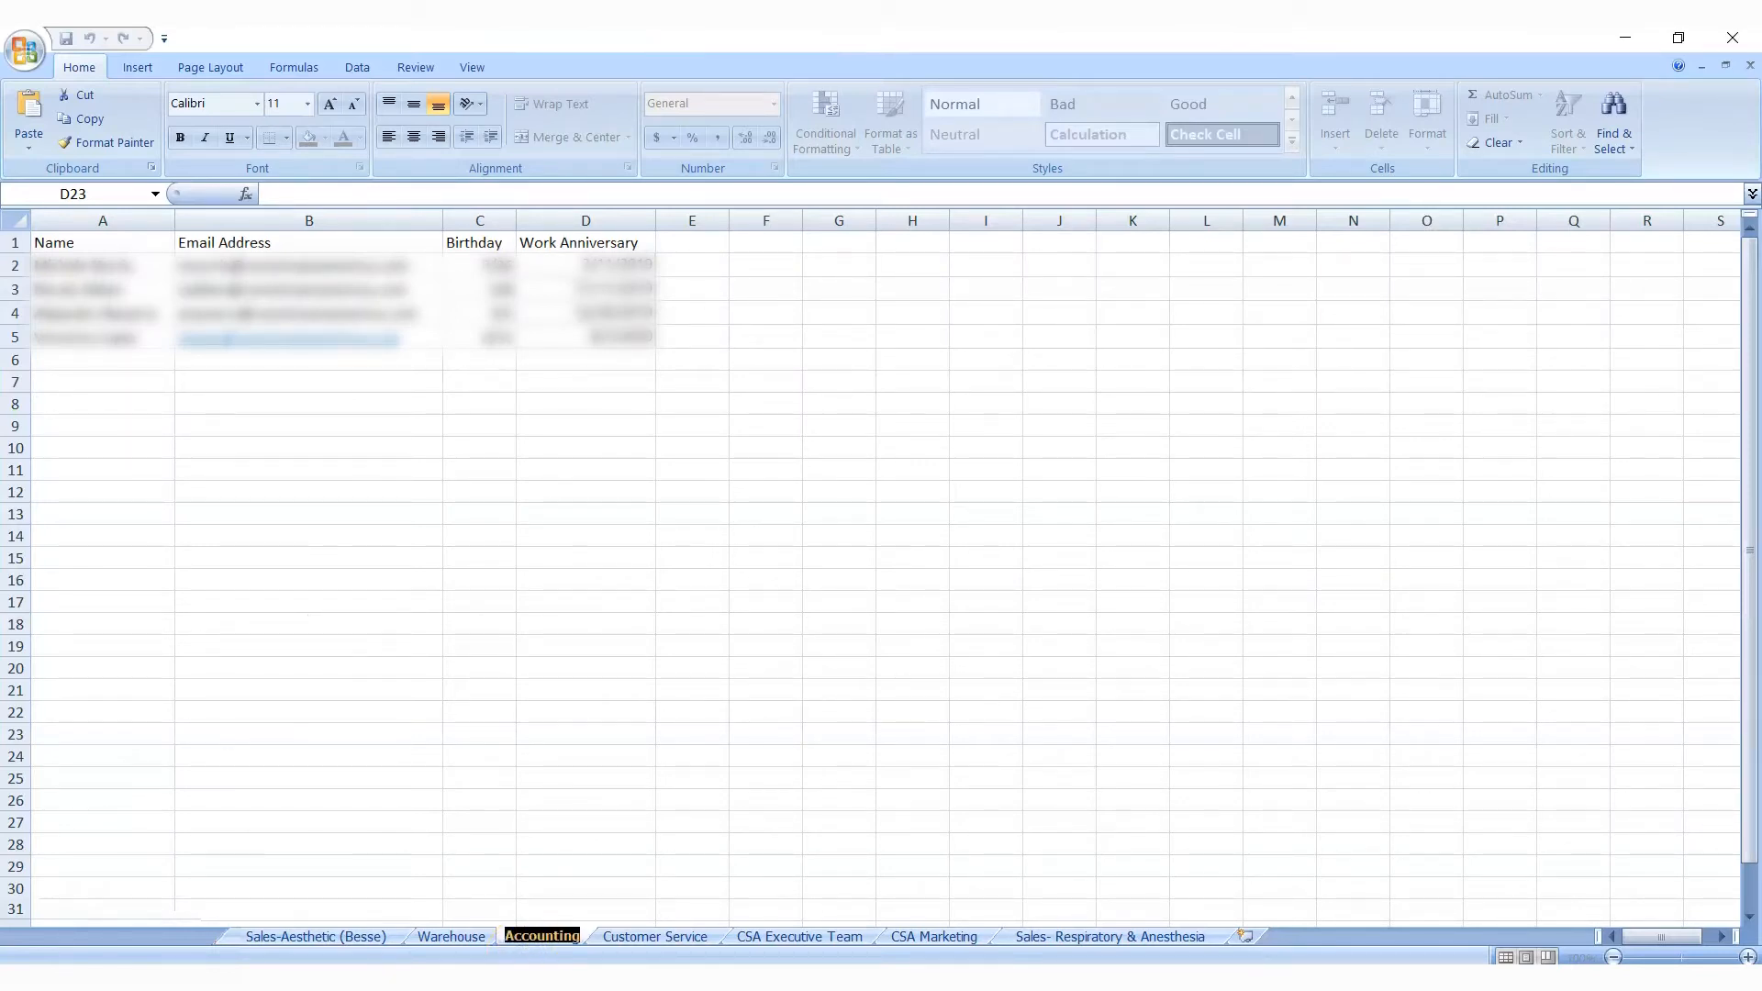
pyautogui.hotkey('alt', 'Tab')
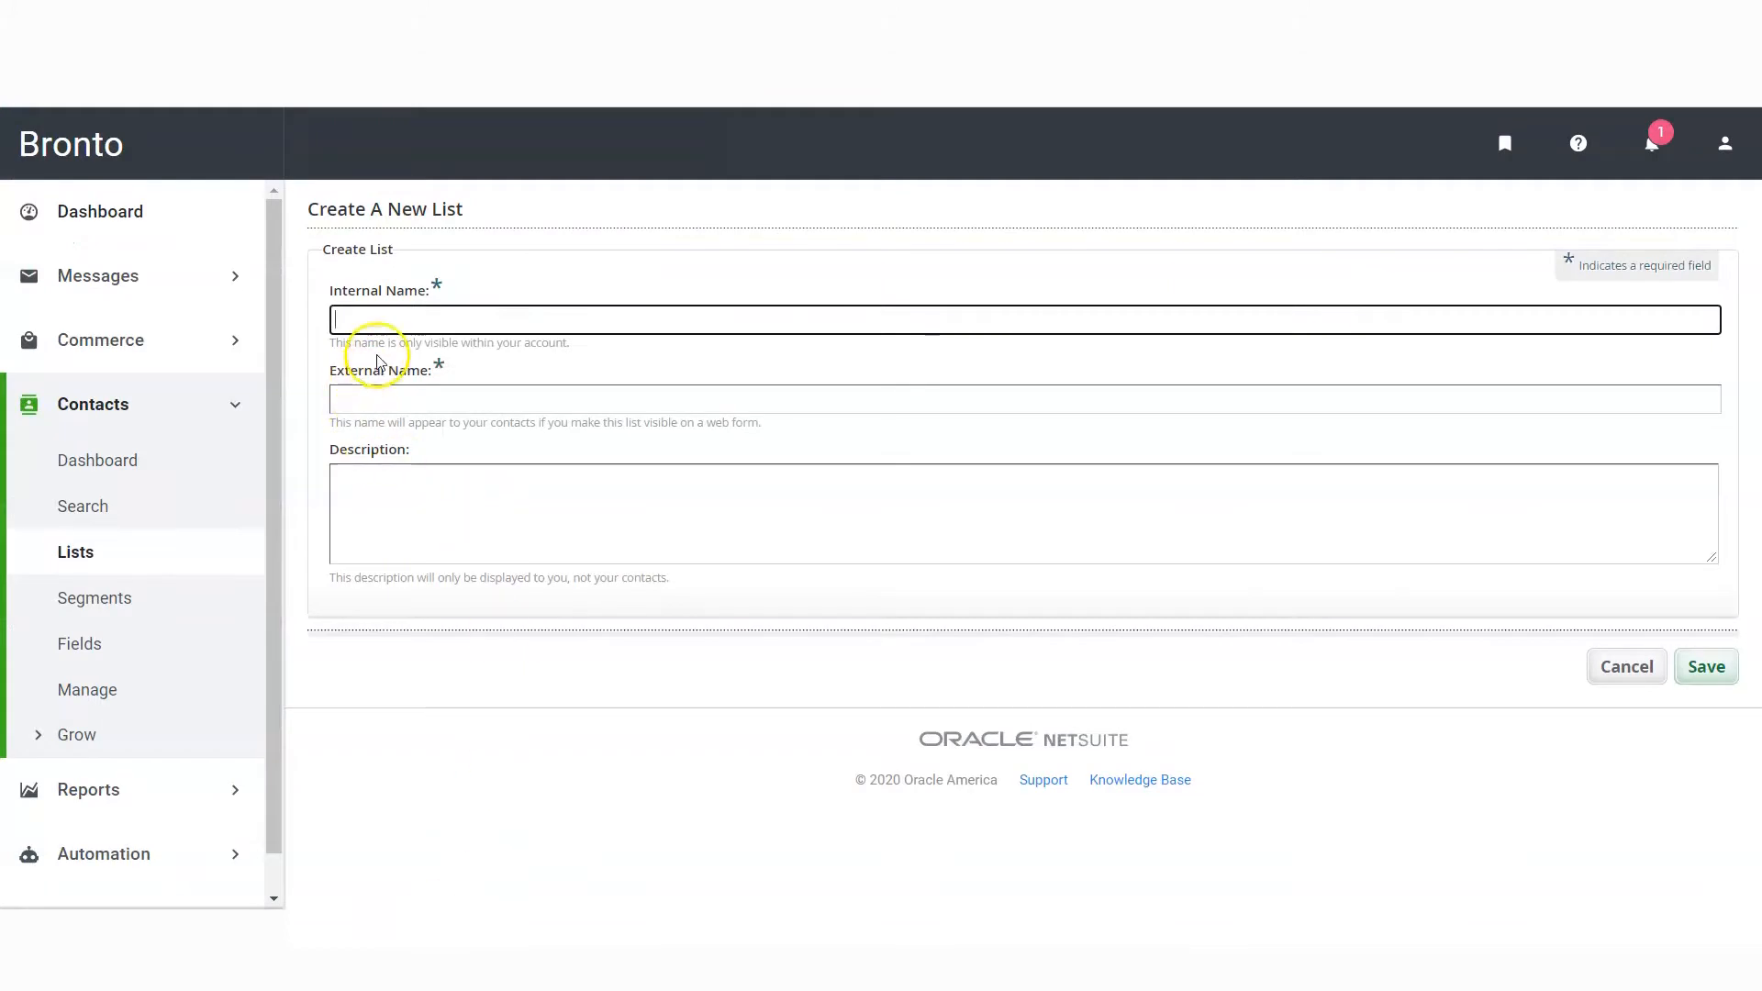
pyautogui.click(369, 321)
pyautogui.write('Accounting')
pyautogui.click(406, 395)
pyautogui.write('Accounting')
pyautogui.click(427, 500)
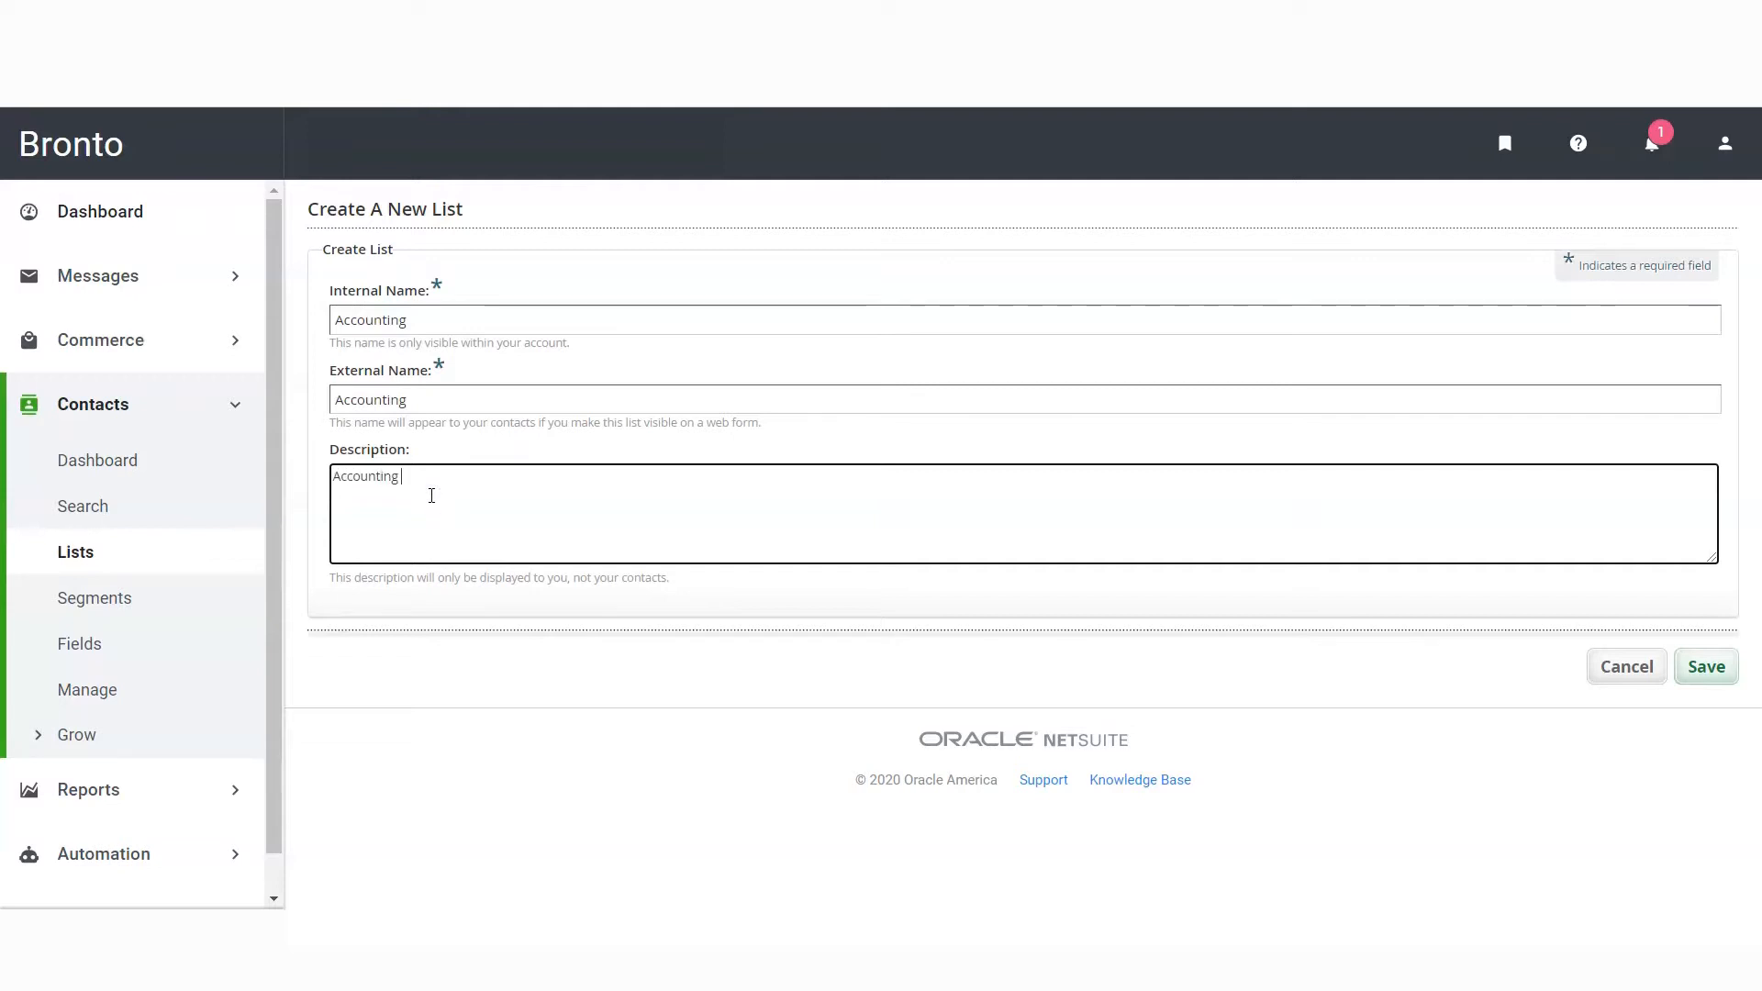
pyautogui.write('Accounting team members')
pyautogui.click(1704, 670)
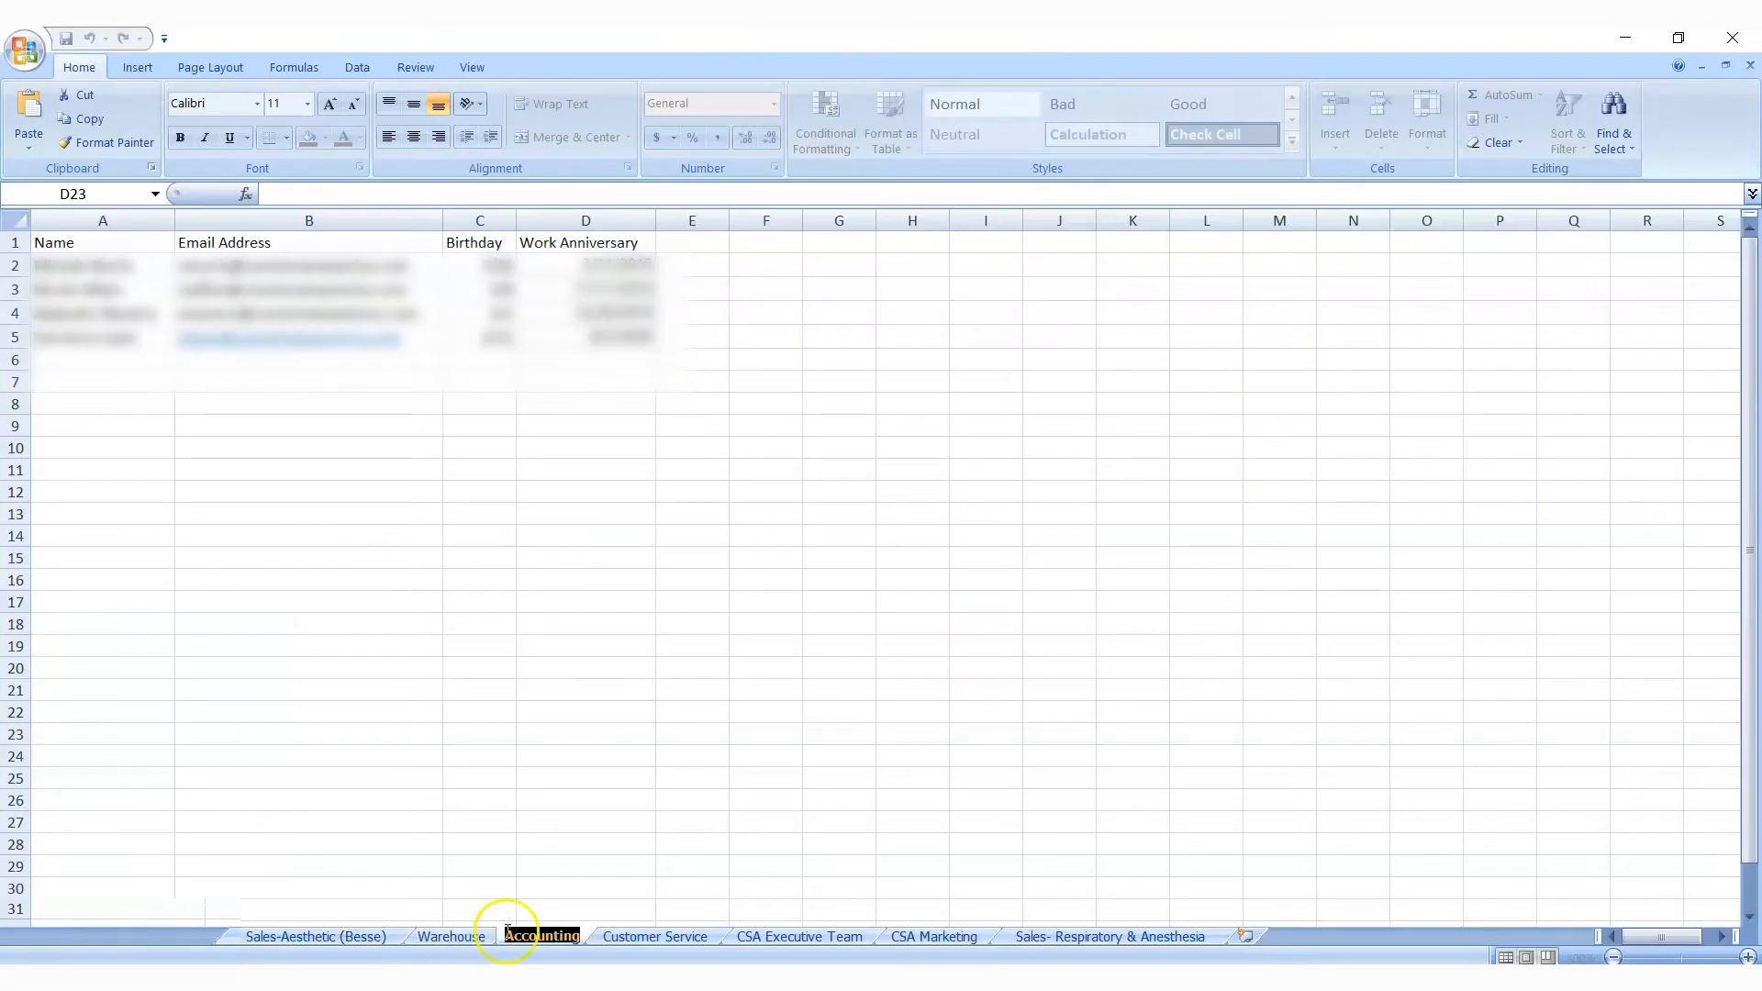
# Open the Customer Service sheet of the employee workbook in Excel.
pyautogui.click(633, 935)
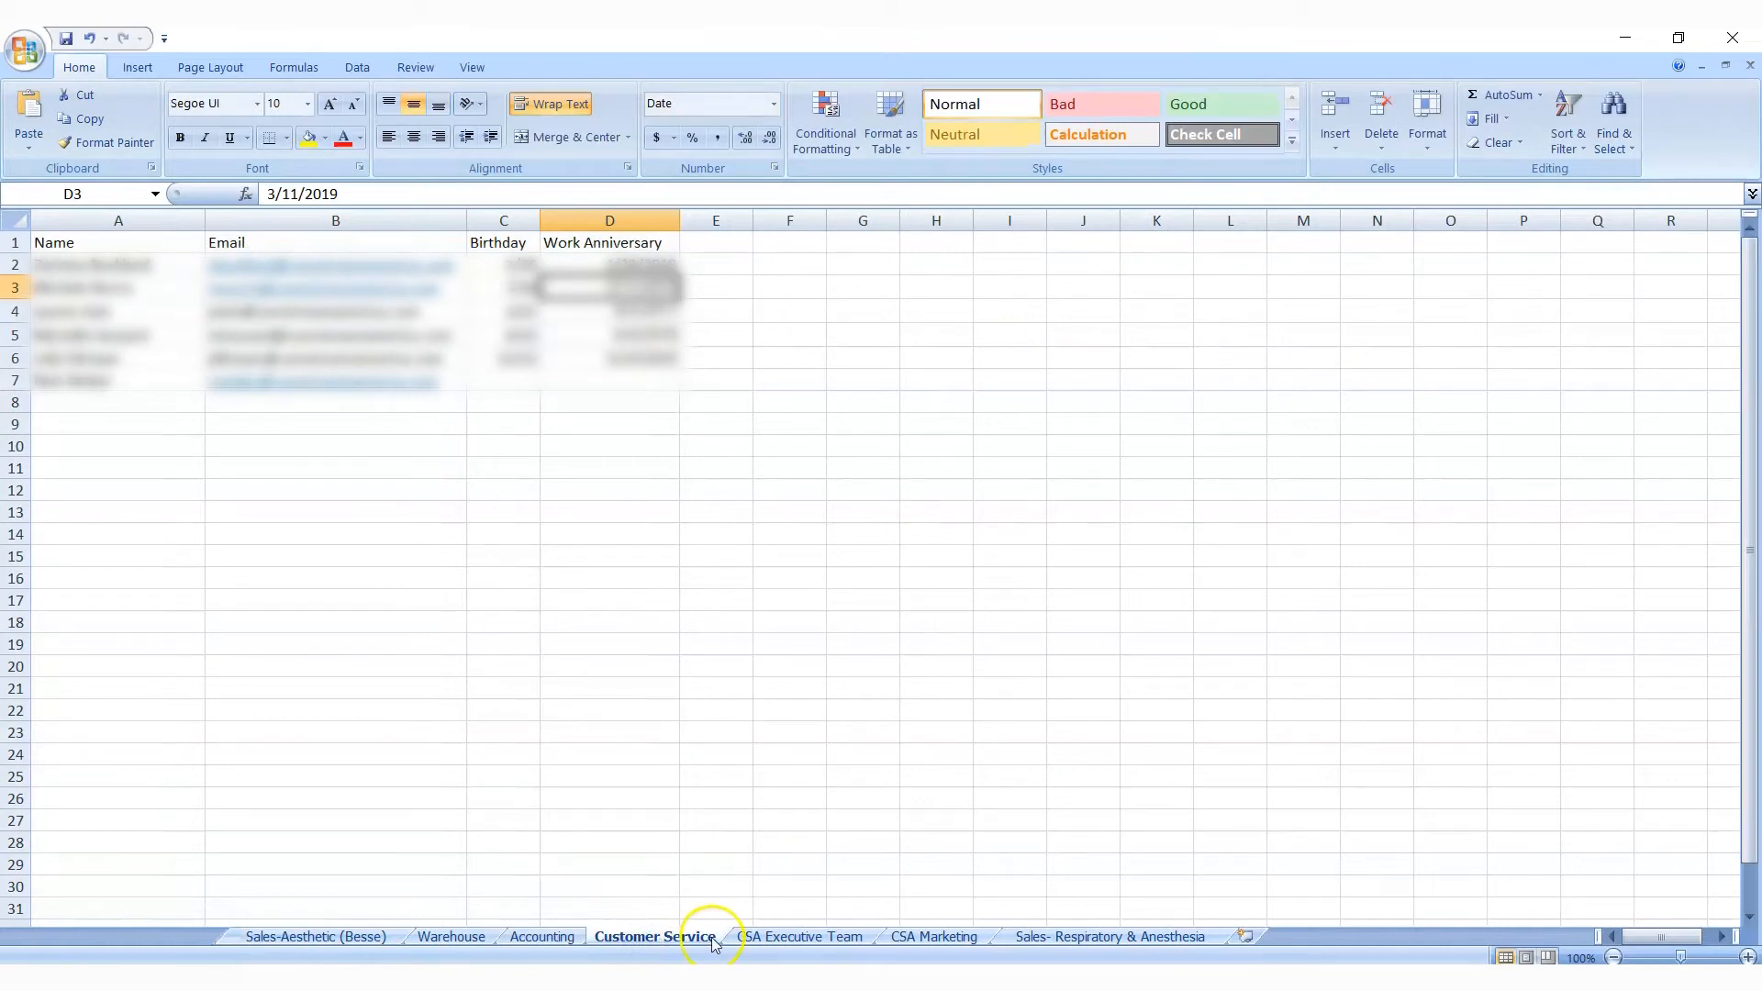
pyautogui.click(87, 241)
pyautogui.rightClick(92, 242)
pyautogui.click(147, 355)
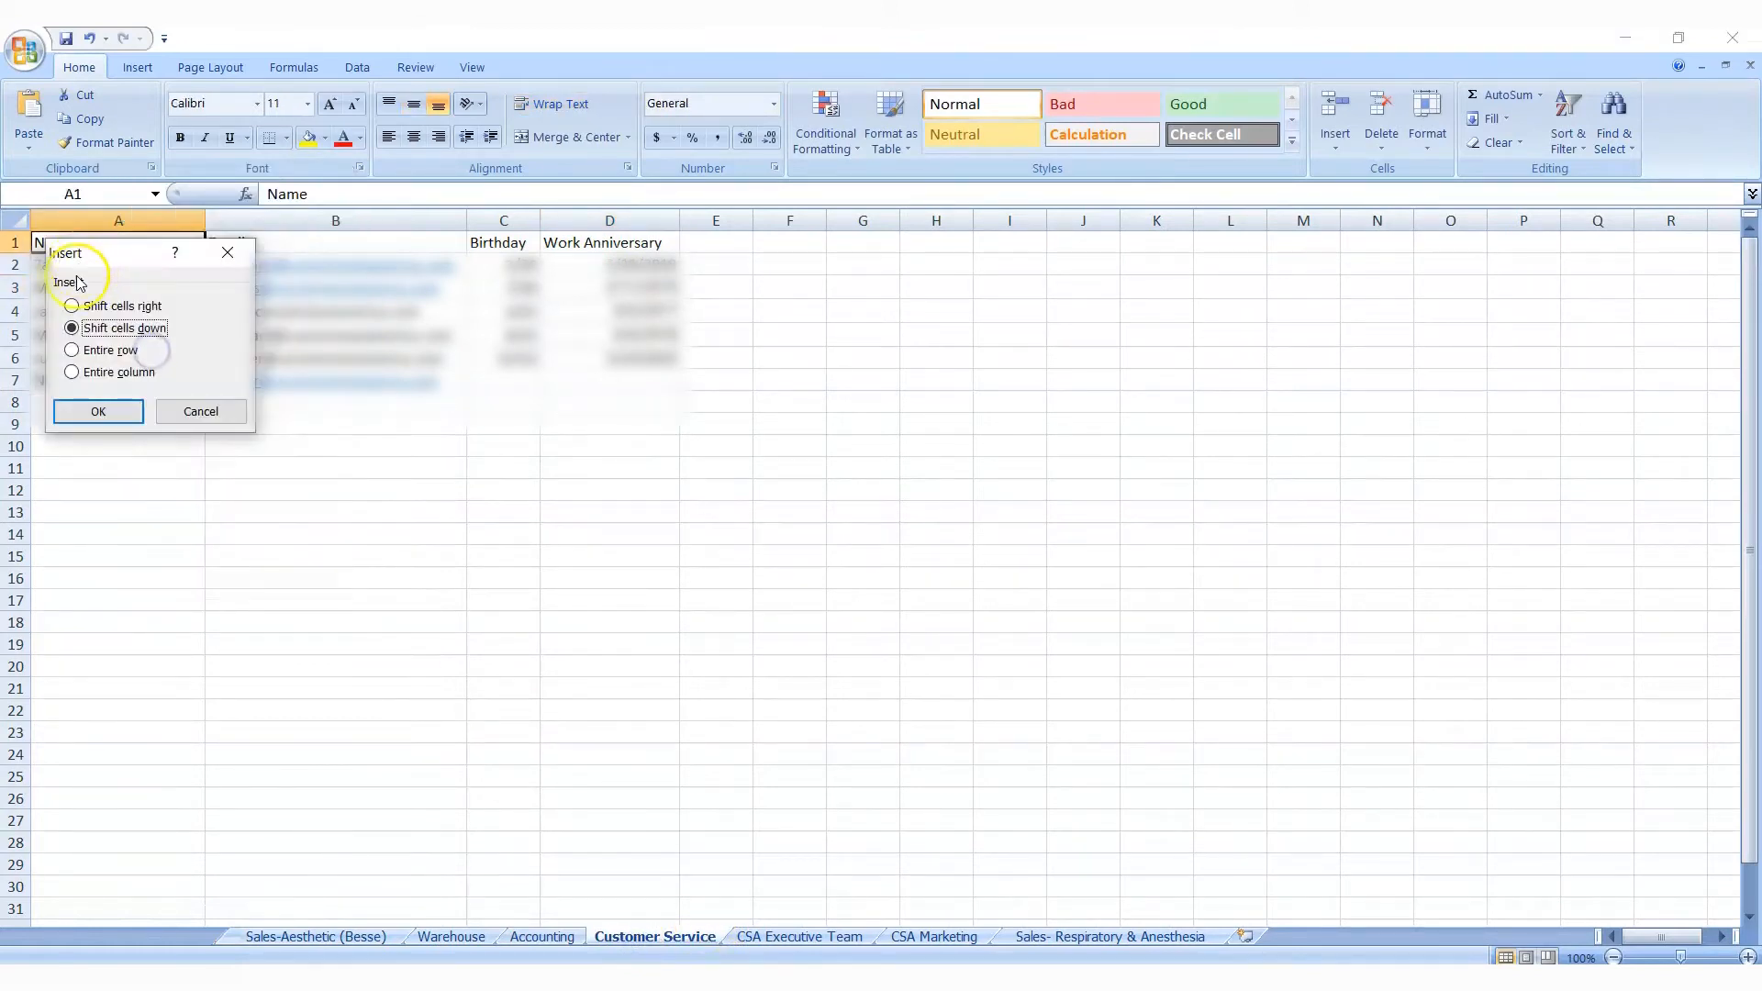
pyautogui.click(100, 407)
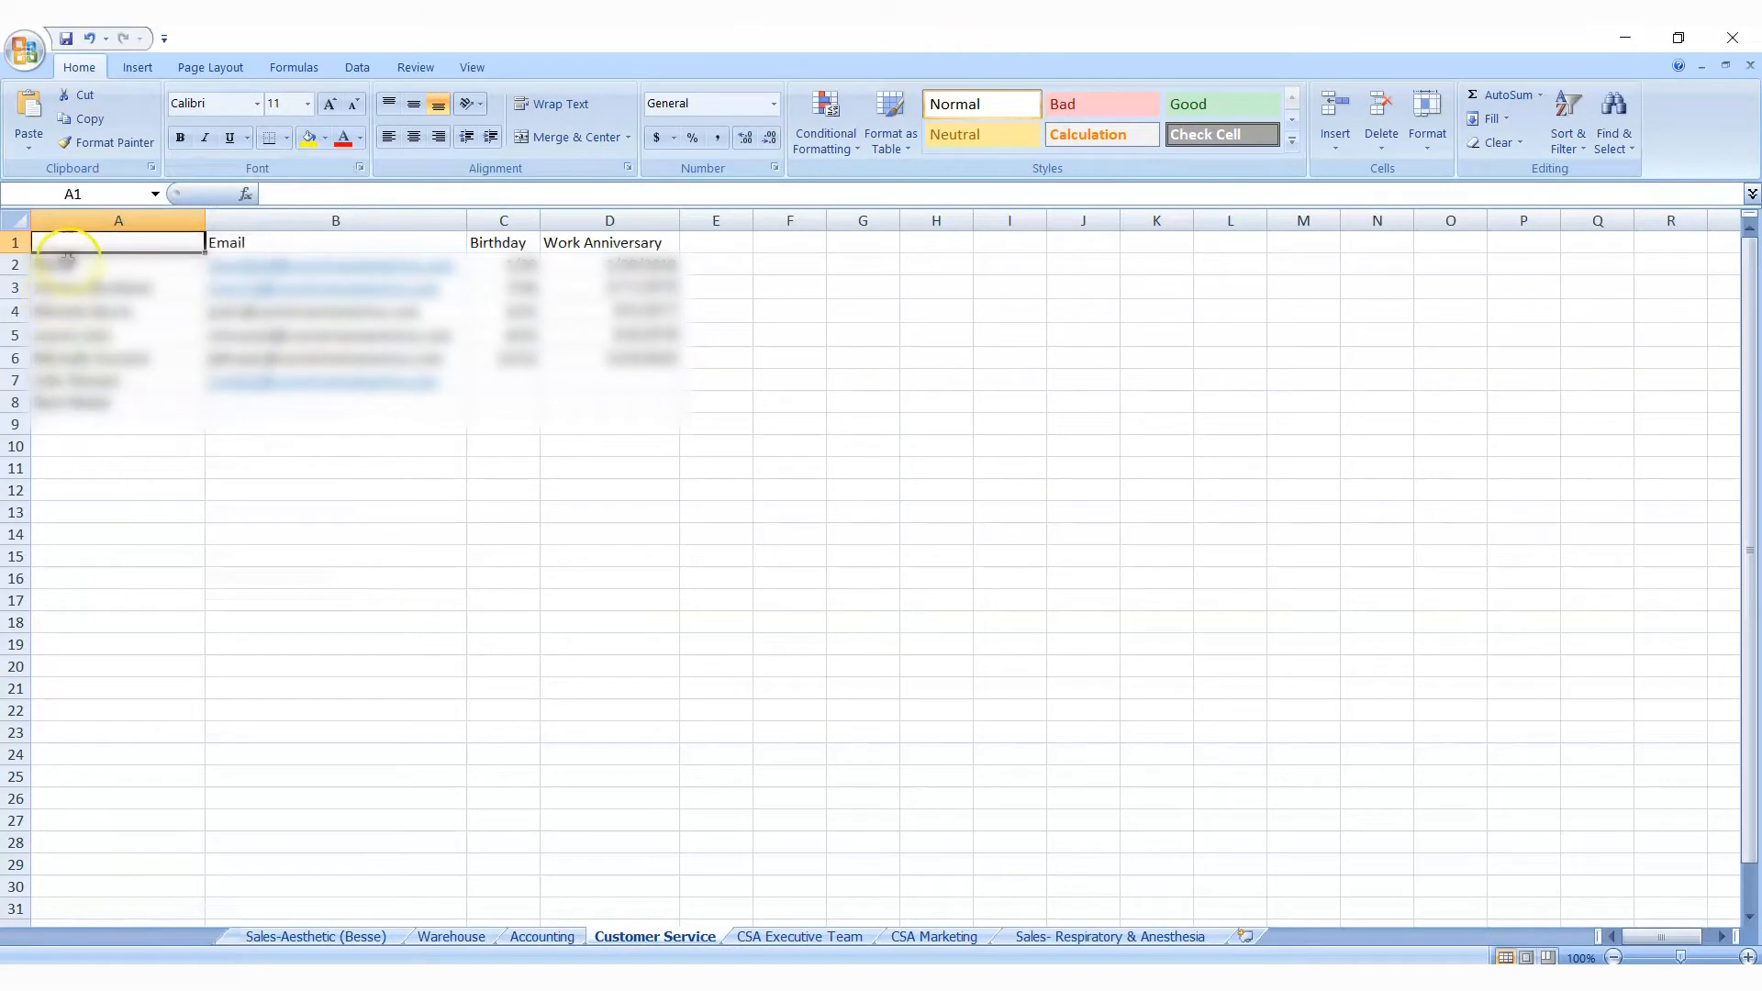
pyautogui.click(91, 43)
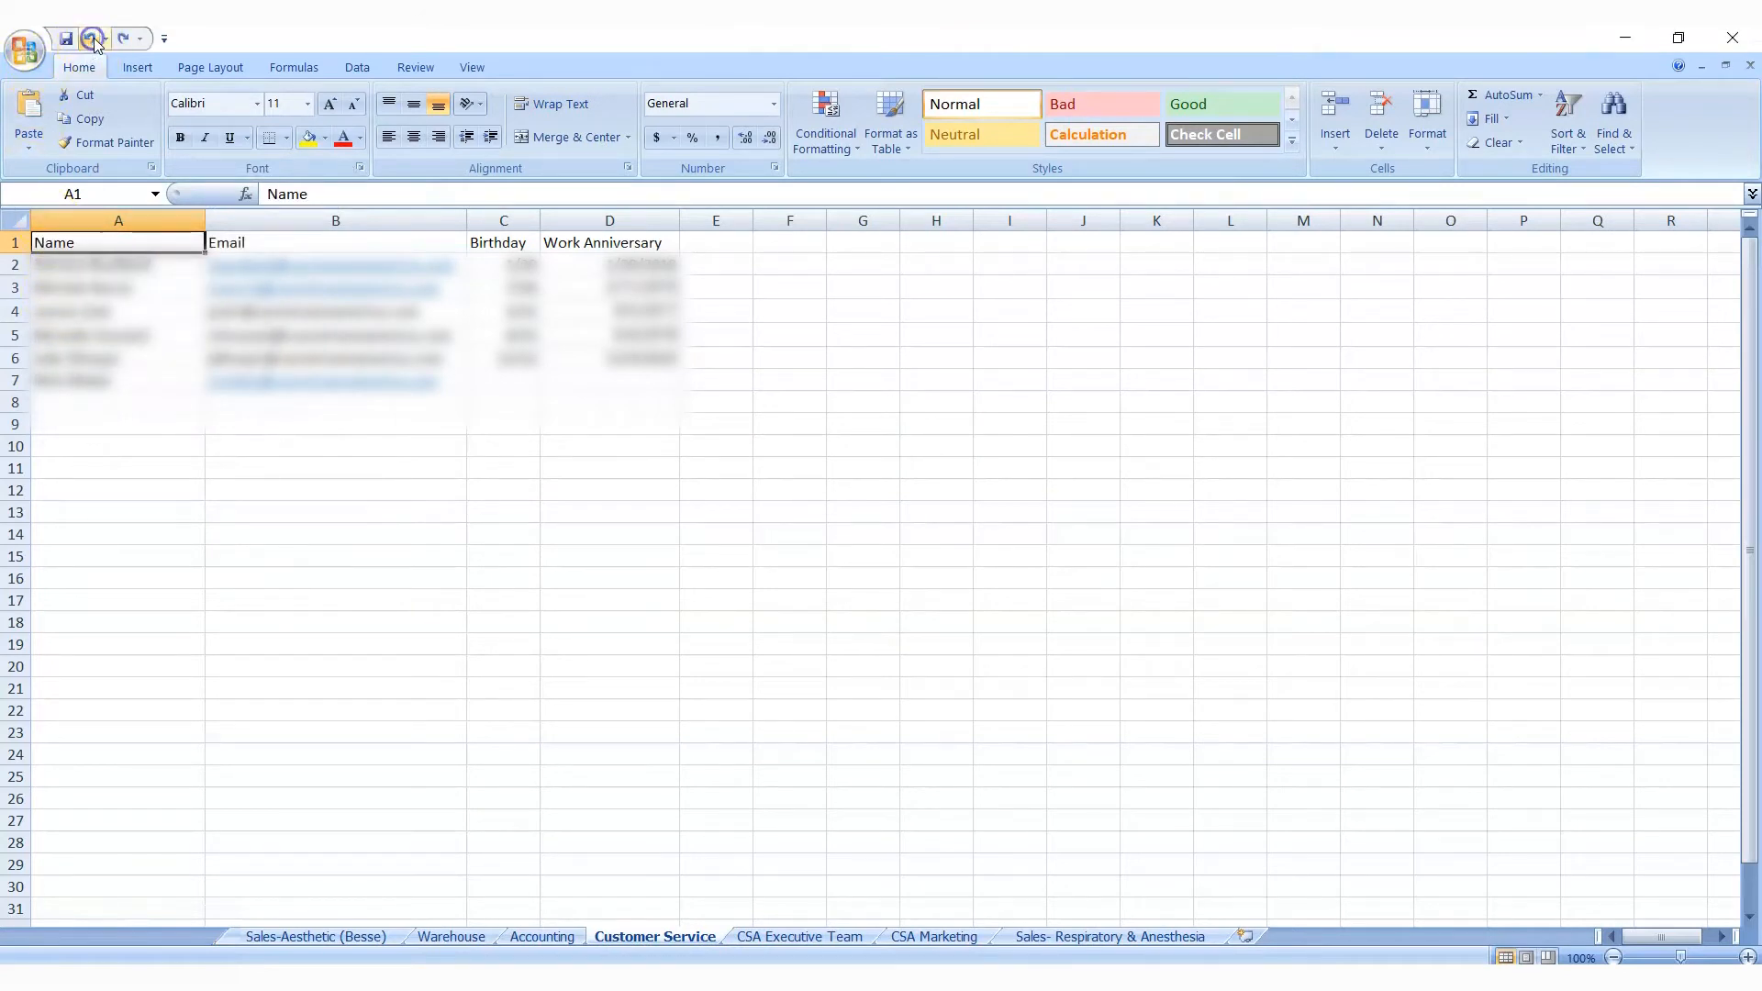
# Insert a column before the Name column and set the headers to "First Name" in A1 and "Last Name" in B1.
pyautogui.click(87, 213)
pyautogui.rightClick(88, 217)
pyautogui.click(152, 341)
pyautogui.click(73, 244)
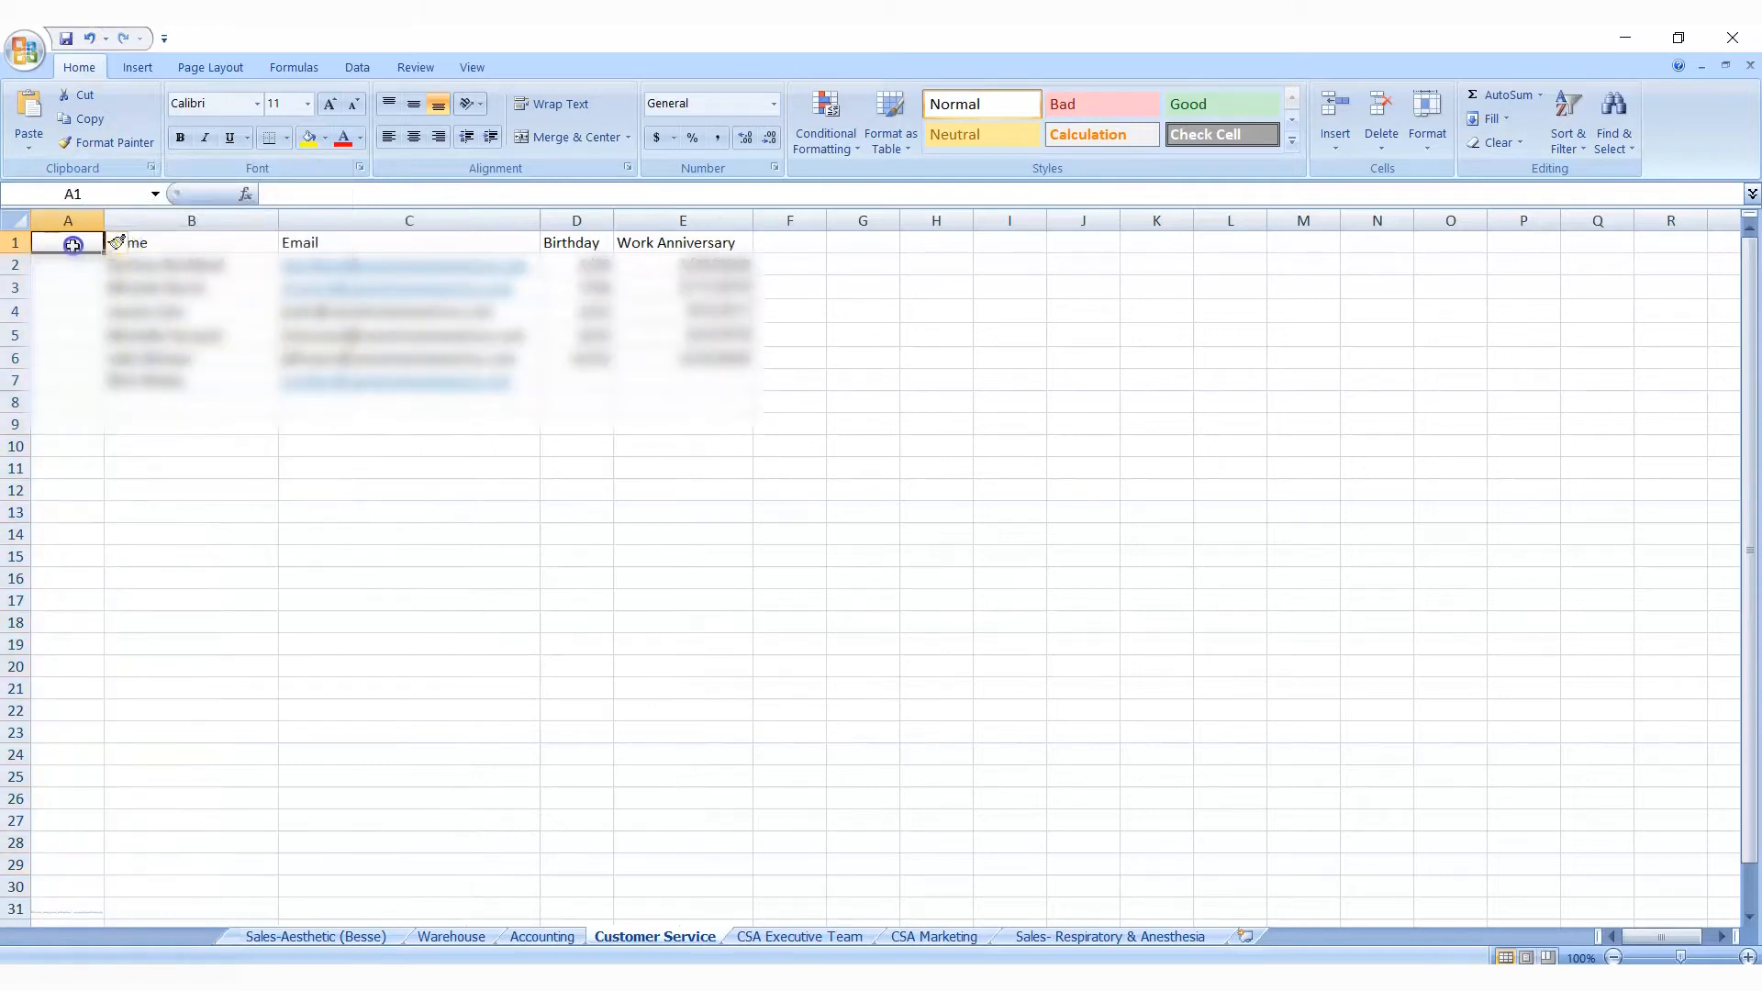
pyautogui.write('First Name')
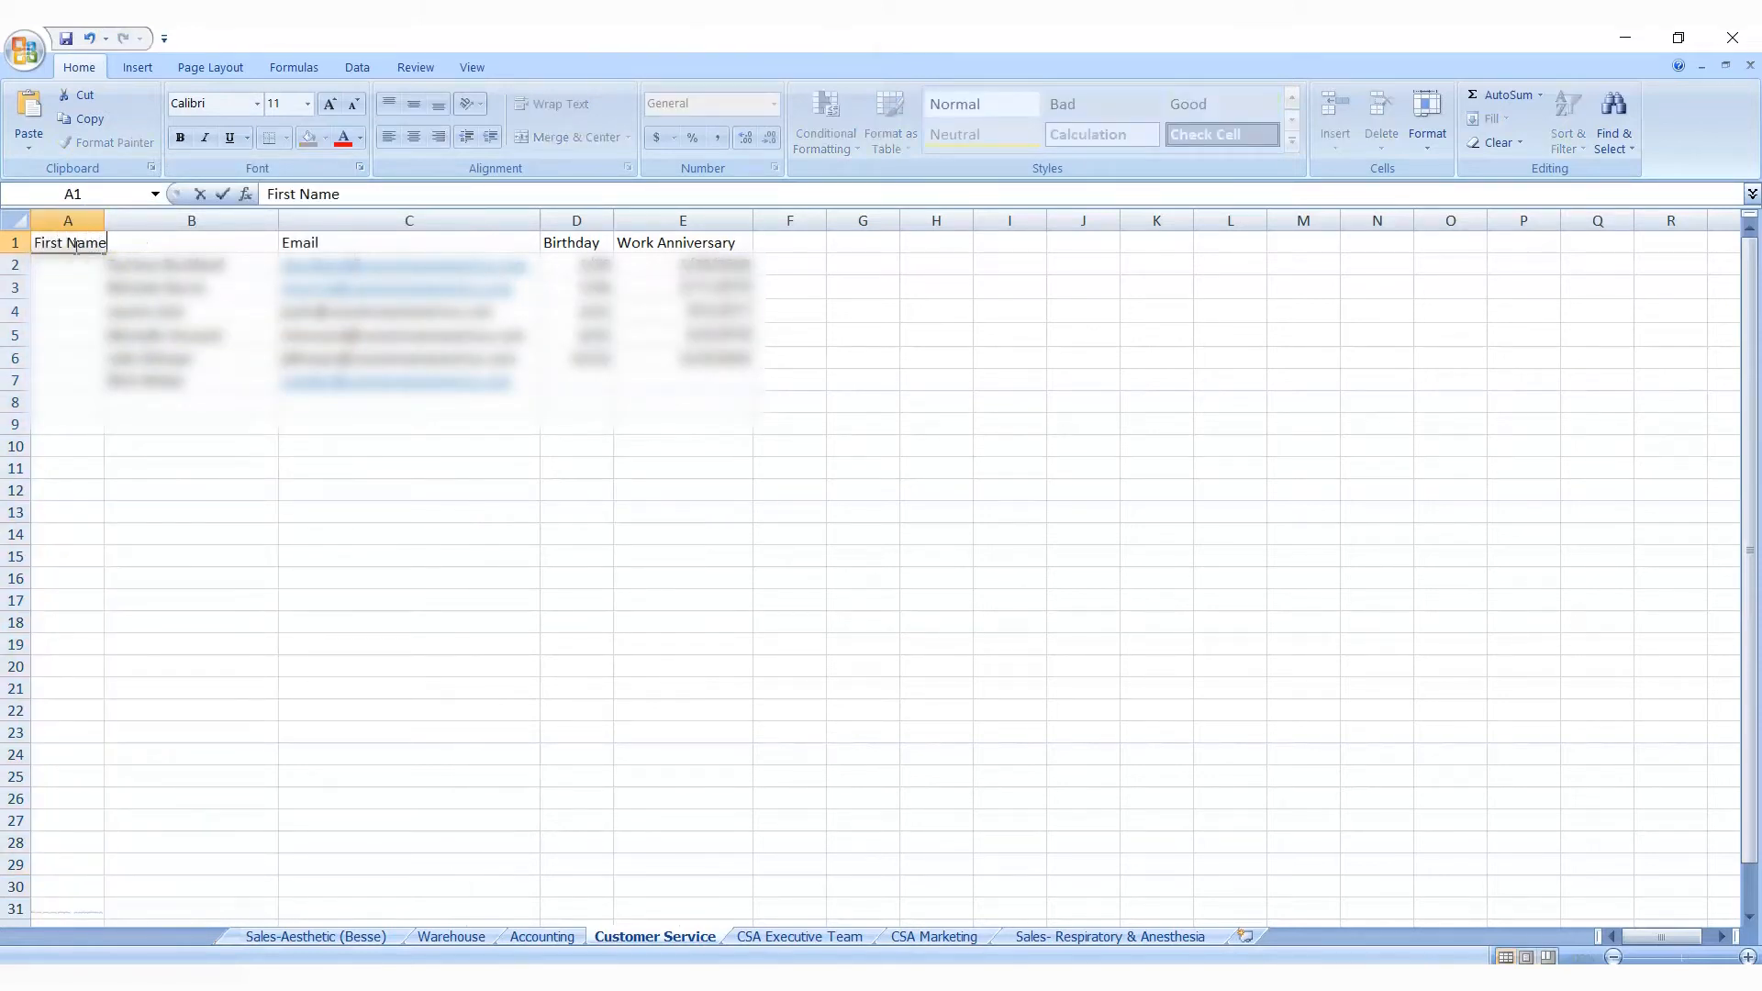
pyautogui.press('Tab')
pyautogui.write('Last')
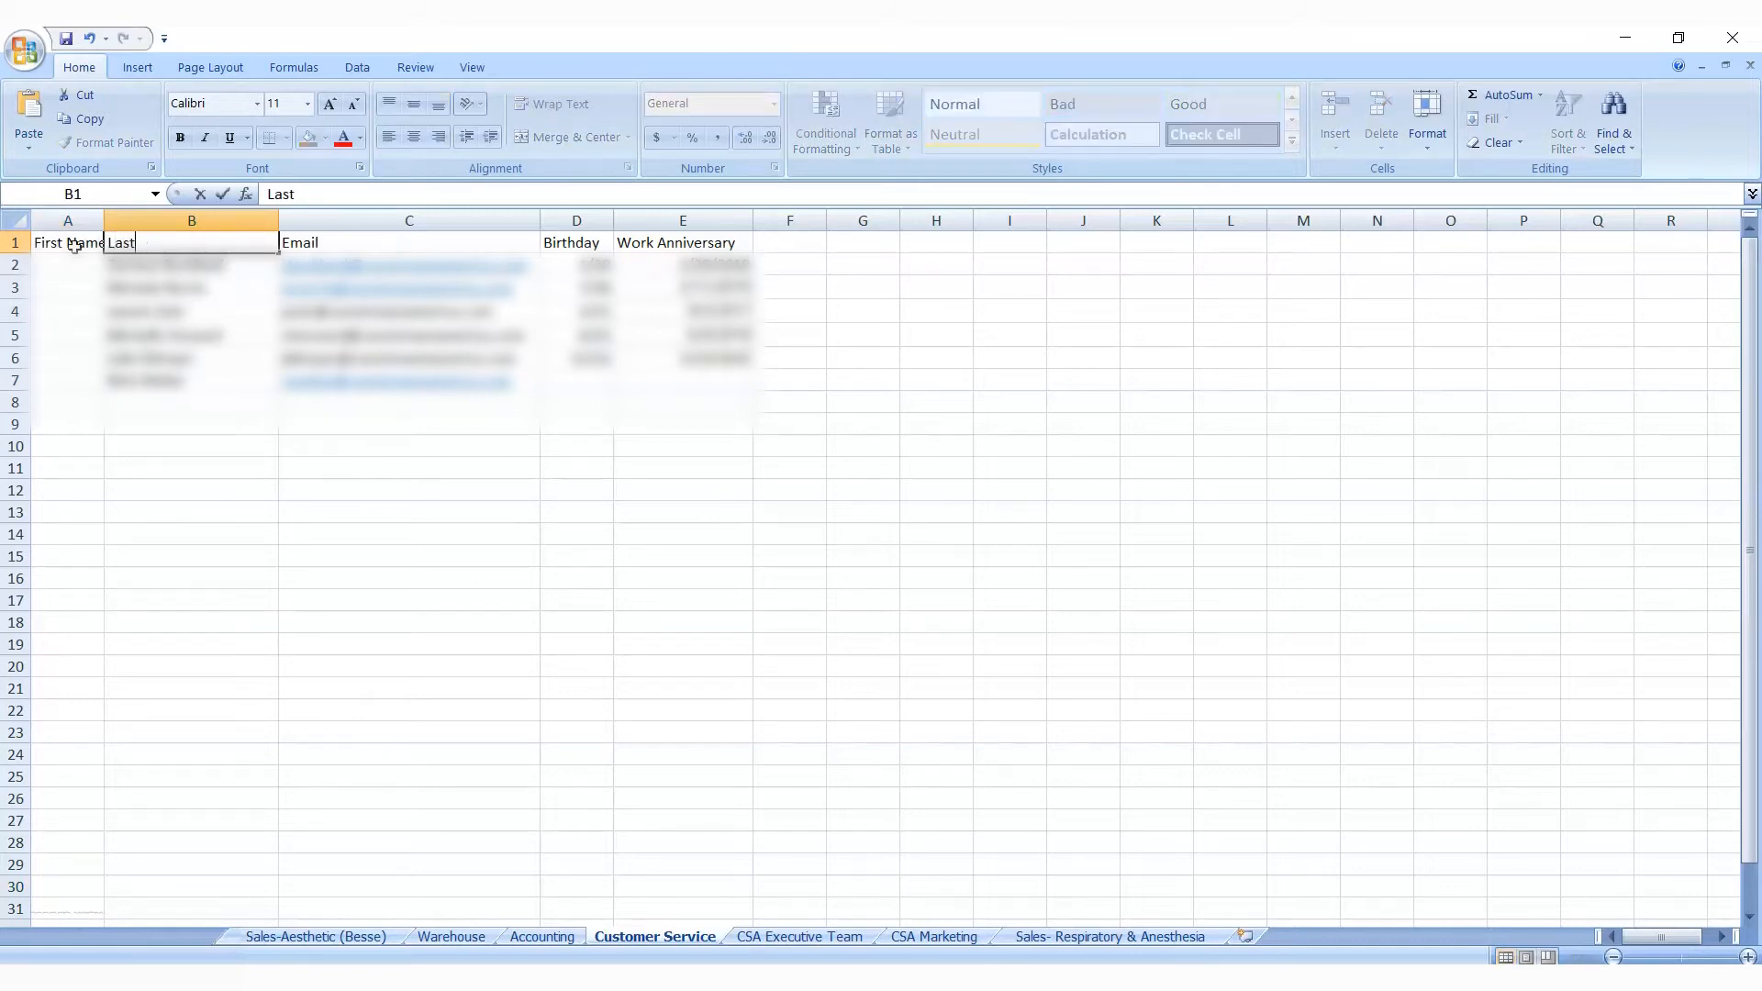
pyautogui.write(' Name')
pyautogui.press('Return')
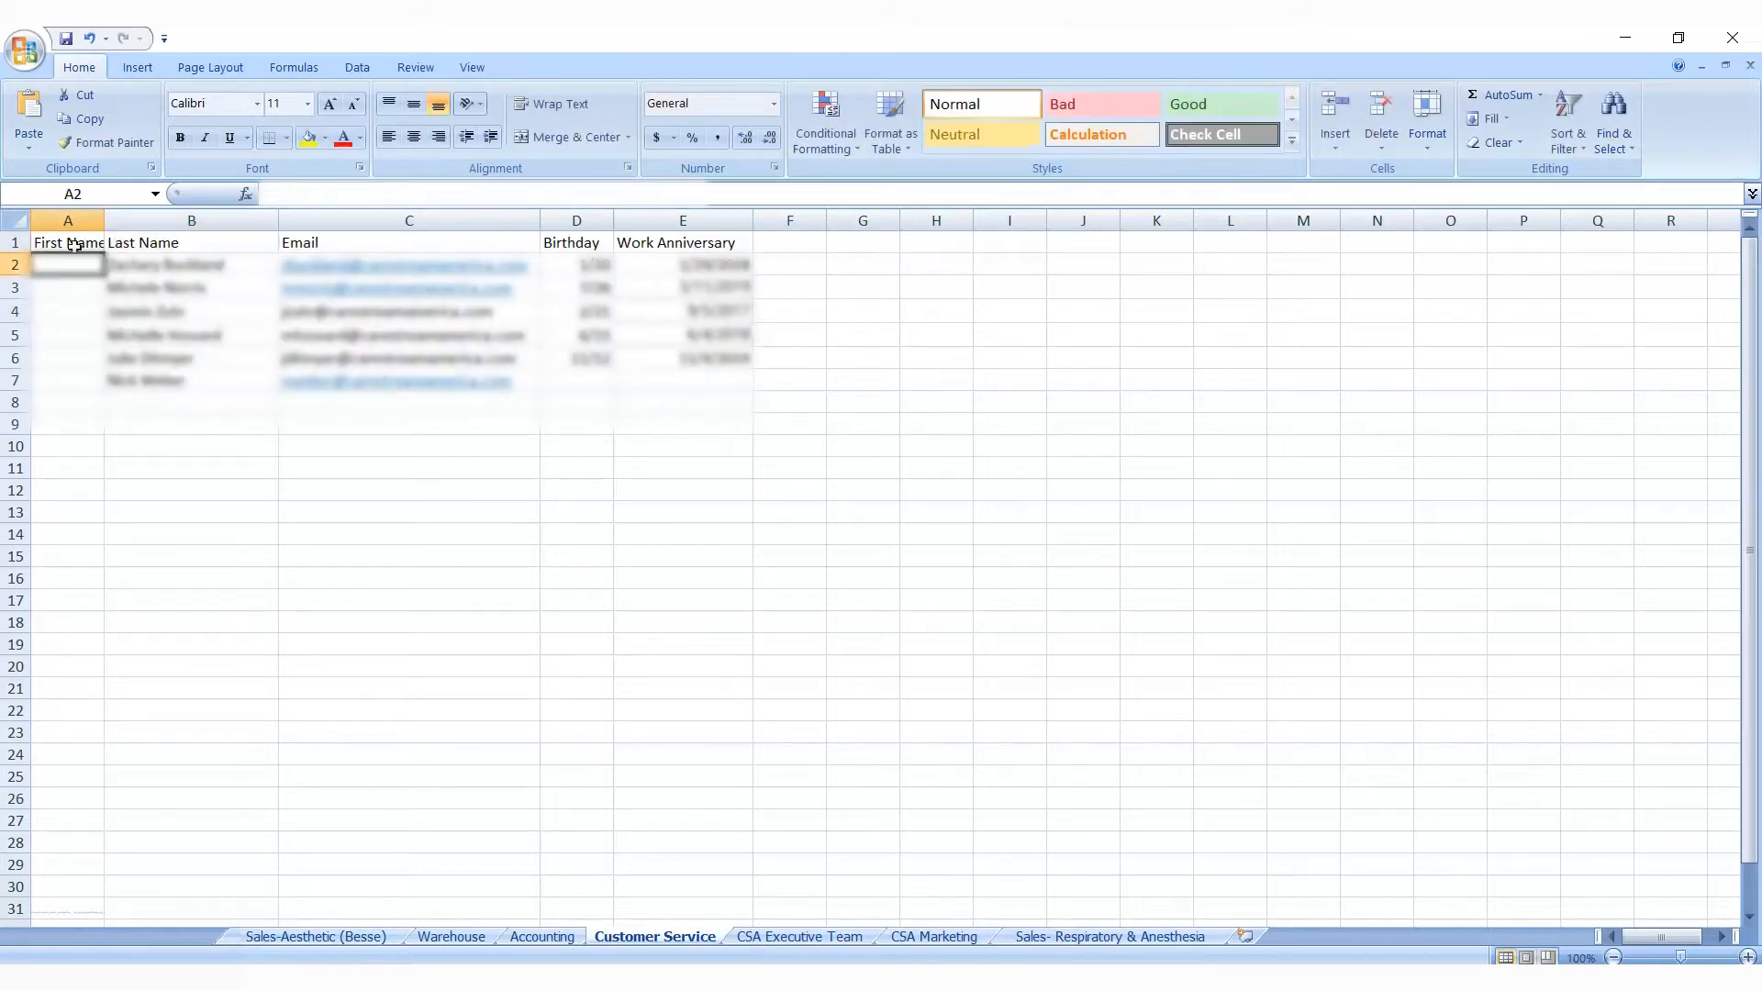
# Fill cells A2 to A7 with each employee's first name, taken from the full names in column B.
pyautogui.write('Zachary')
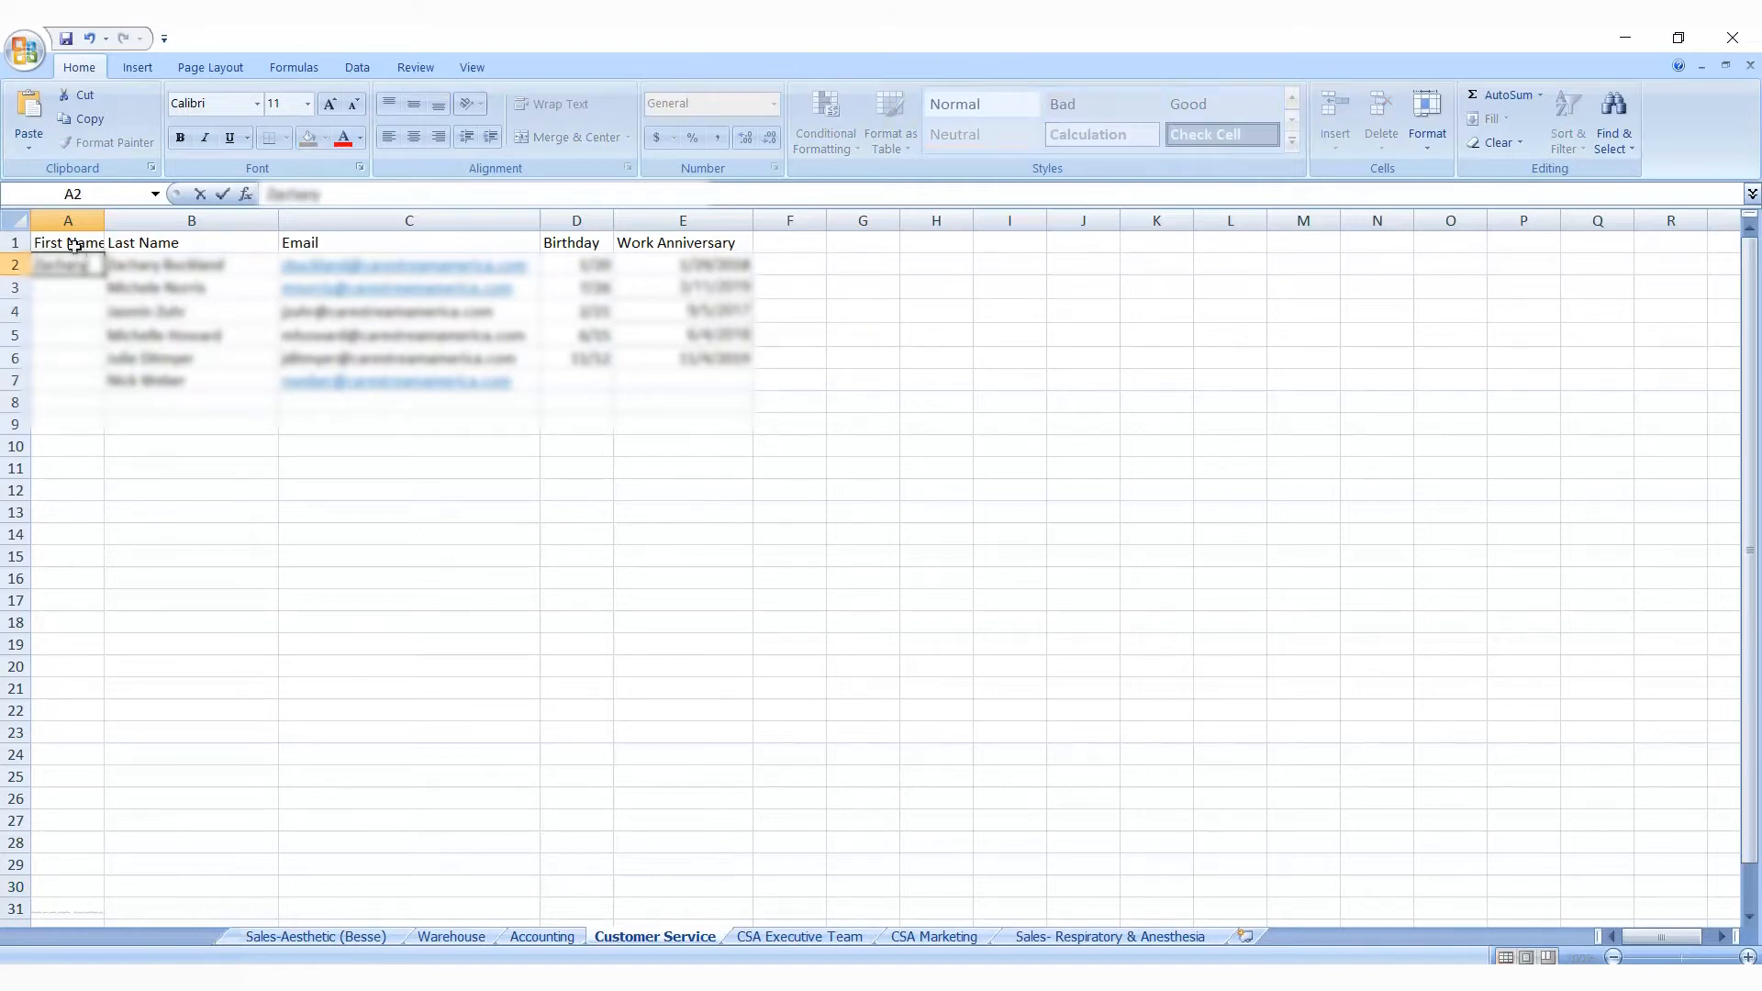
pyautogui.press('Return')
pyautogui.write('Michele')
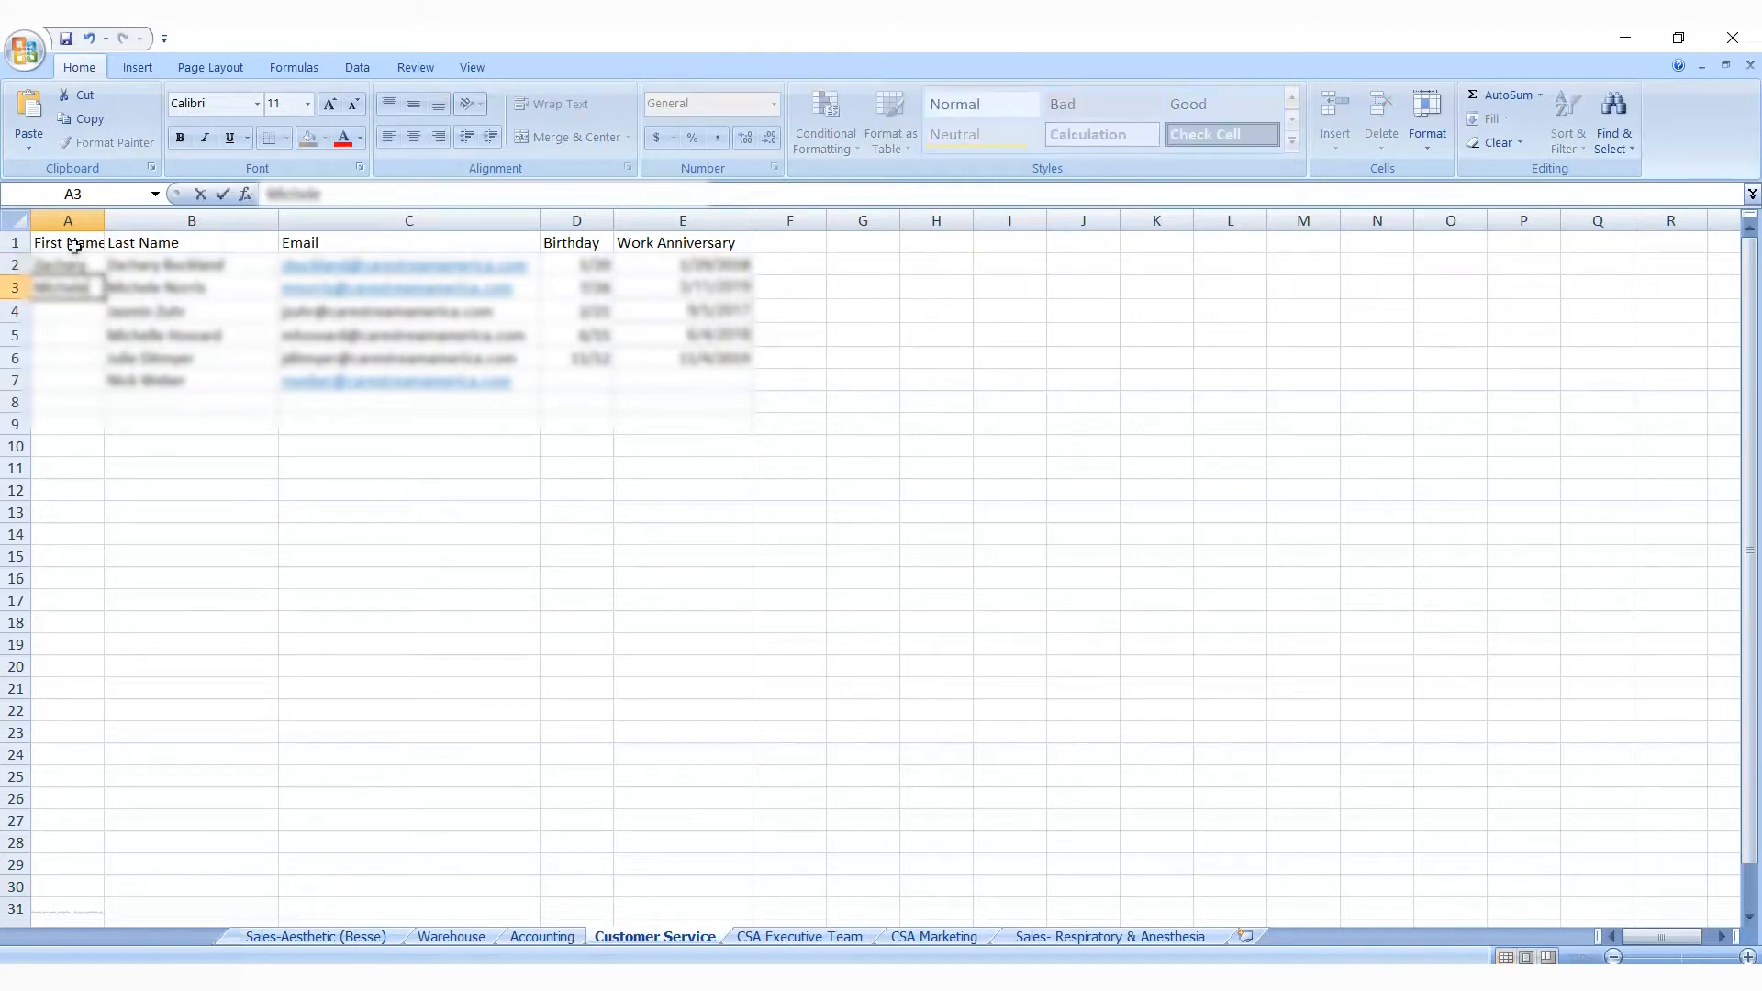
pyautogui.press('Return')
pyautogui.write('Jasmin')
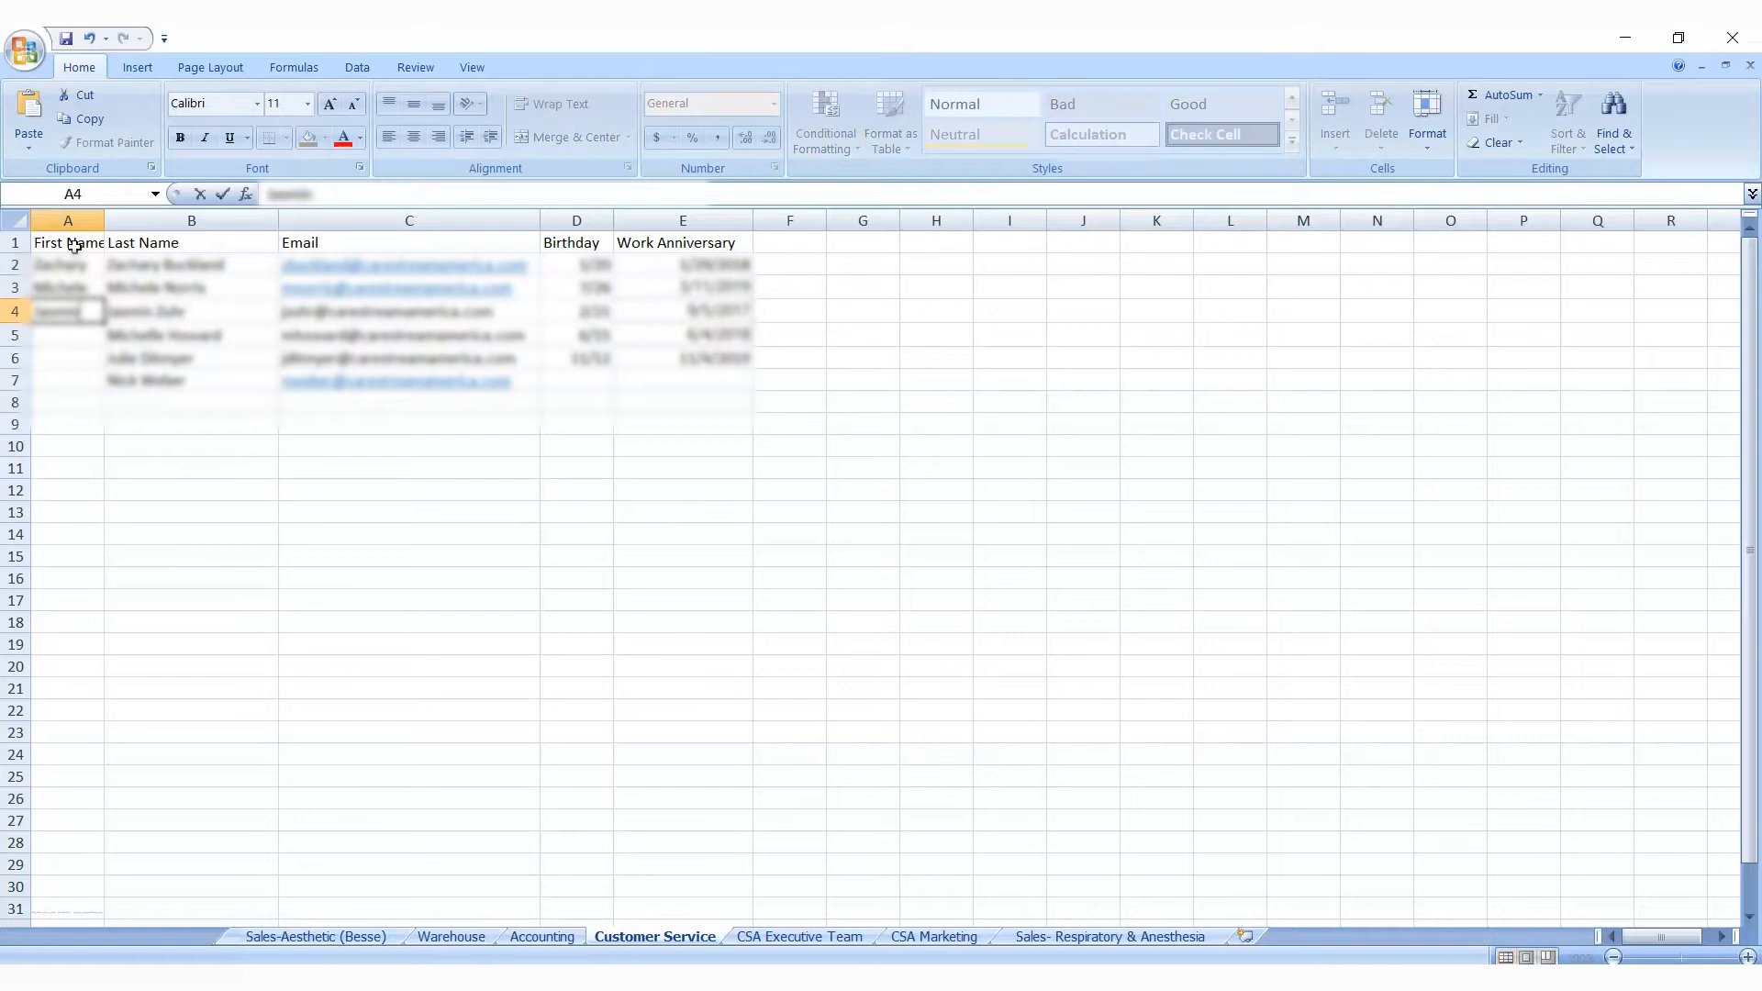
pyautogui.press('Return')
pyautogui.write('Mich')
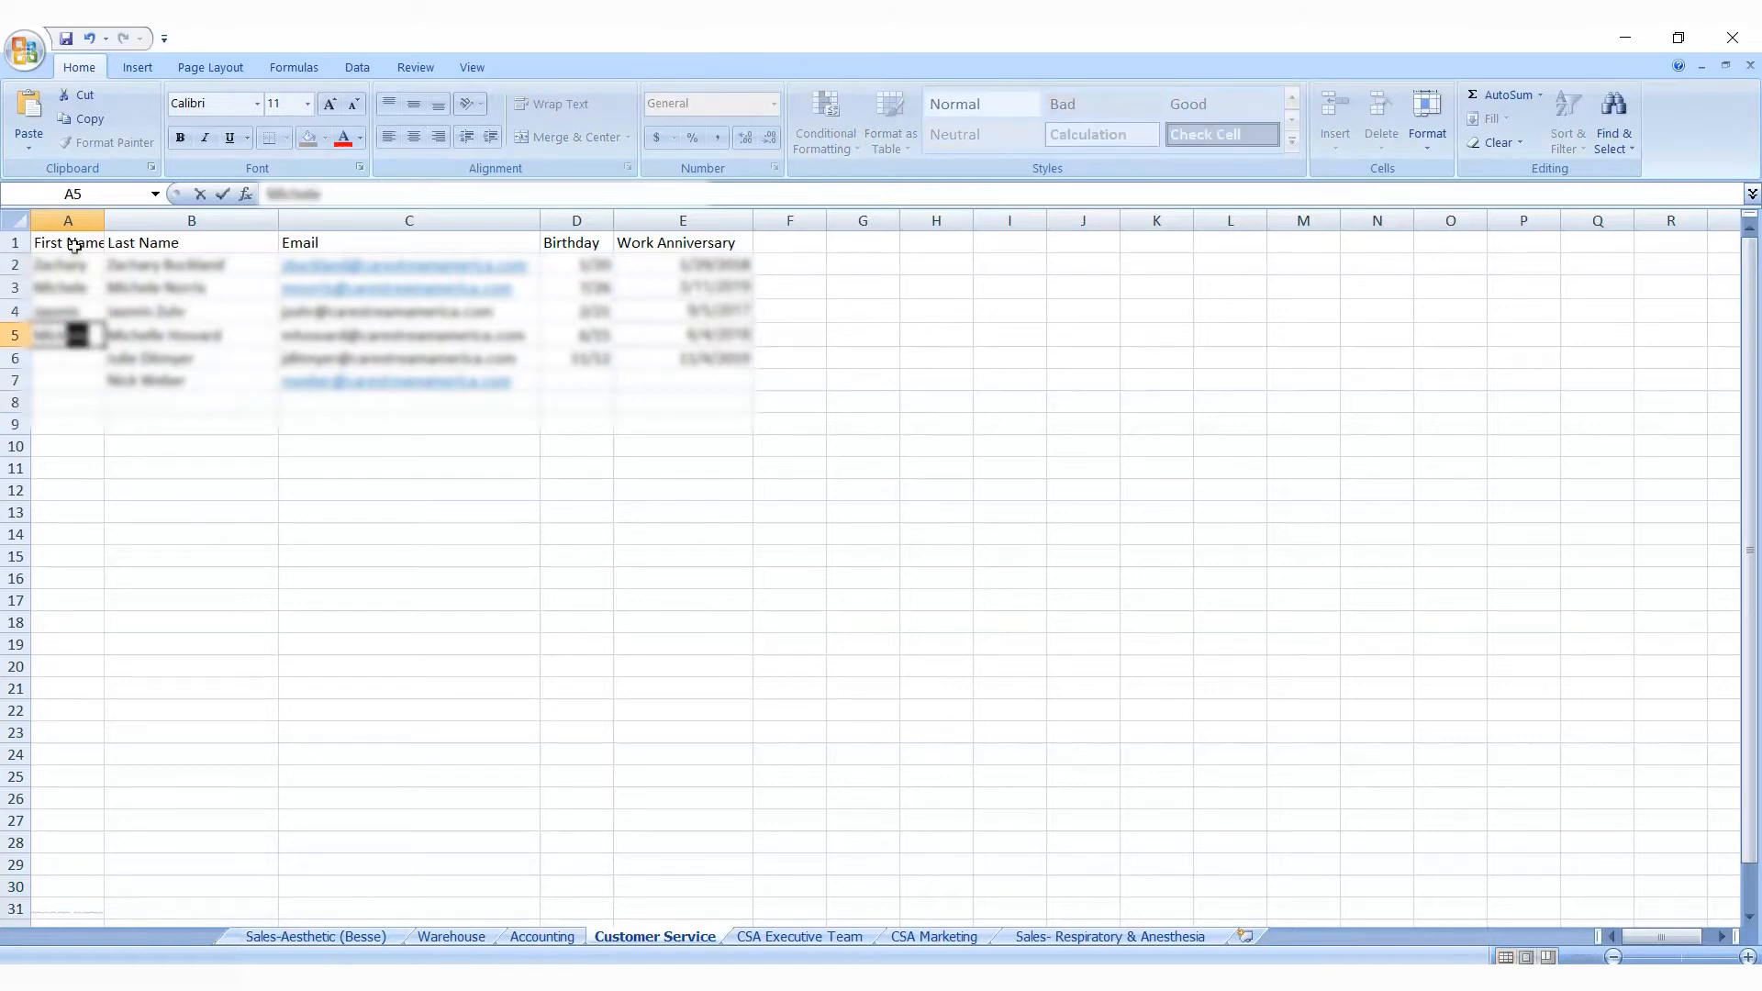
pyautogui.write('elle')
pyautogui.press('Return')
pyautogui.write('Julie')
pyautogui.press('Return')
pyautogui.write('Nick')
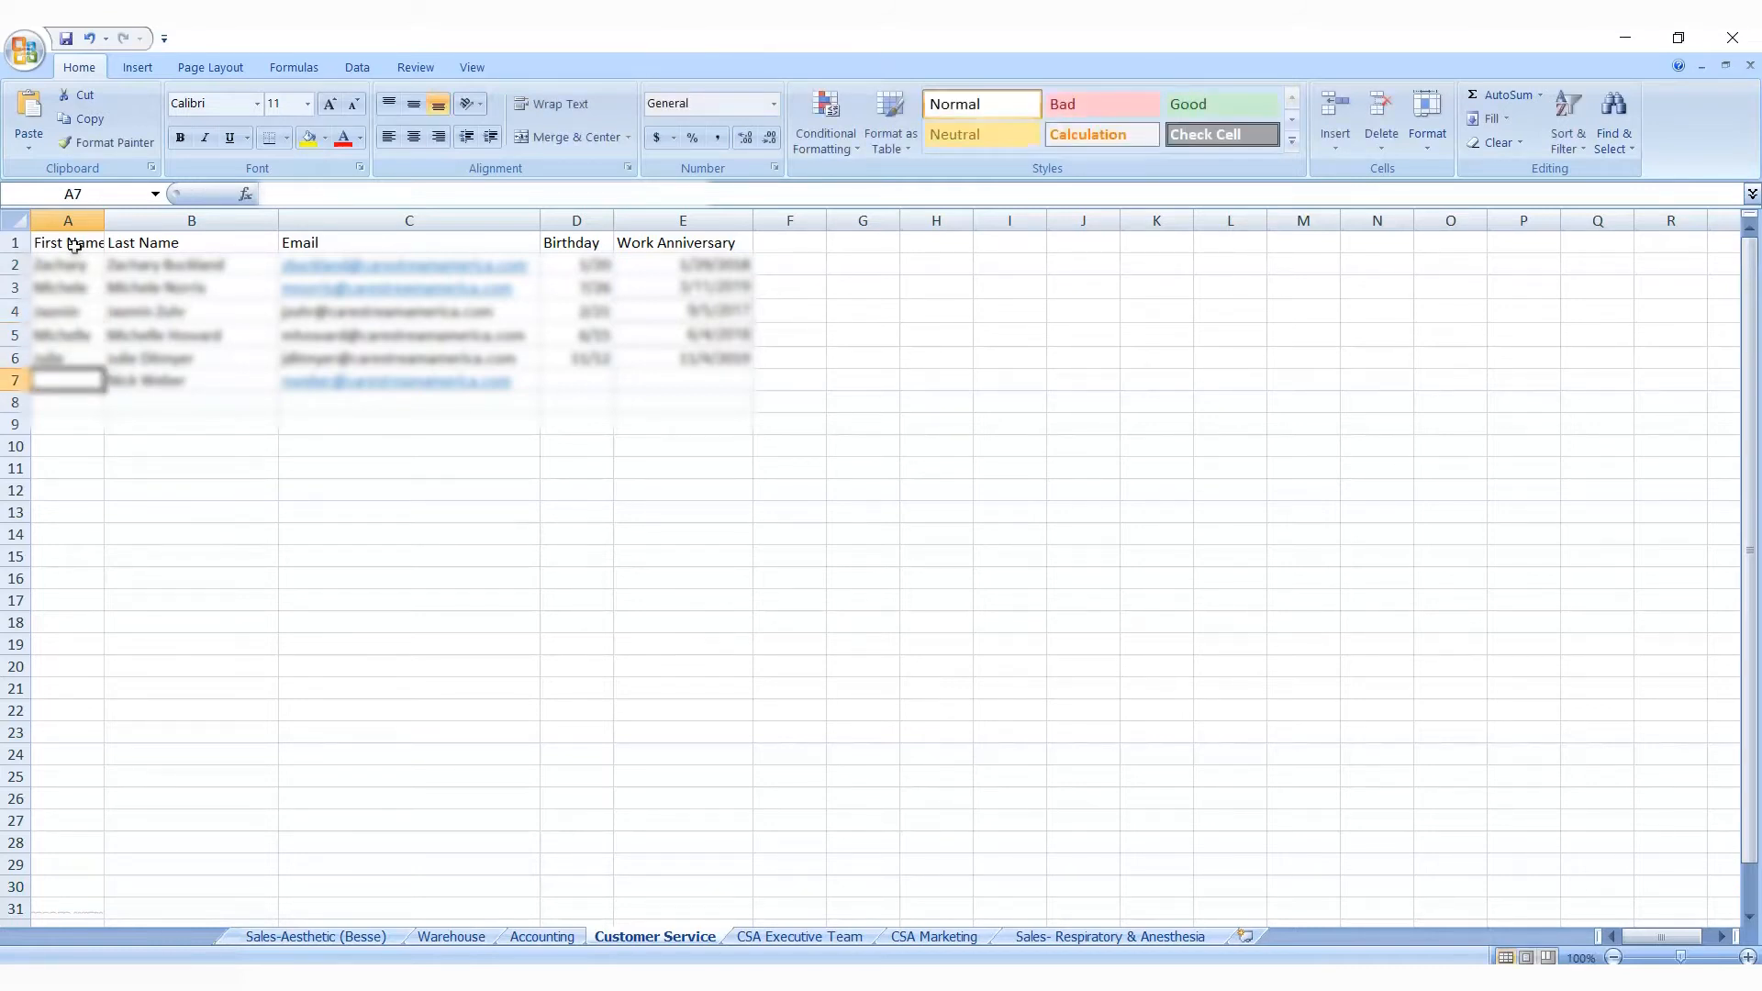
pyautogui.press('Tab')
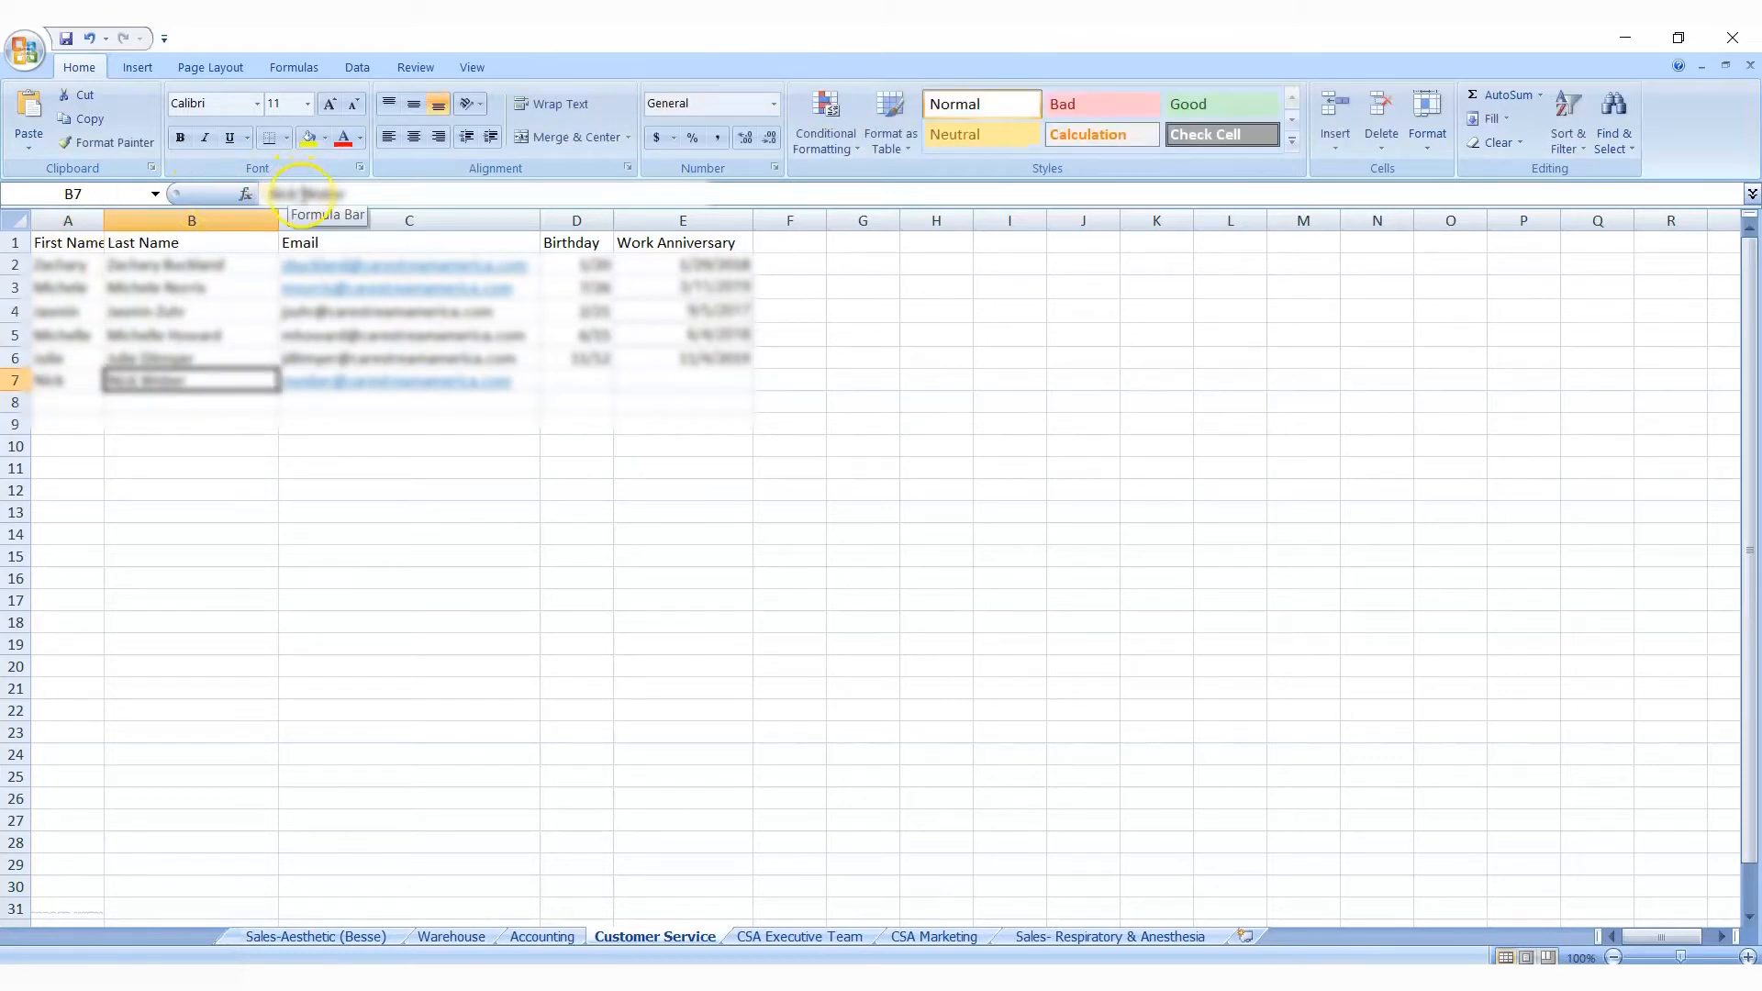
# Remove the first names from cells B7 and B6 so that only the last names remain.
pyautogui.doubleClick(307, 194)
pyautogui.click(303, 194)
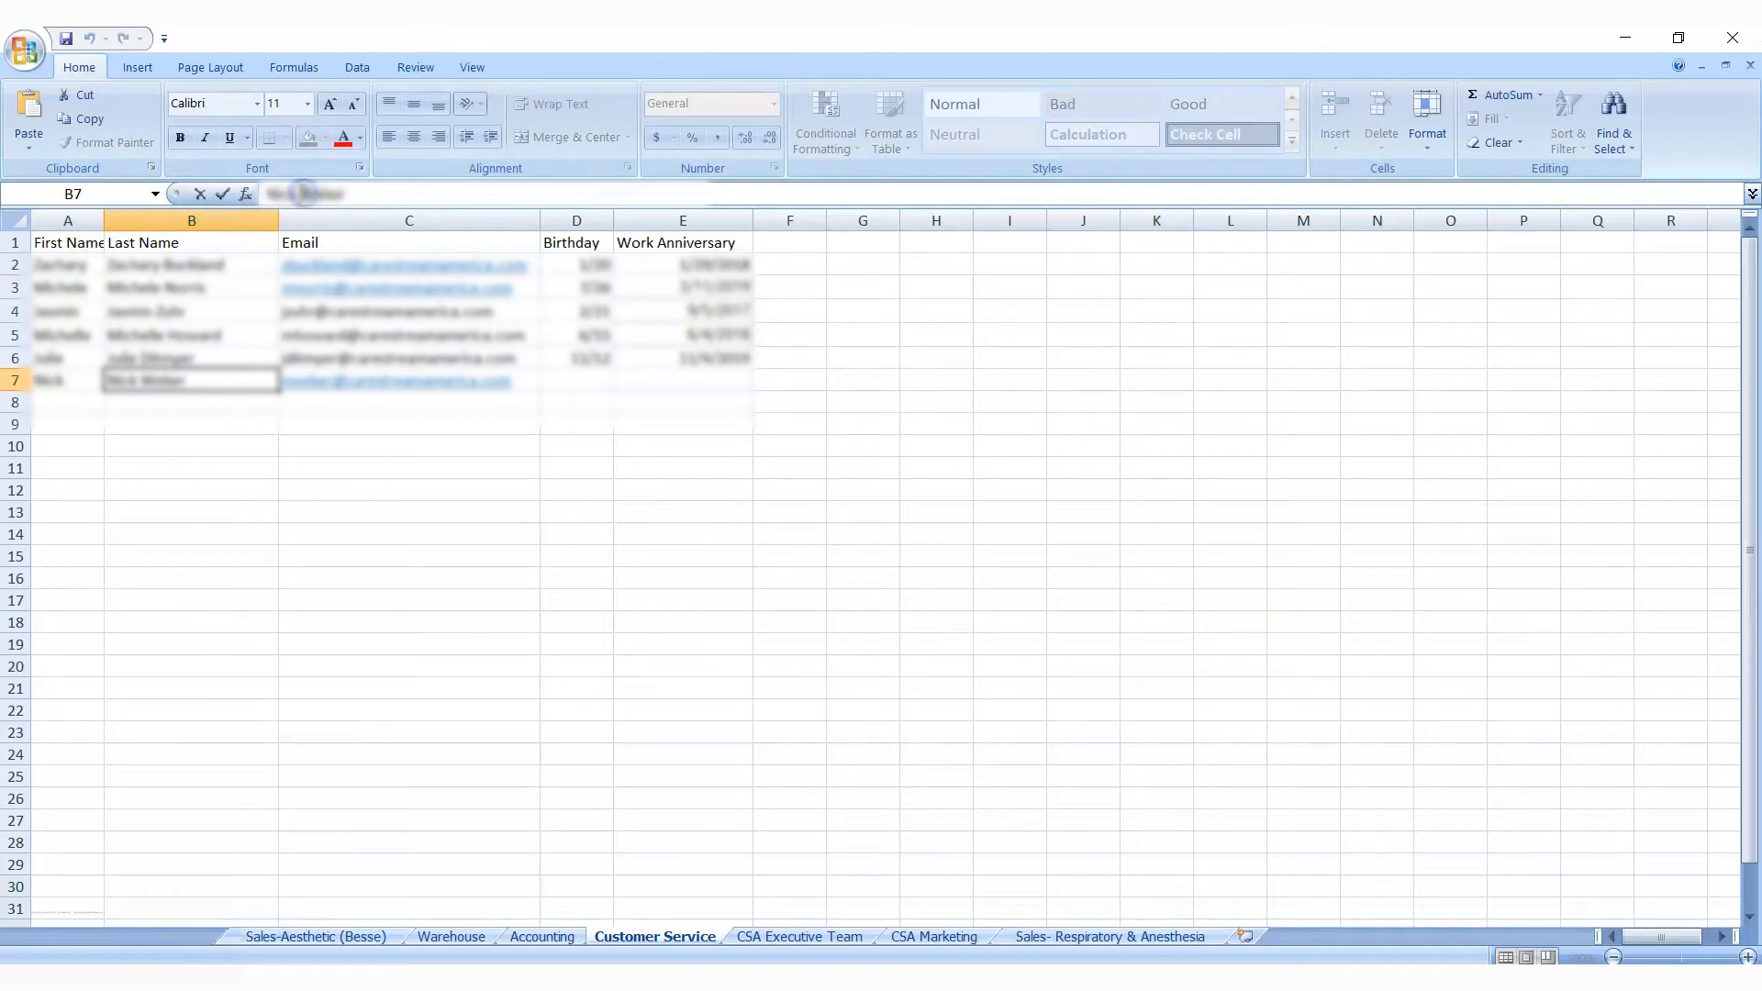
pyautogui.press('Delete')
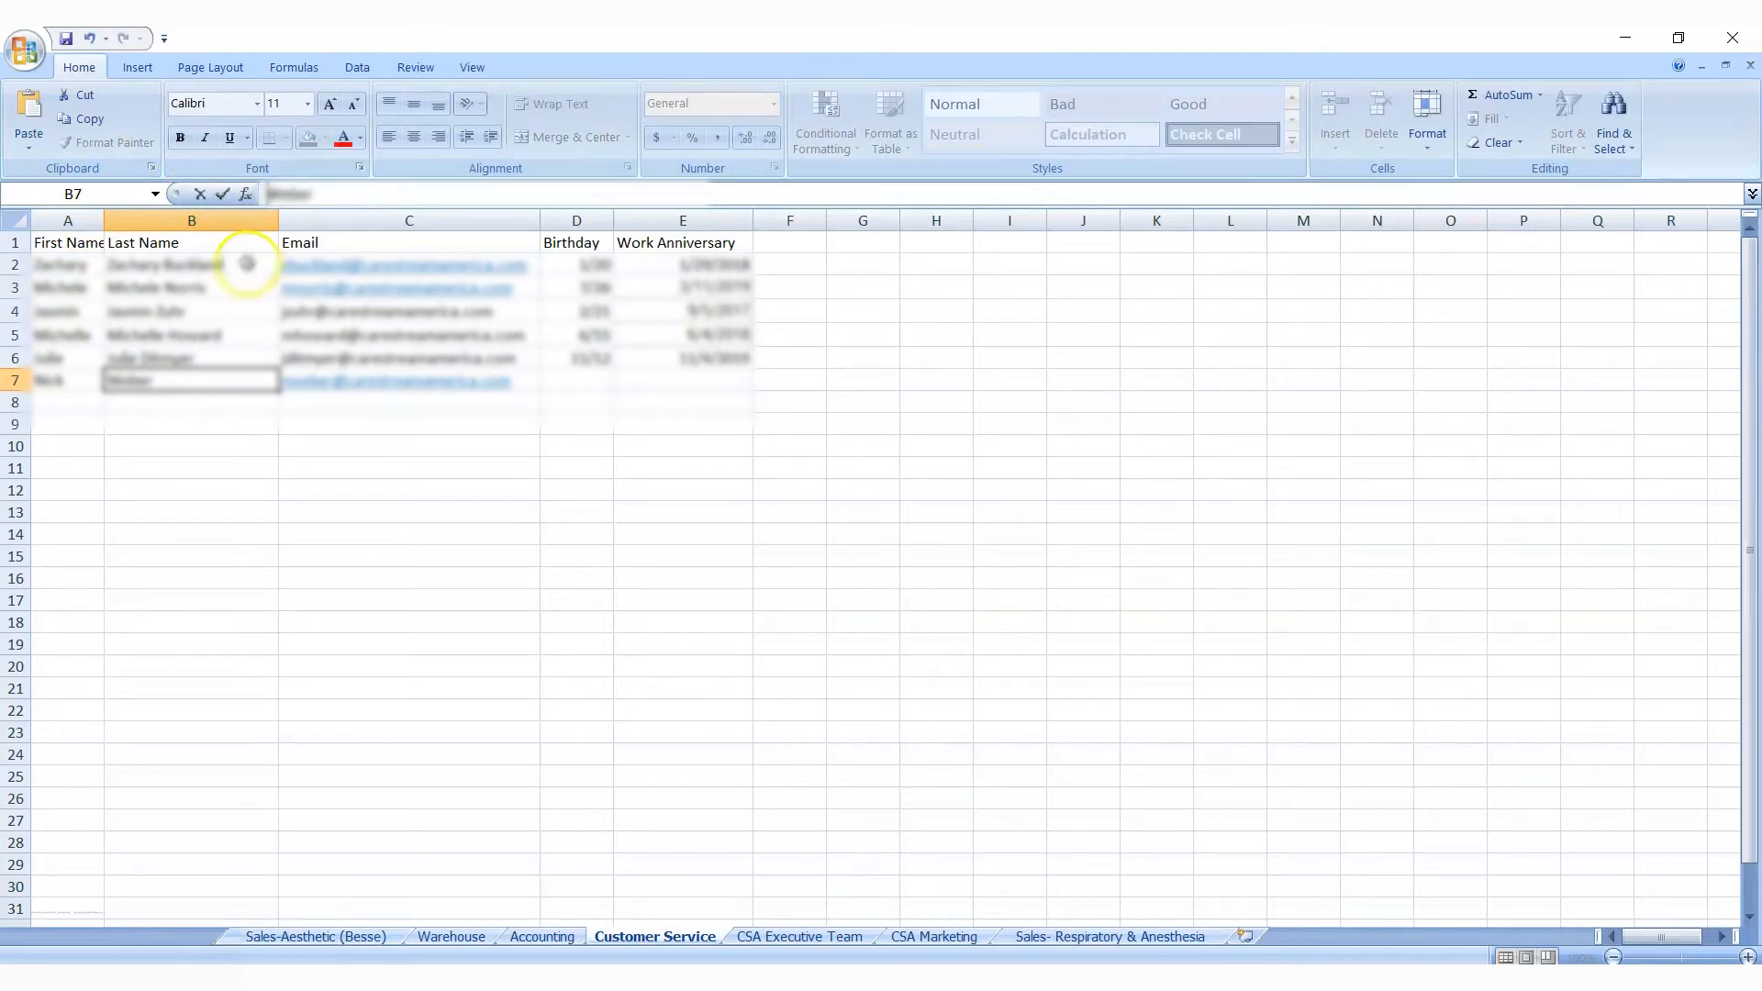
pyautogui.click(177, 357)
pyautogui.doubleClick(286, 193)
pyautogui.press('Delete')
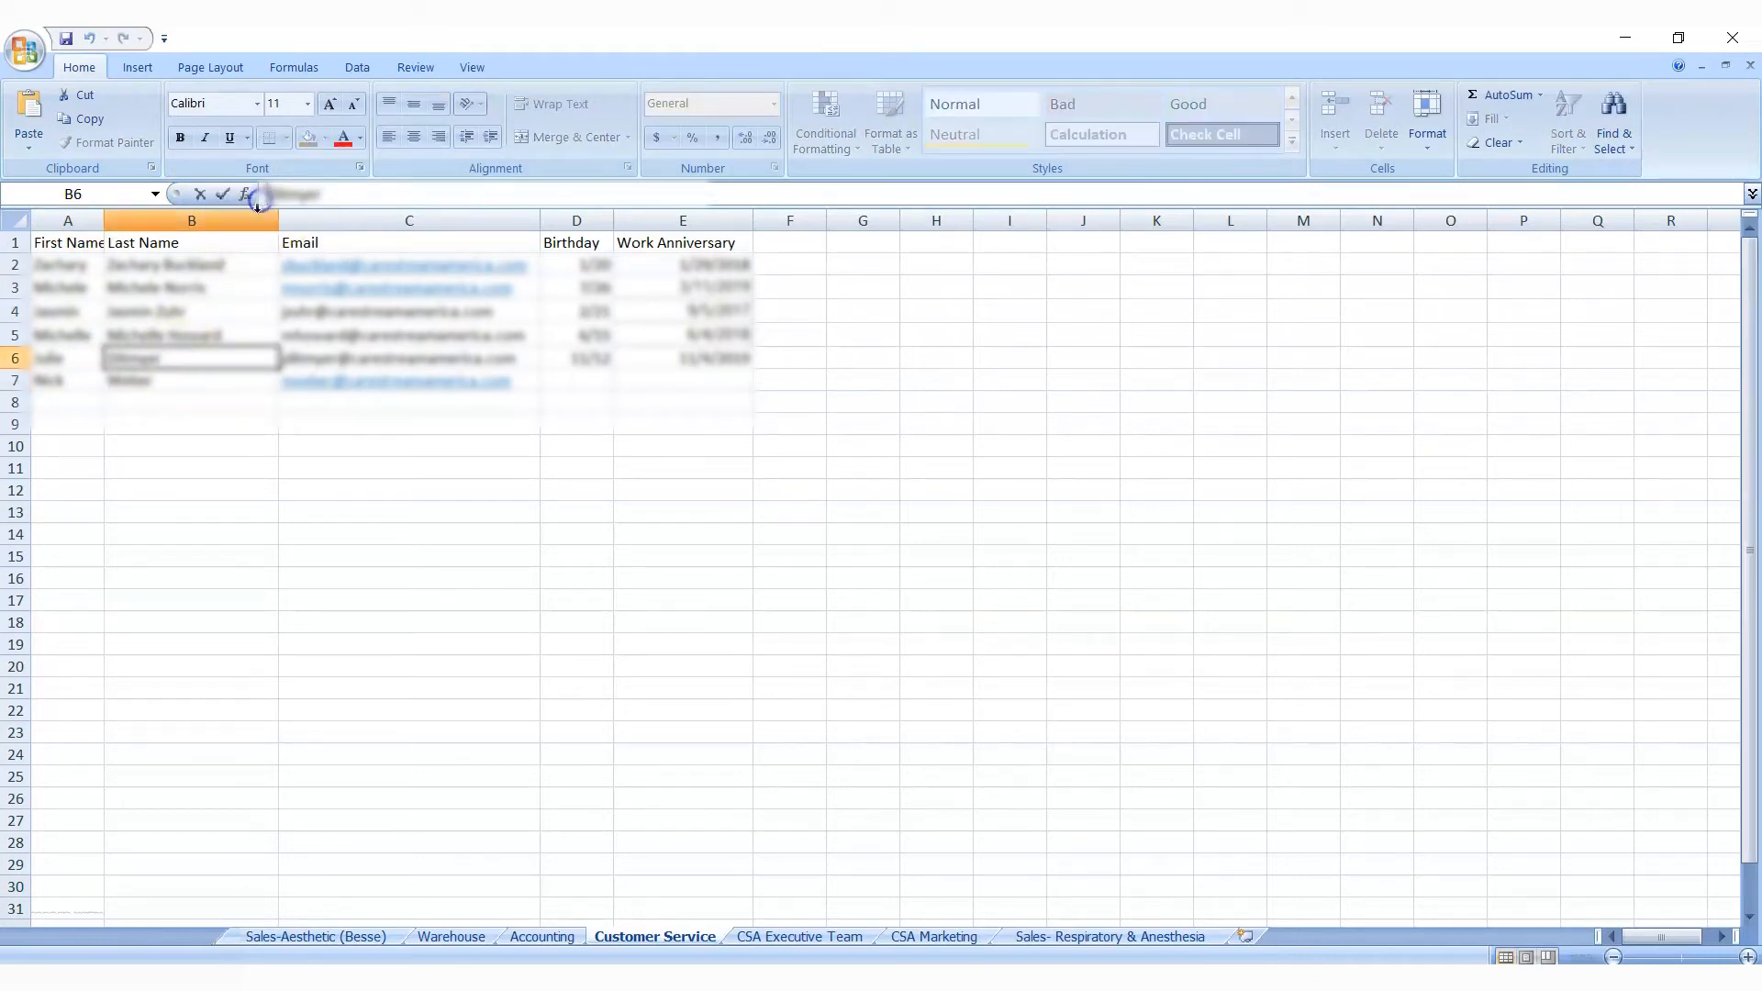
pyautogui.click(157, 335)
pyautogui.moveTo(325, 193); pyautogui.dragTo(236, 205)
pyautogui.press('Delete')
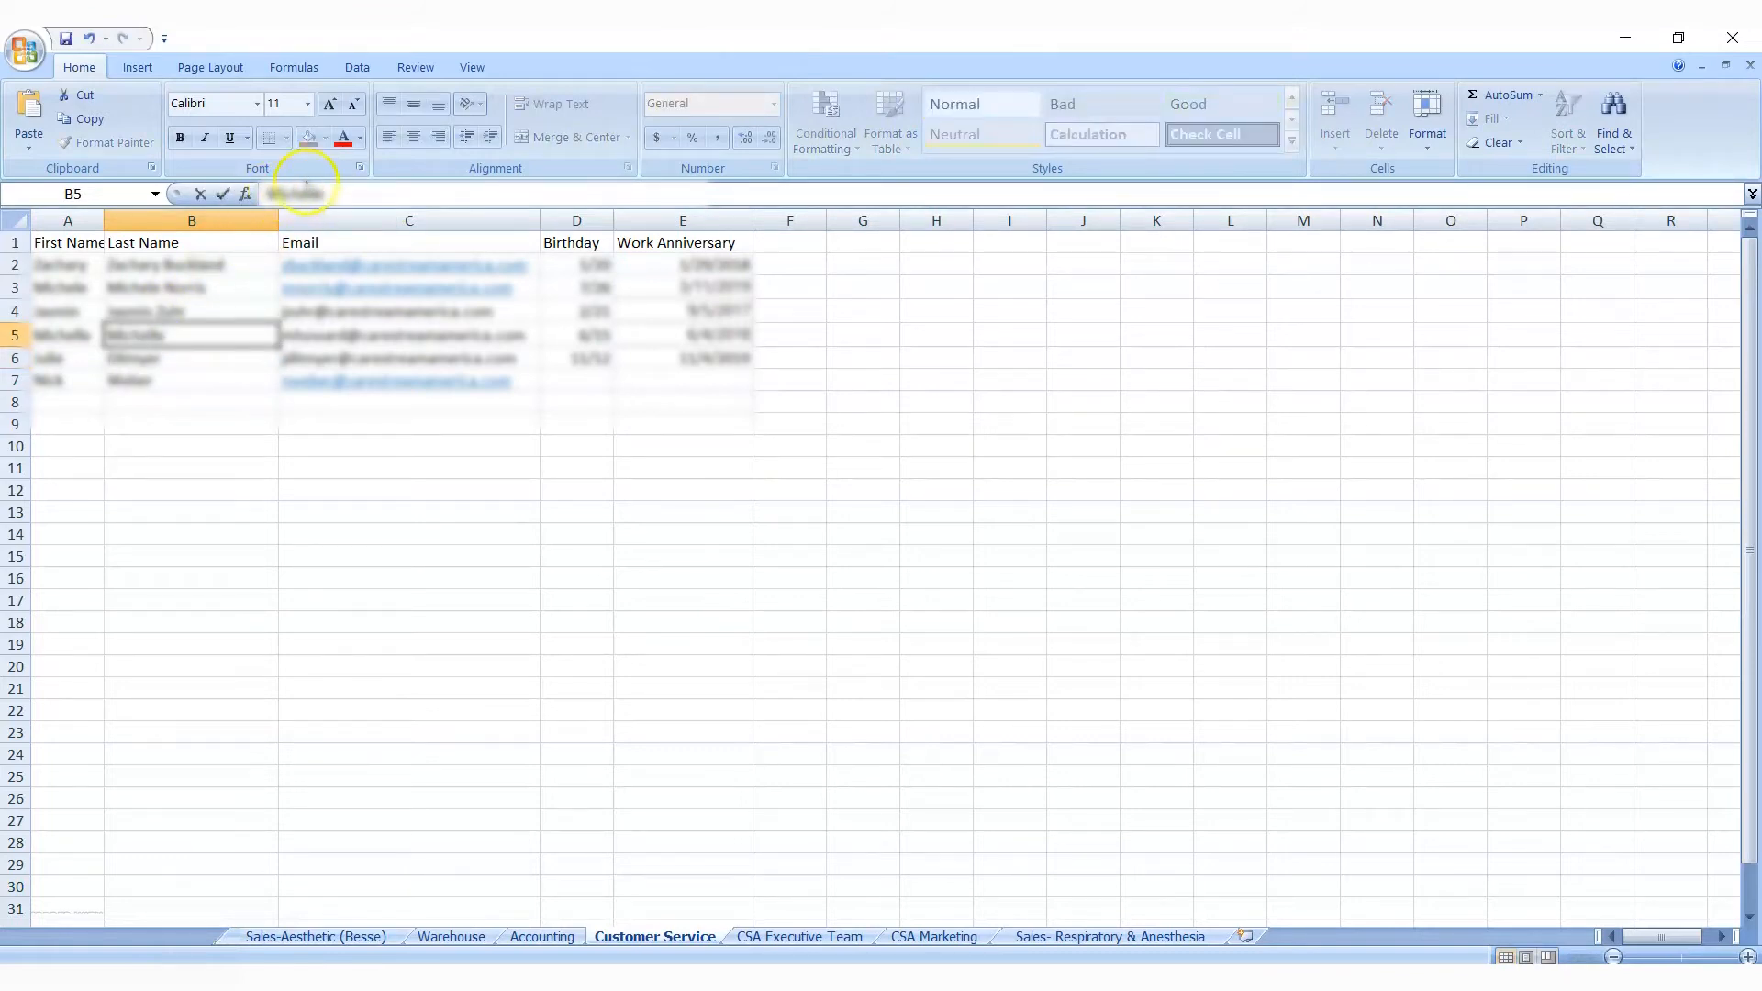
pyautogui.click(89, 38)
# Remove the first names from cells B5, B4, B3 and B2, keeping only the last names.
pyautogui.click(329, 194)
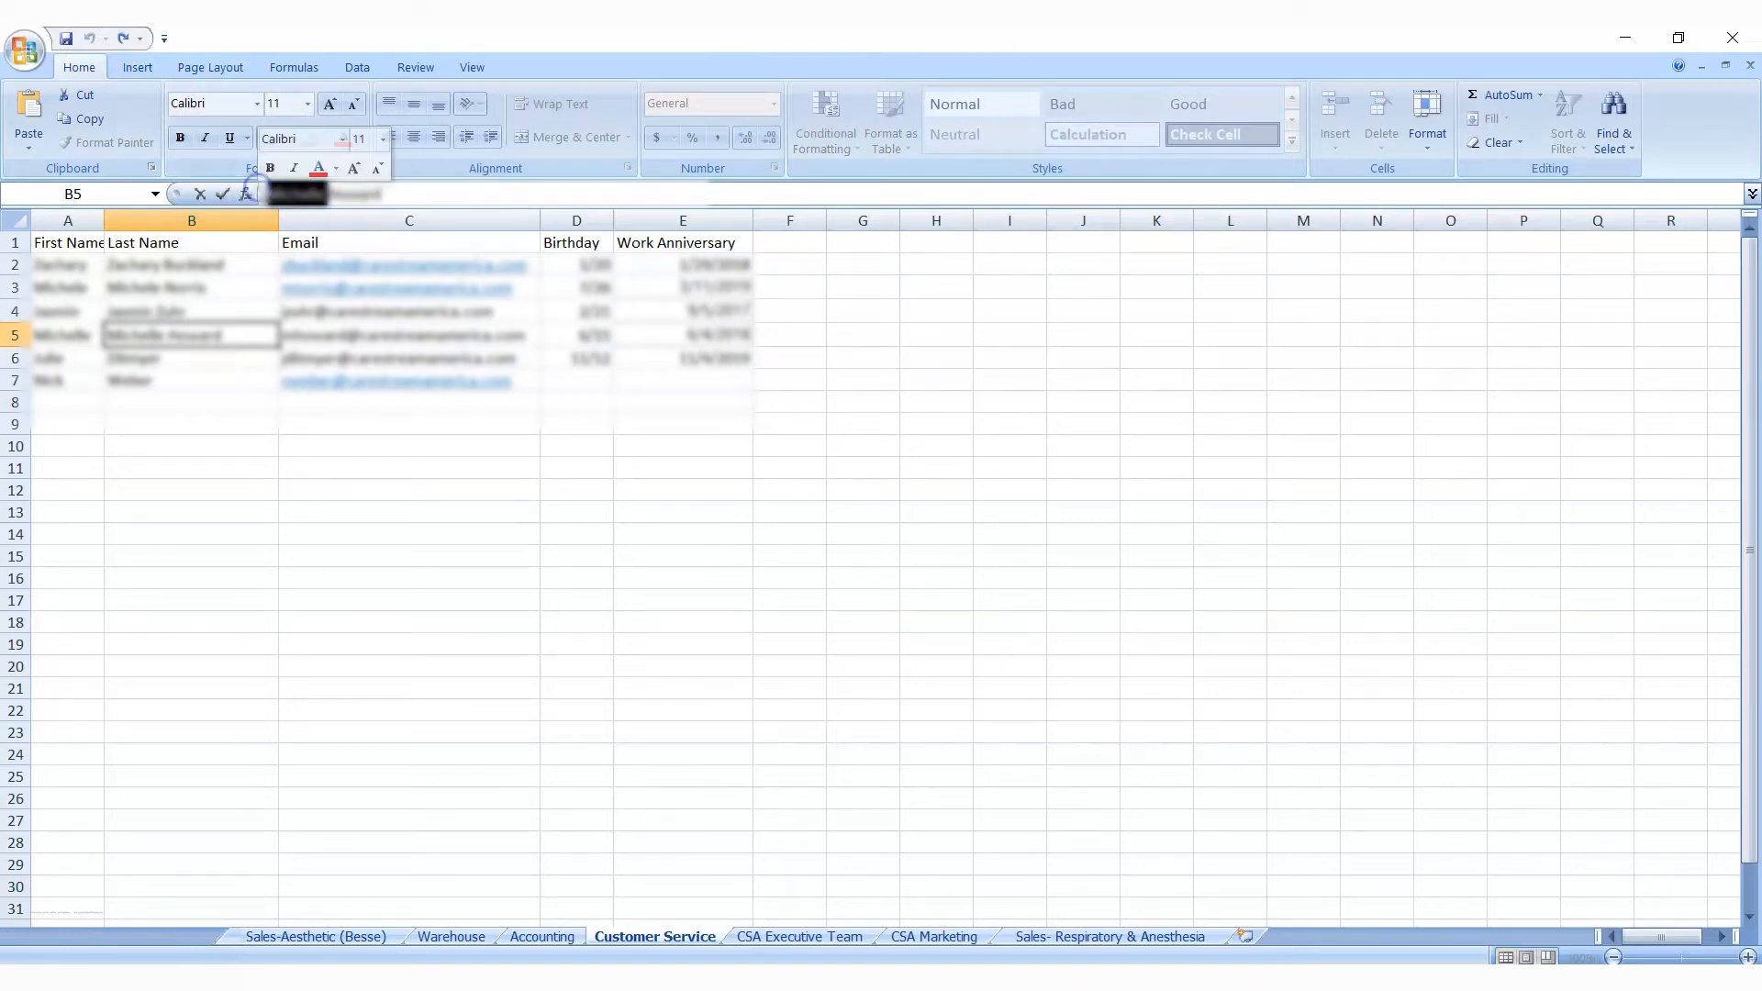
pyautogui.press('Delete')
pyautogui.click(158, 312)
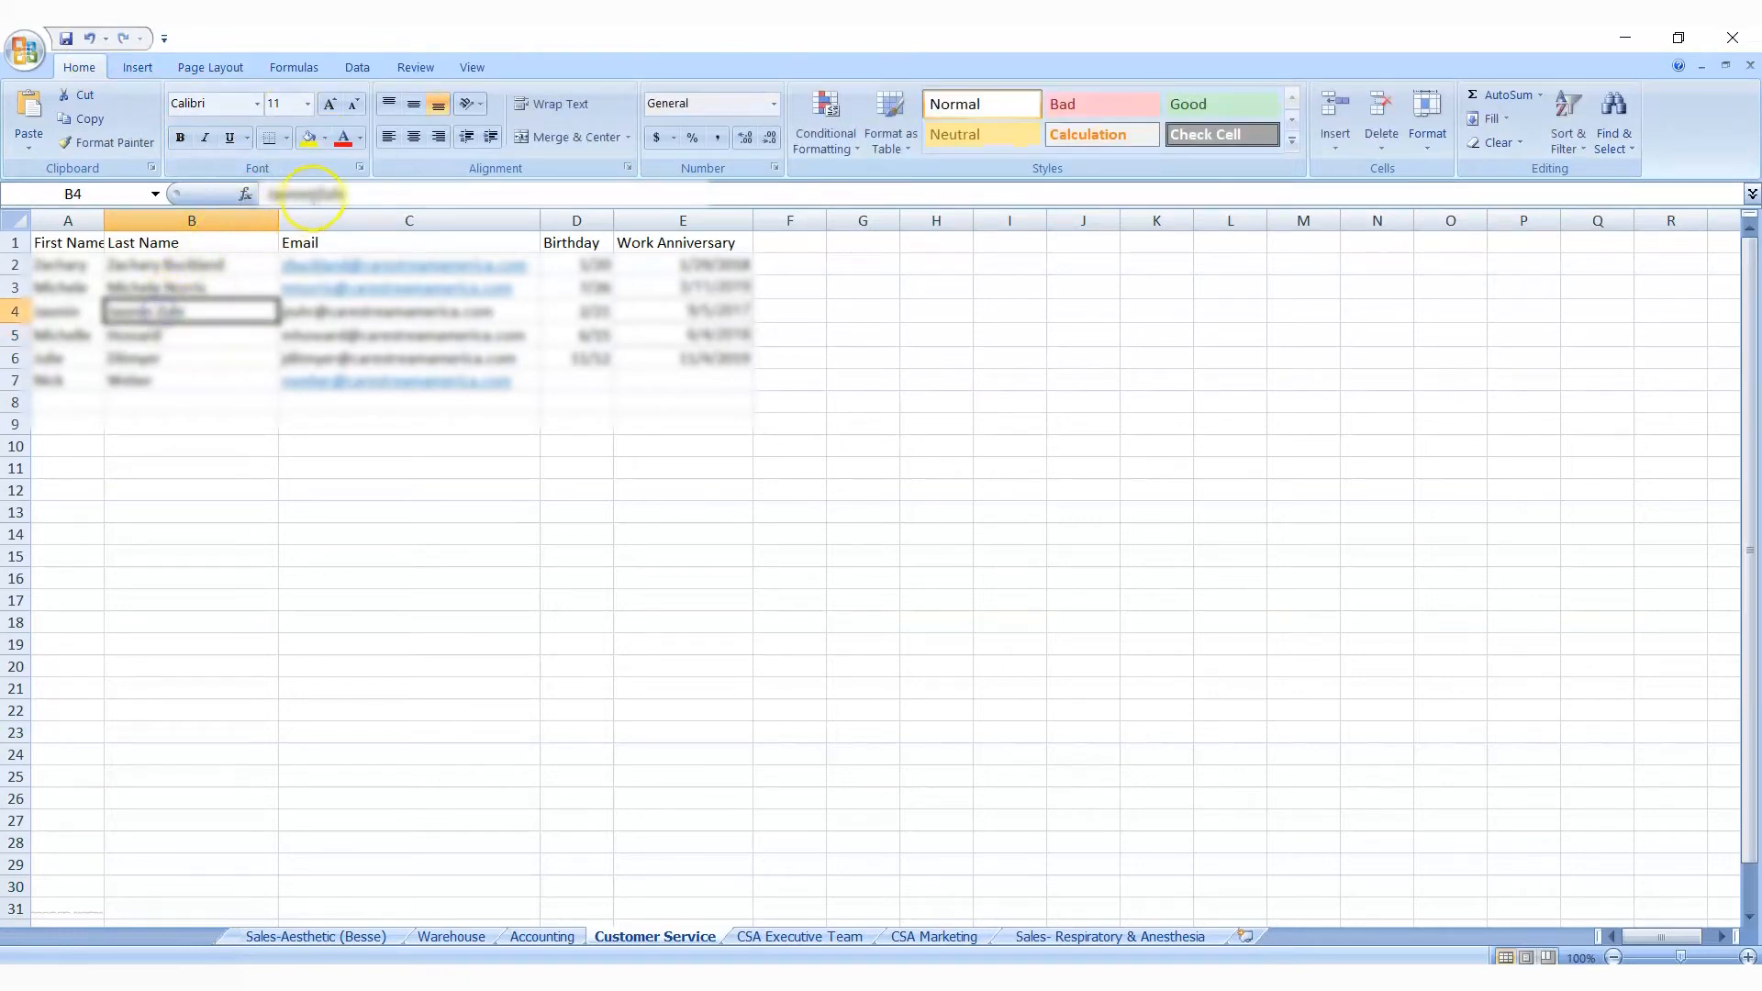
pyautogui.doubleClick(307, 194)
pyautogui.press('Delete')
pyautogui.click(166, 288)
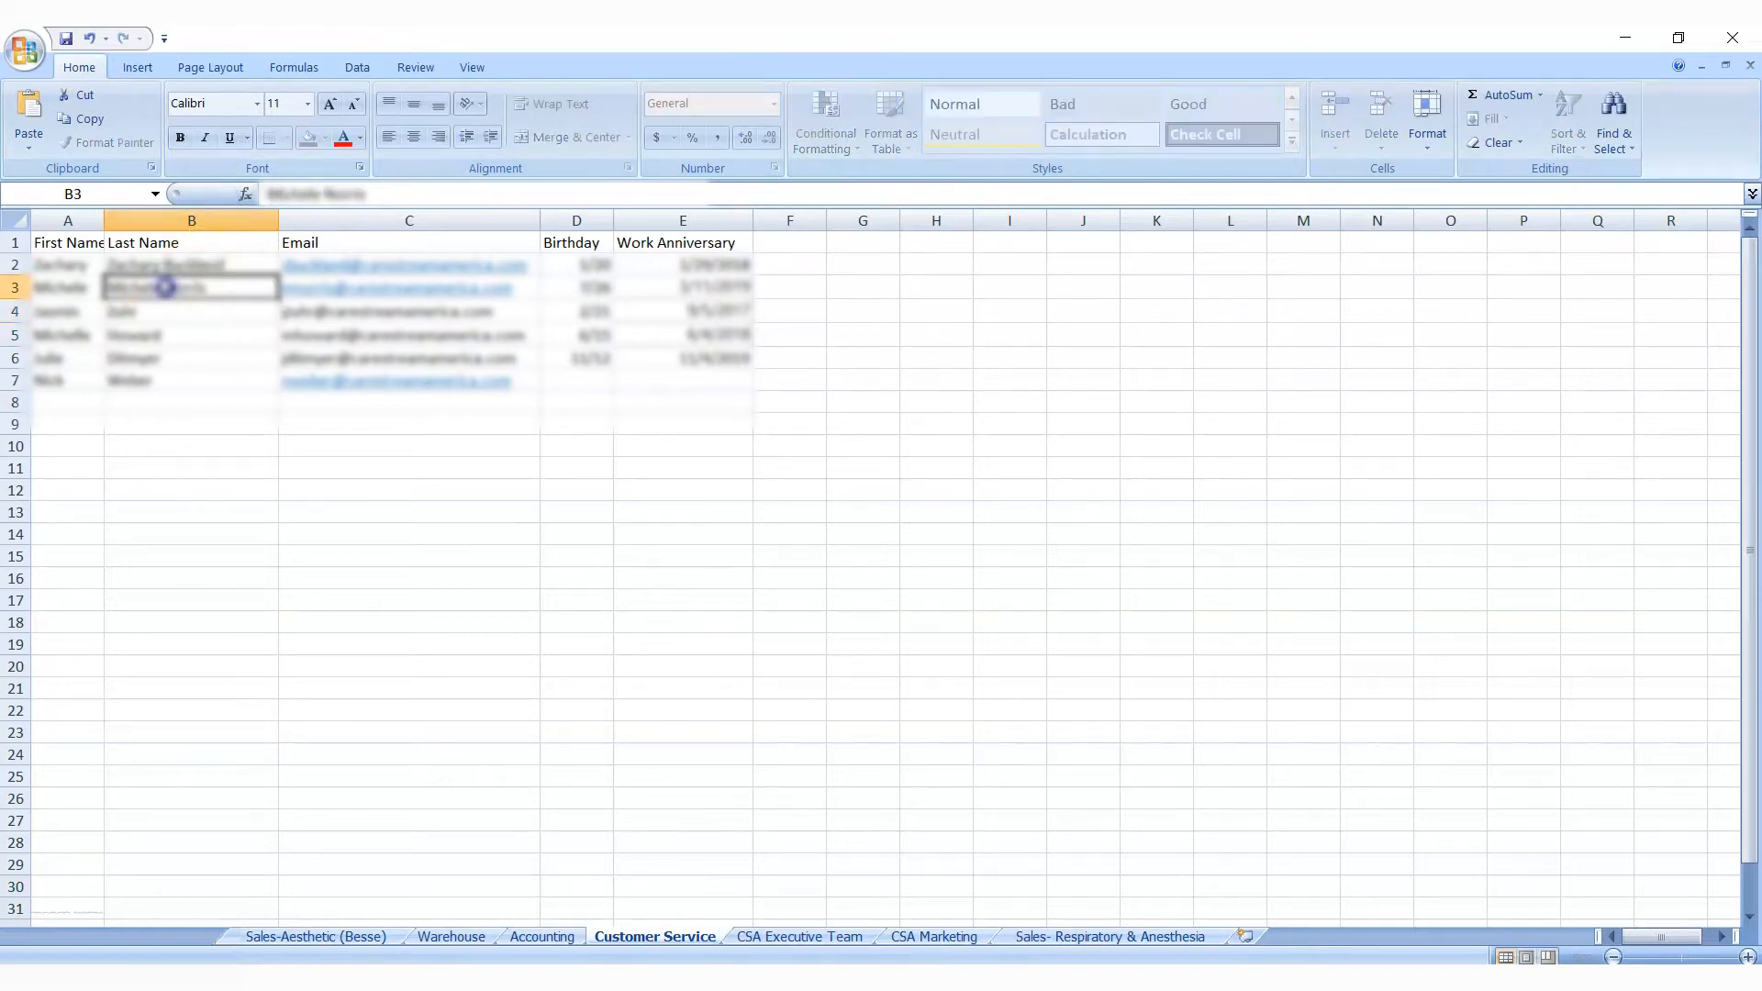
pyautogui.doubleClick(312, 193)
pyautogui.press('Delete')
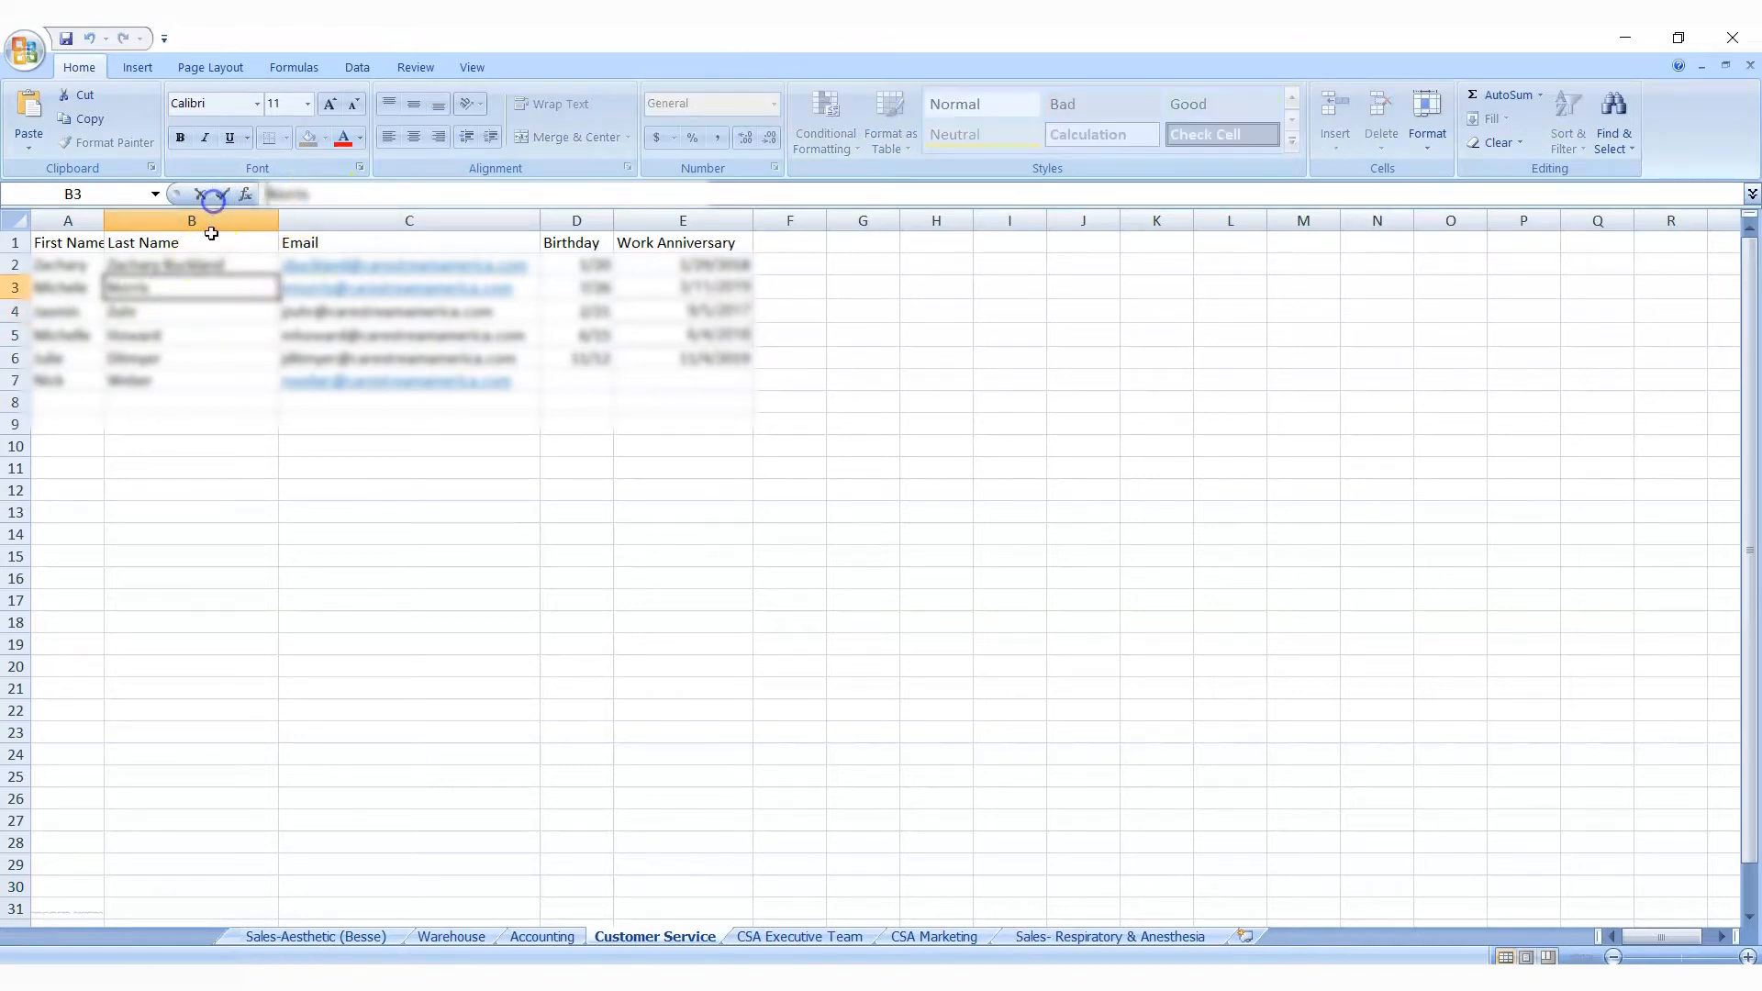
pyautogui.click(170, 264)
pyautogui.doubleClick(312, 194)
pyautogui.press('Delete')
pyautogui.click(236, 511)
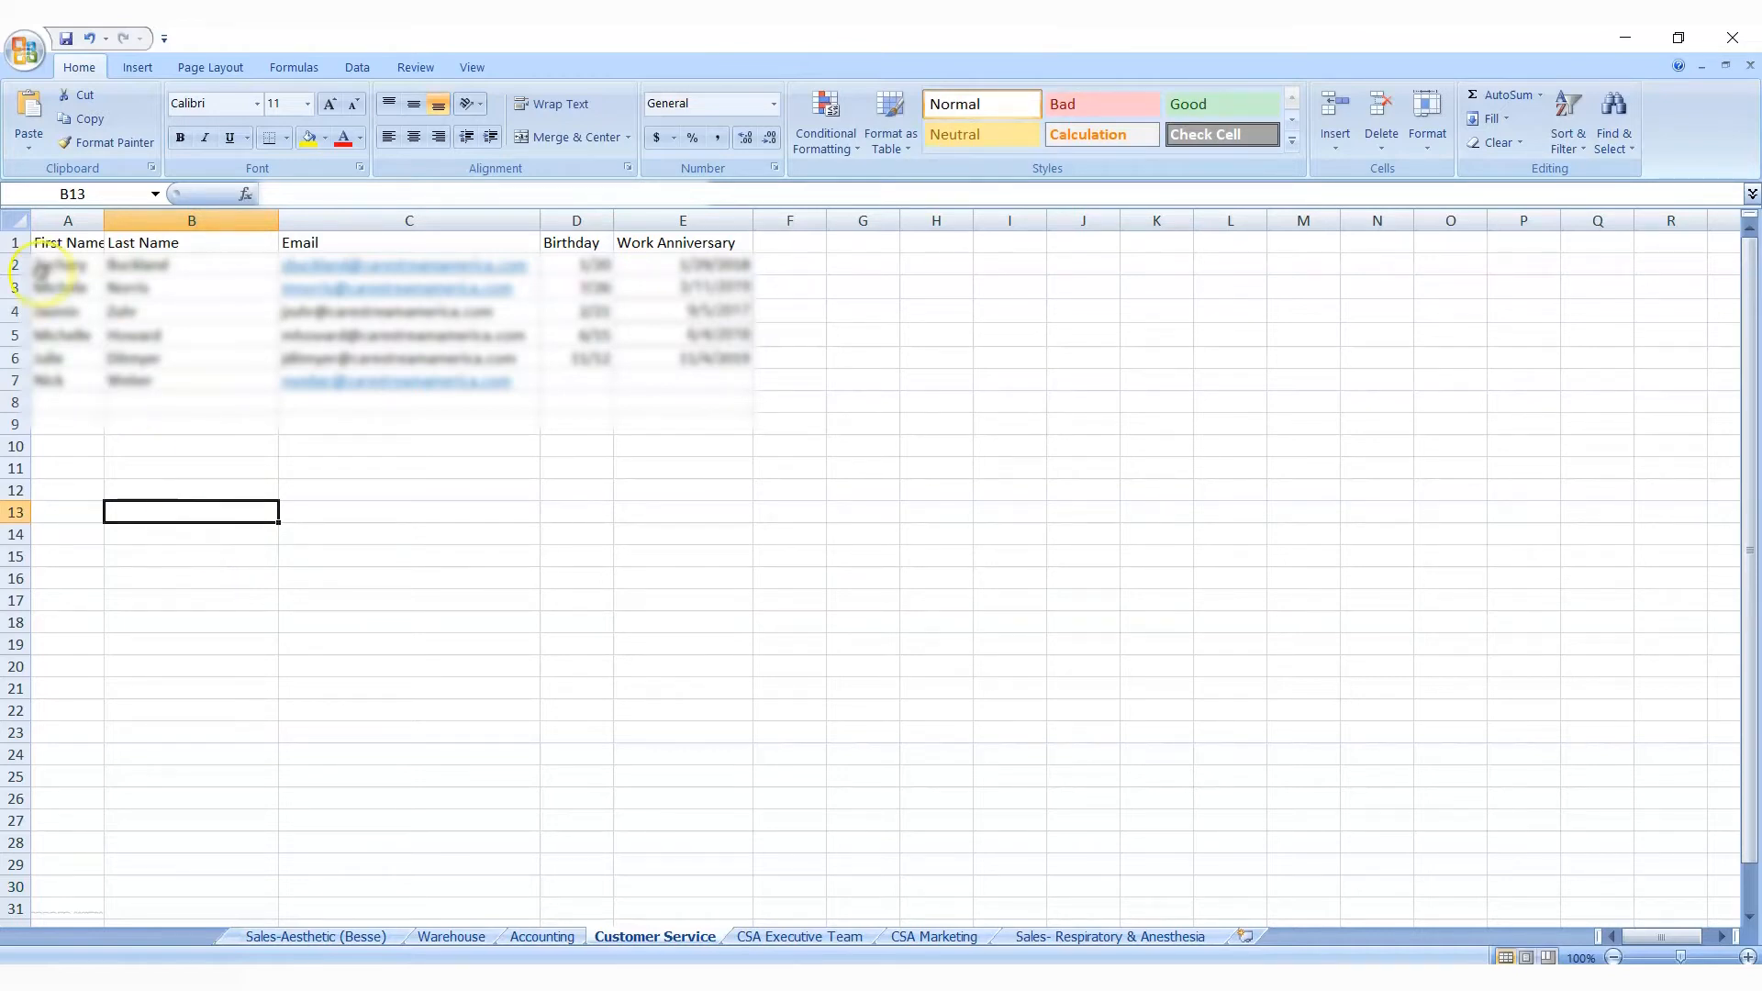
# Copy the entire Customer Service sheet and paste it into a new blank workbook.
pyautogui.click(17, 222)
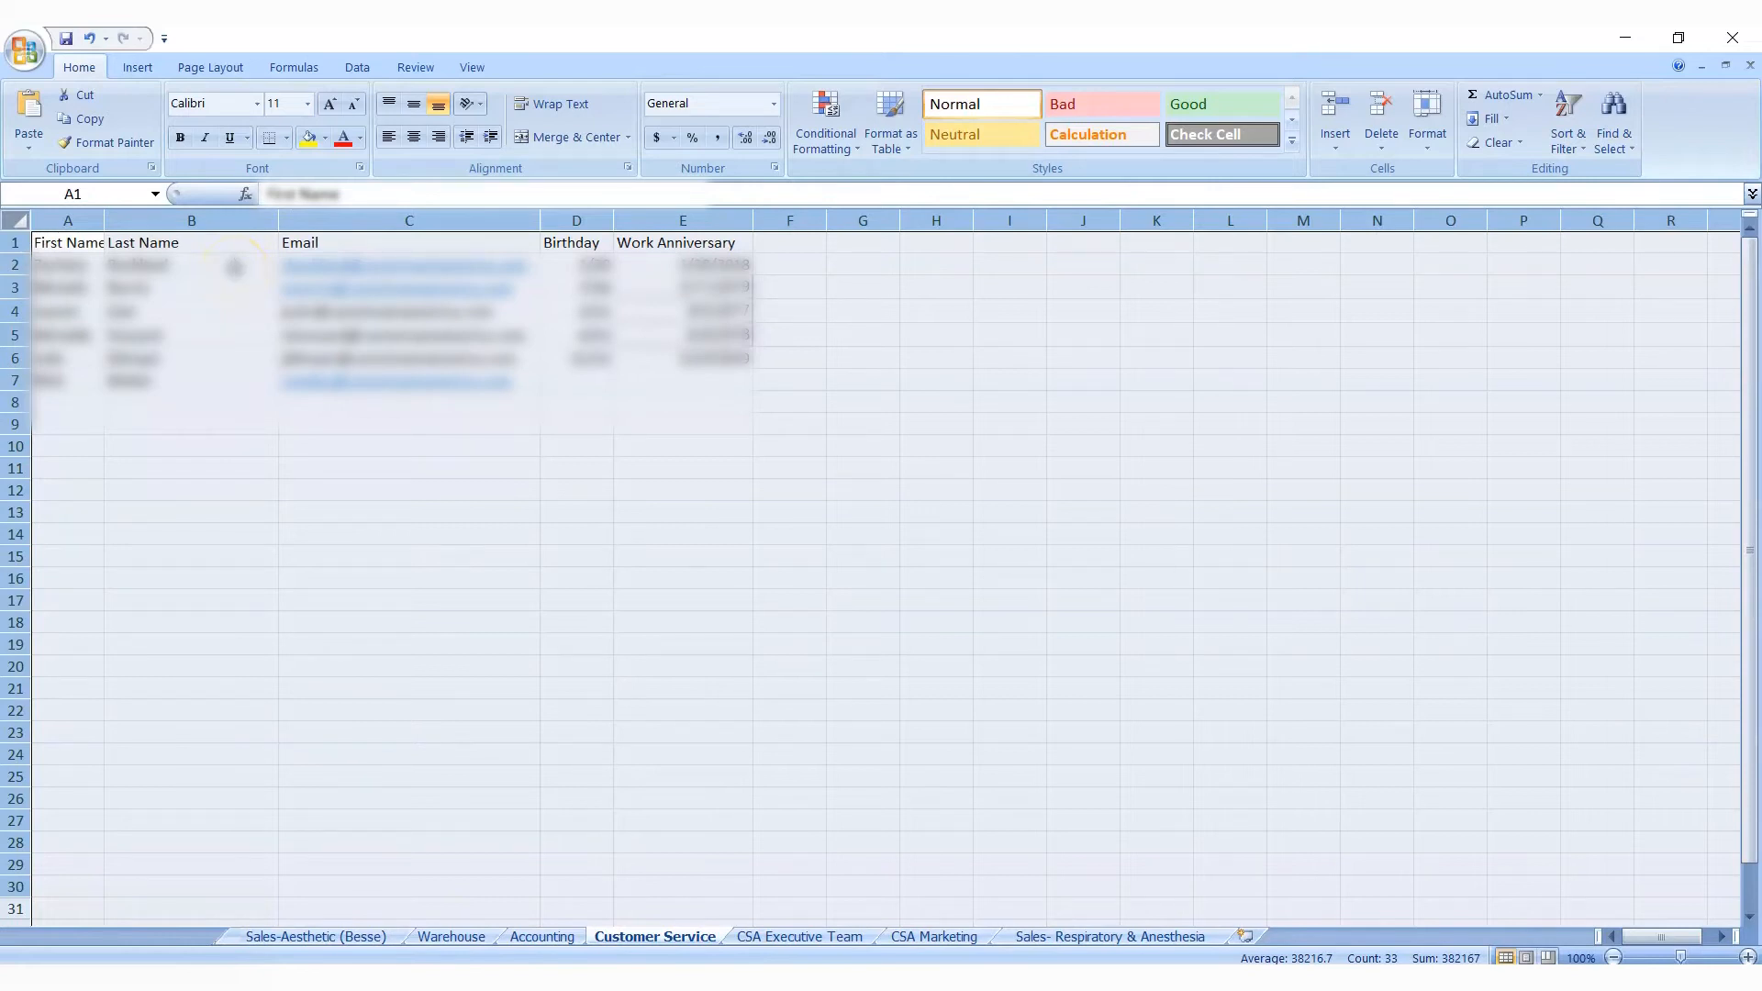
pyautogui.rightClick(221, 306)
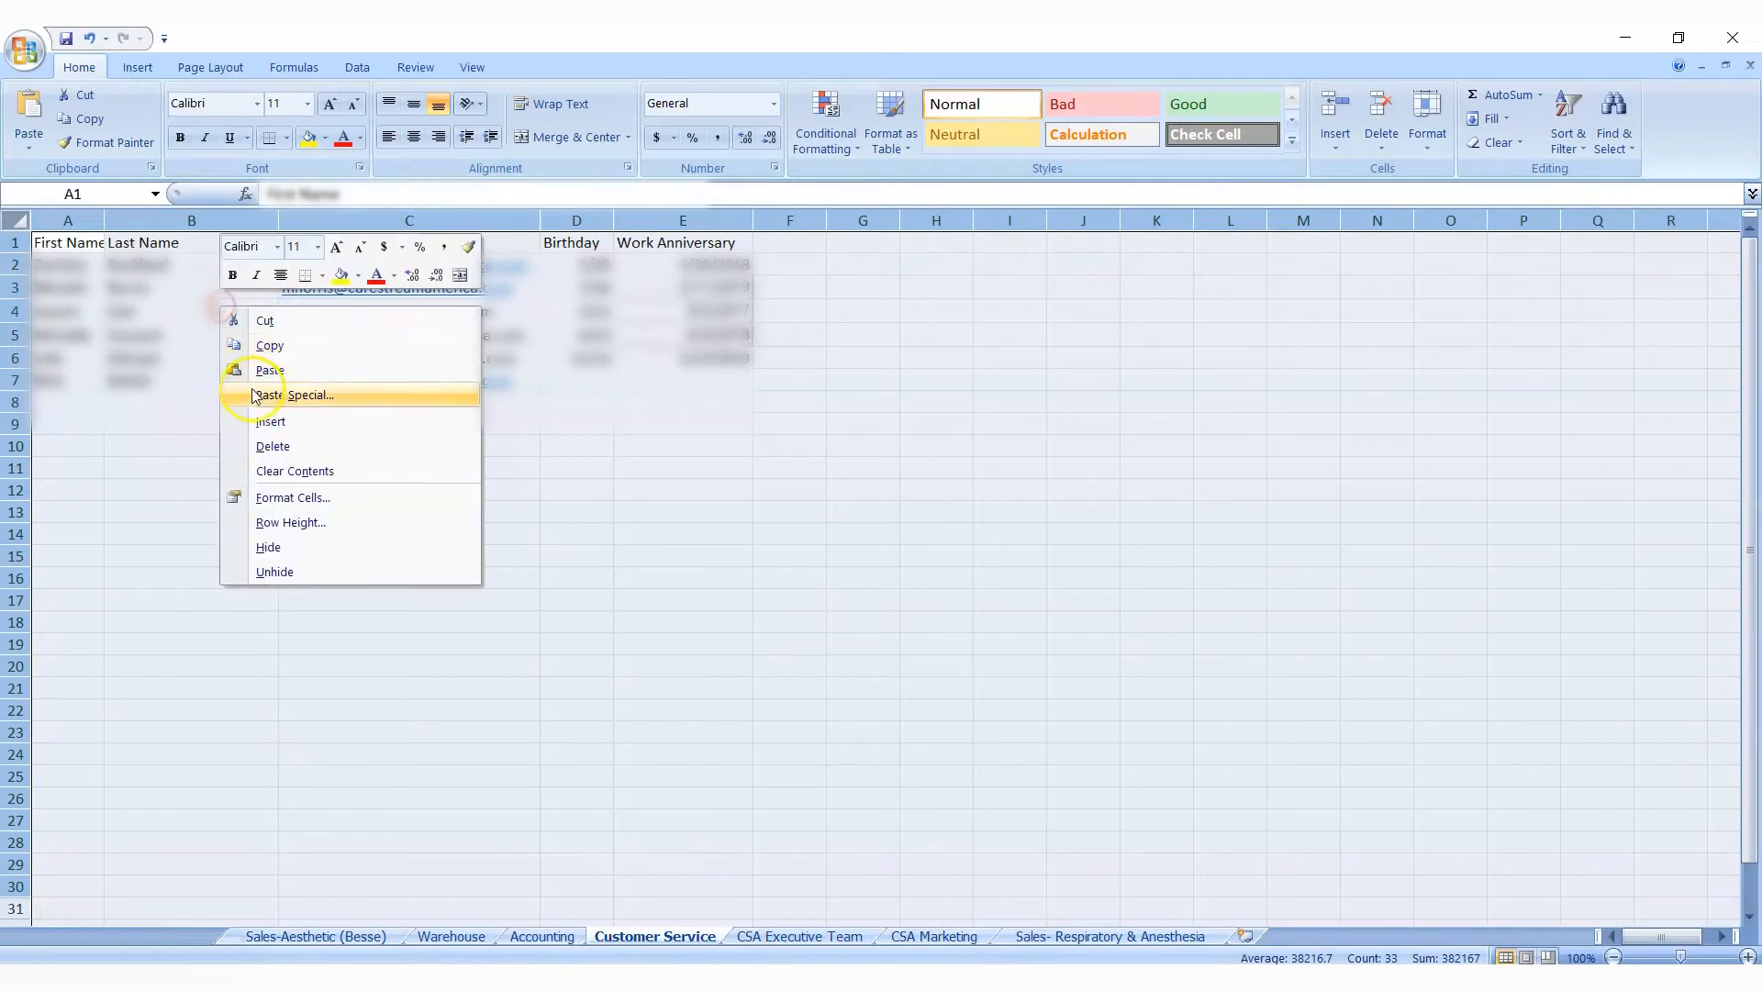
pyautogui.click(266, 347)
pyautogui.click(25, 50)
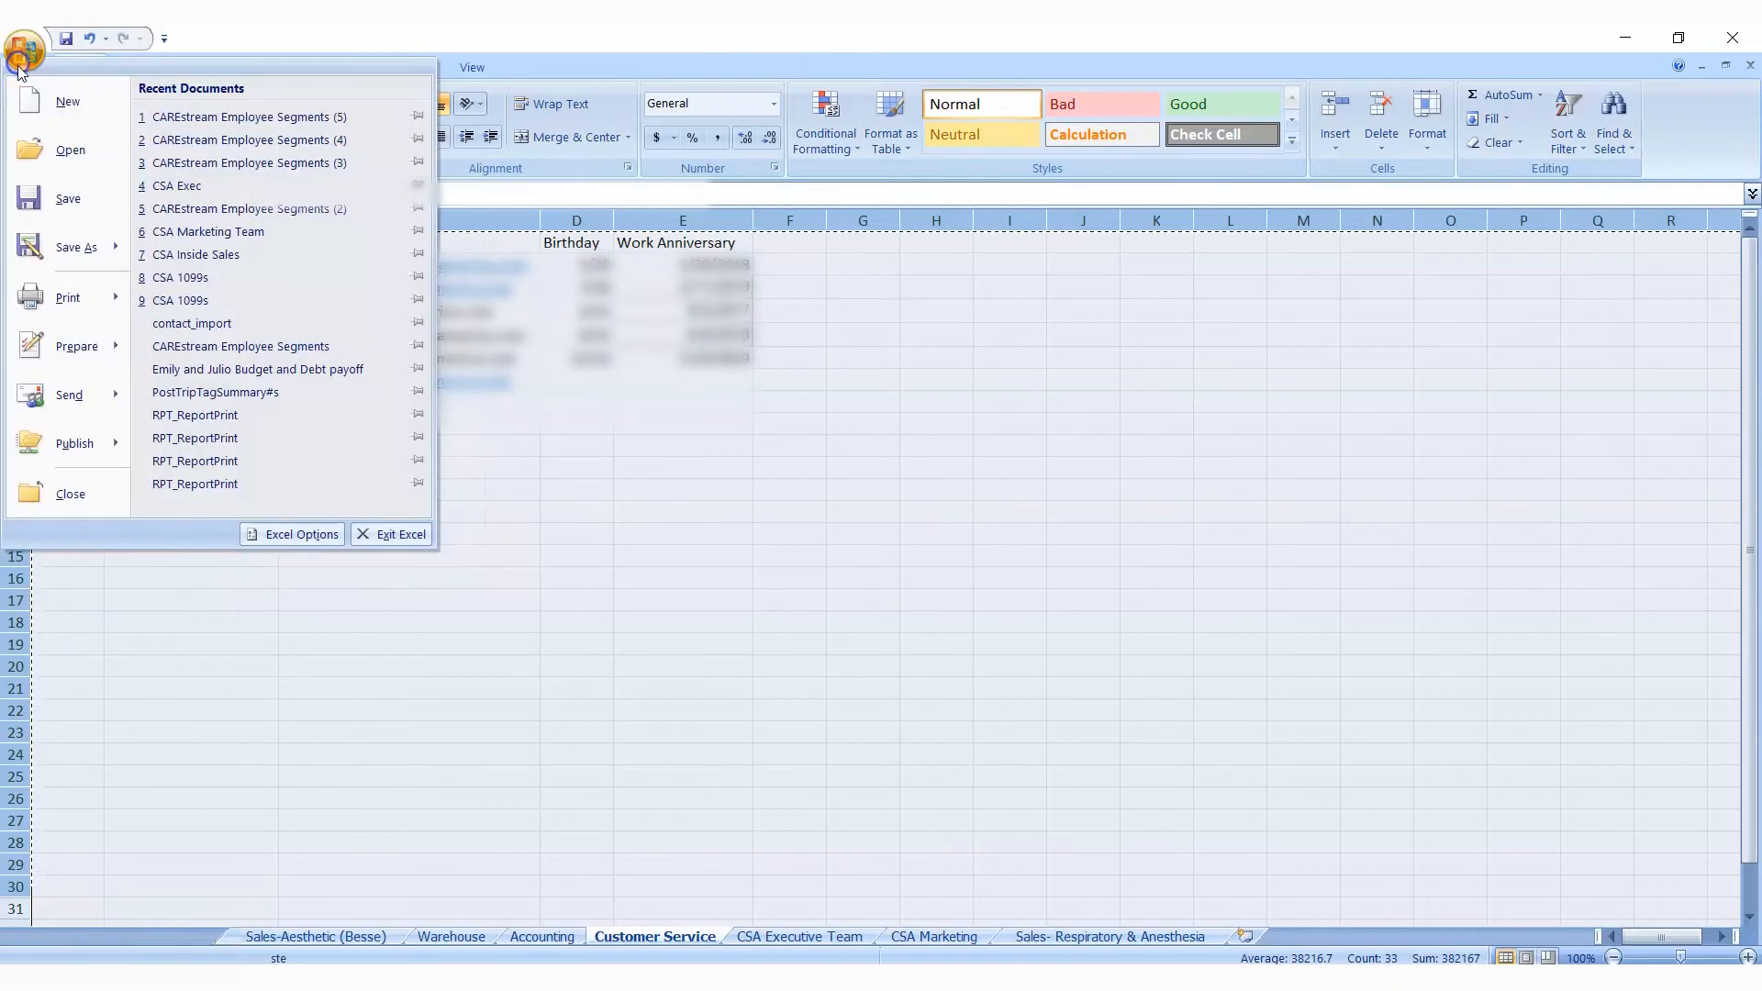
pyautogui.click(65, 112)
pyautogui.doubleClick(477, 211)
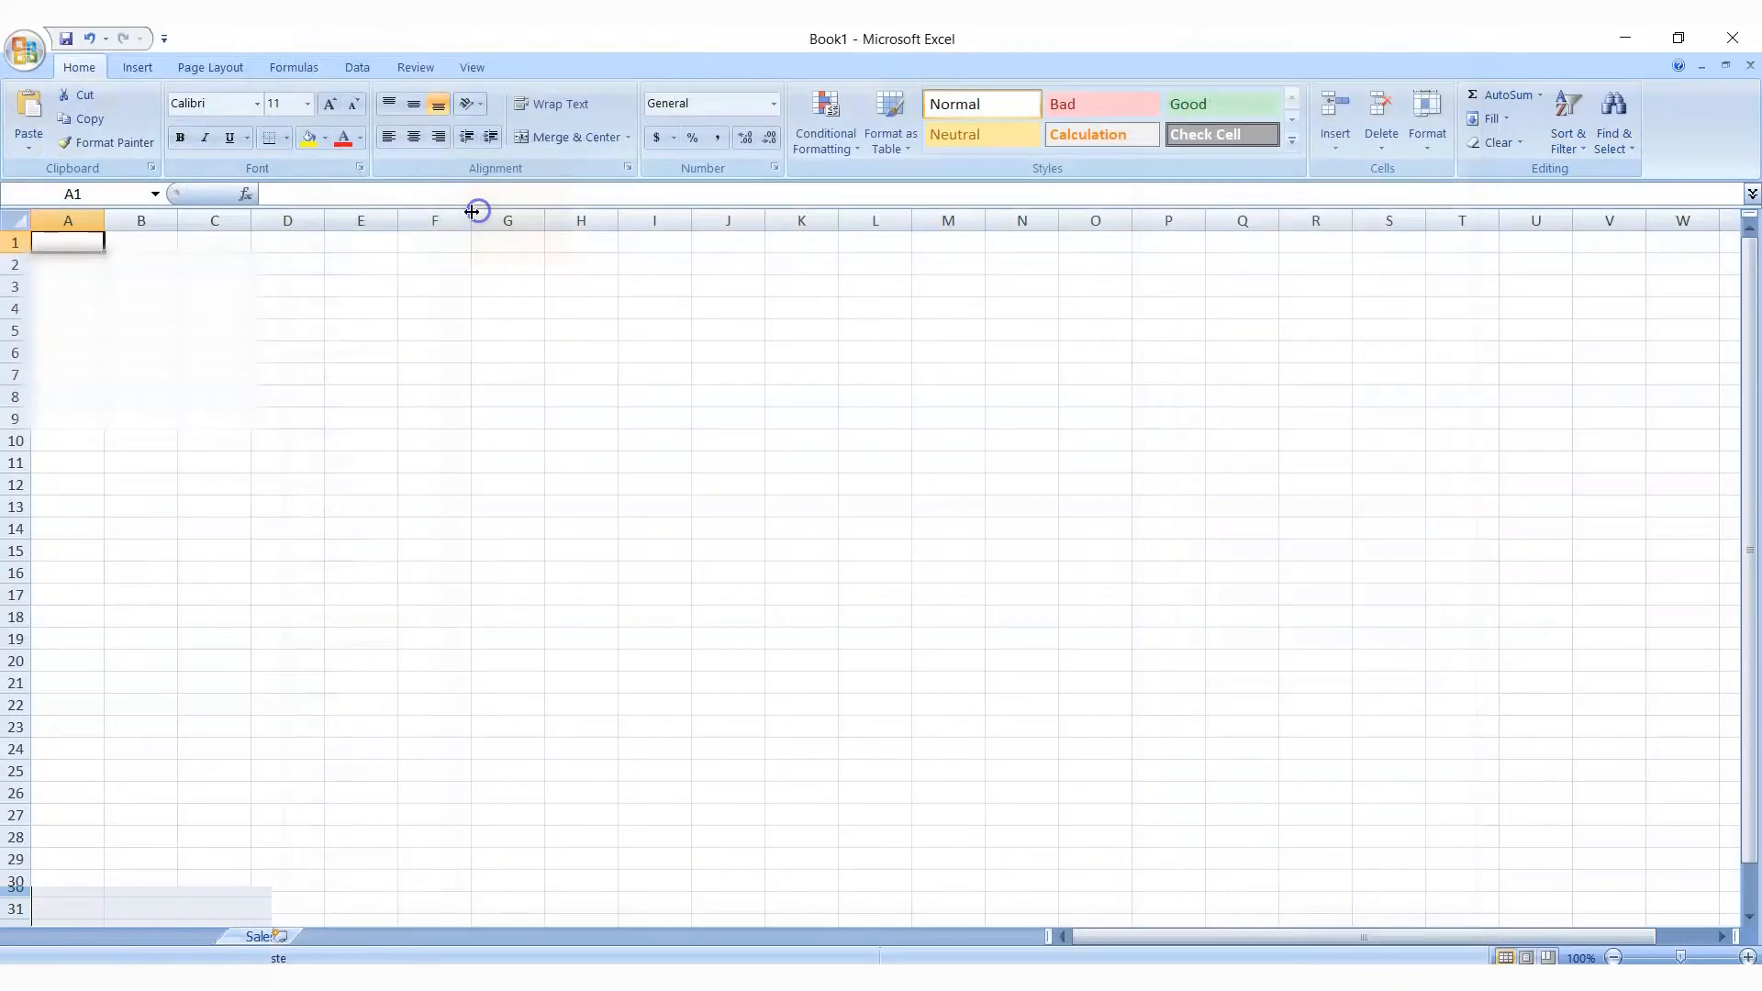
pyautogui.hotkey('ctrl', 'v')
# Autofit the widths of the Birthday and Work Anniversary columns in the new workbook.
pyautogui.moveTo(335, 534); pyautogui.dragTo(331, 520)
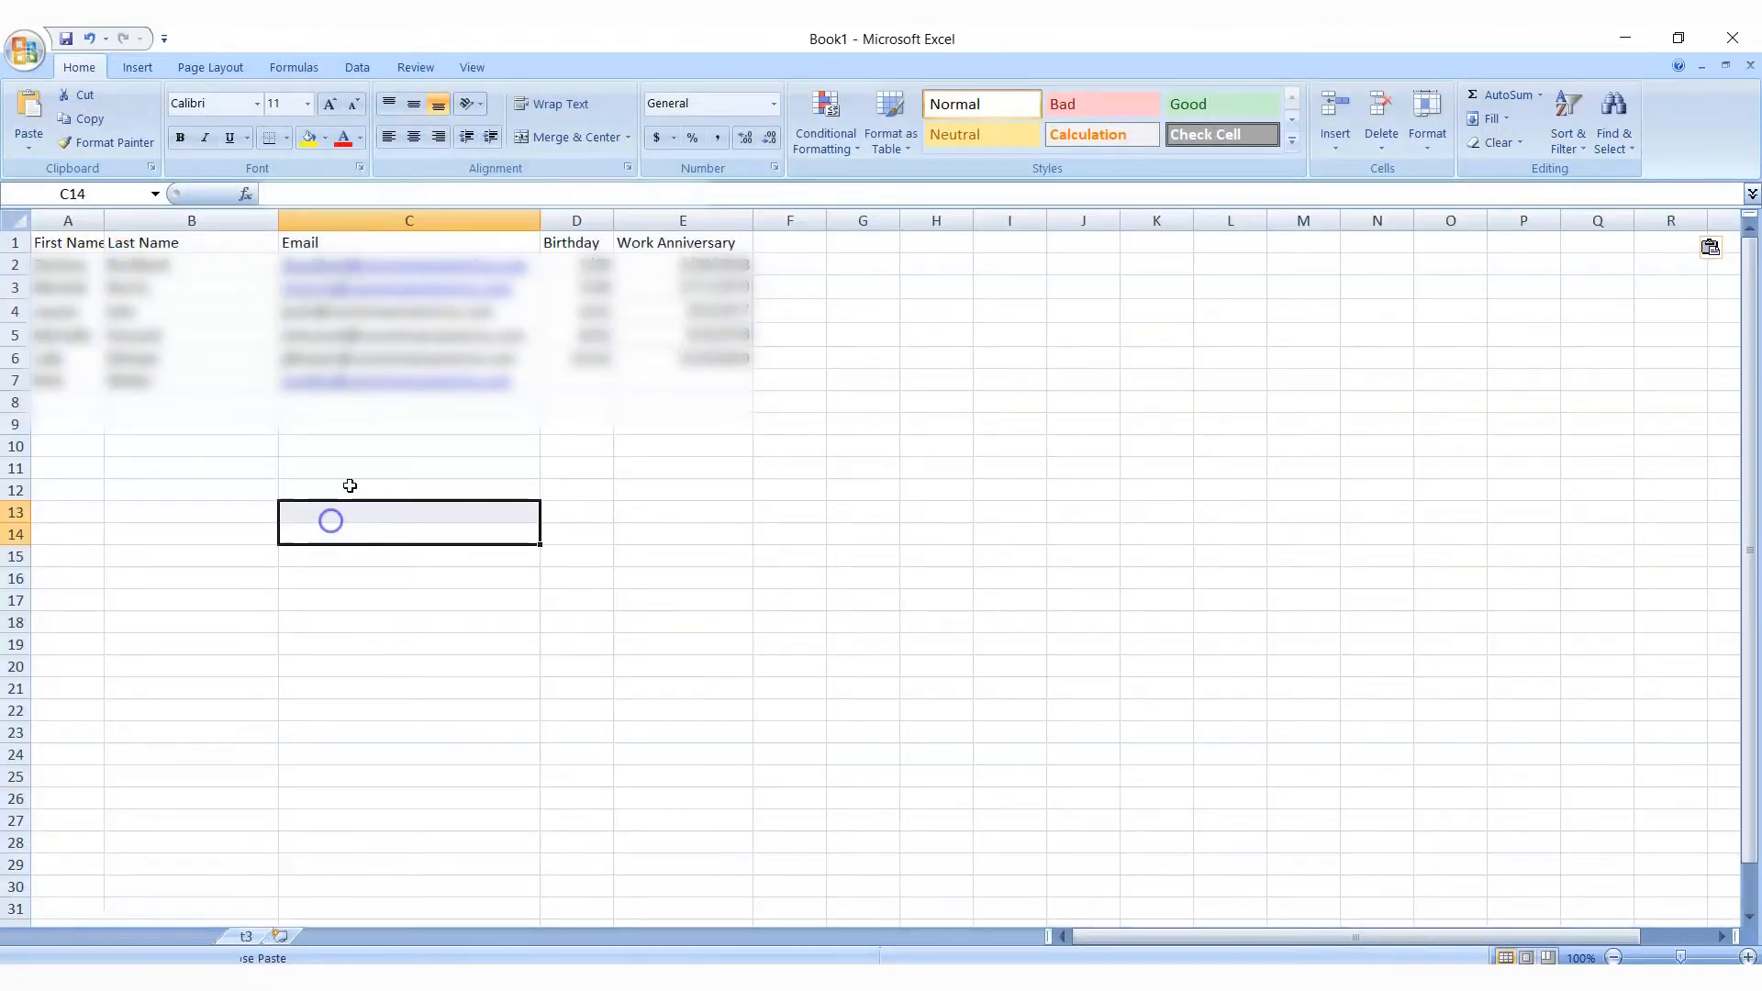
pyautogui.doubleClick(614, 221)
pyautogui.doubleClick(743, 222)
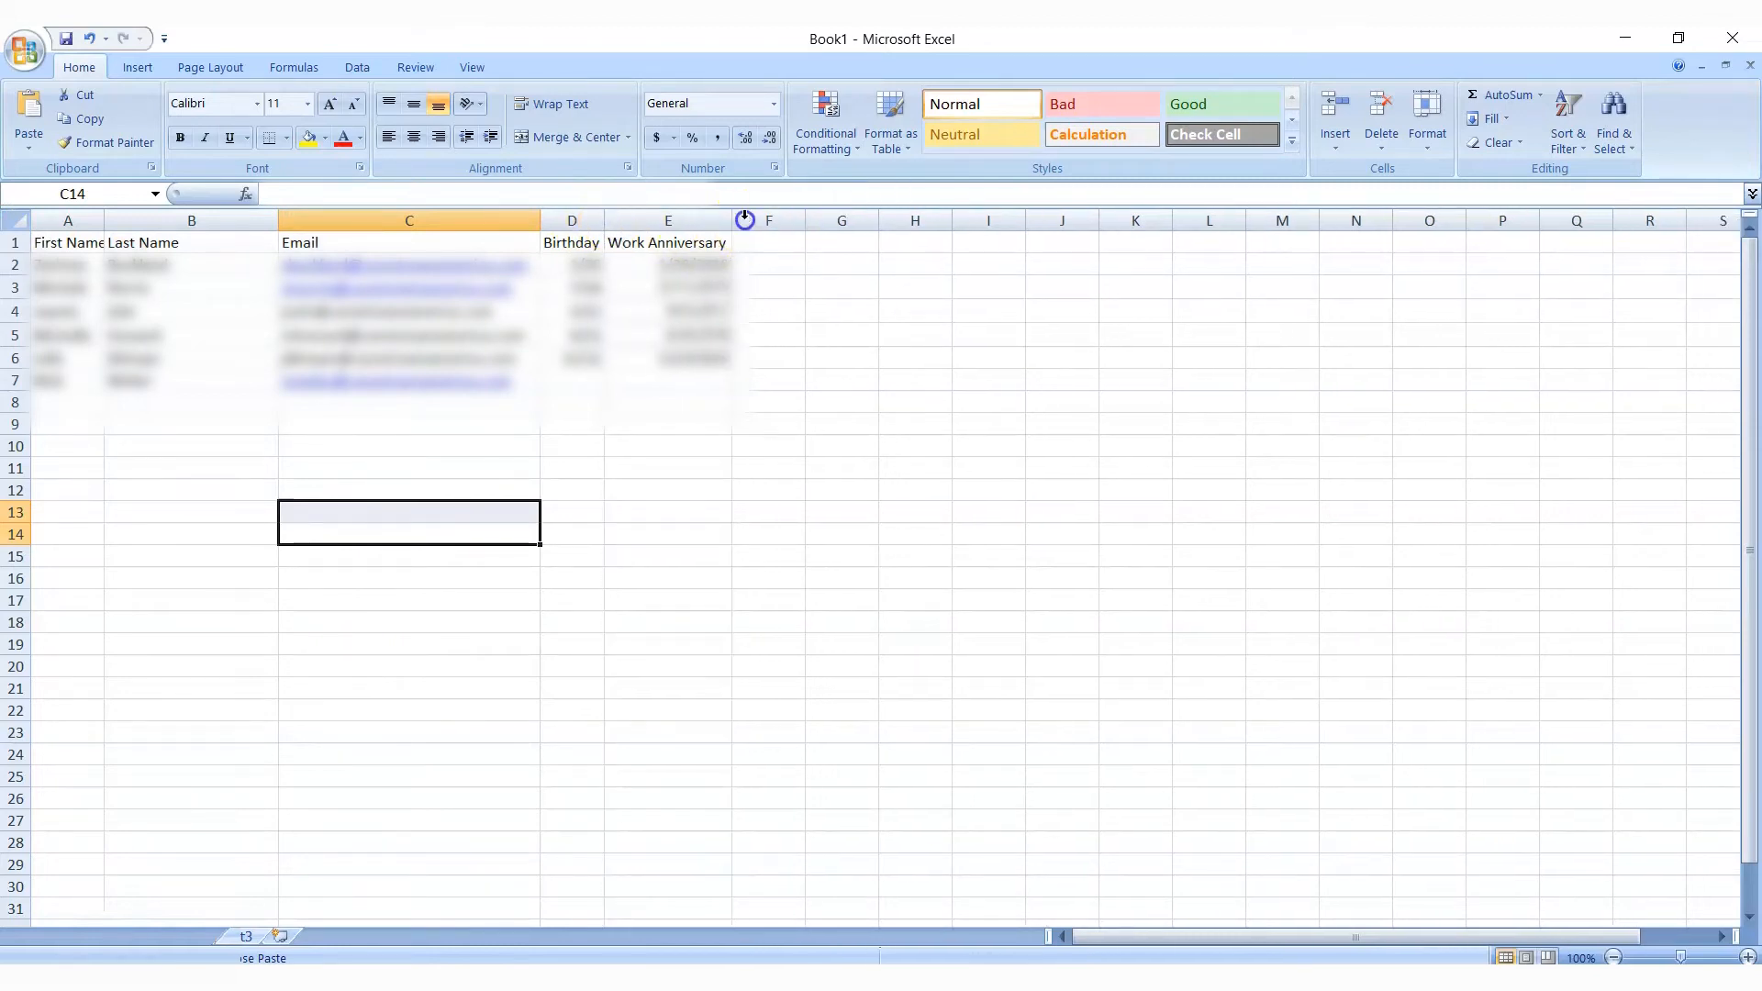
# Autofit the First Name and Last Name columns, and format the Birthday and Work Anniversary columns as Short Date.
pyautogui.doubleClick(281, 221)
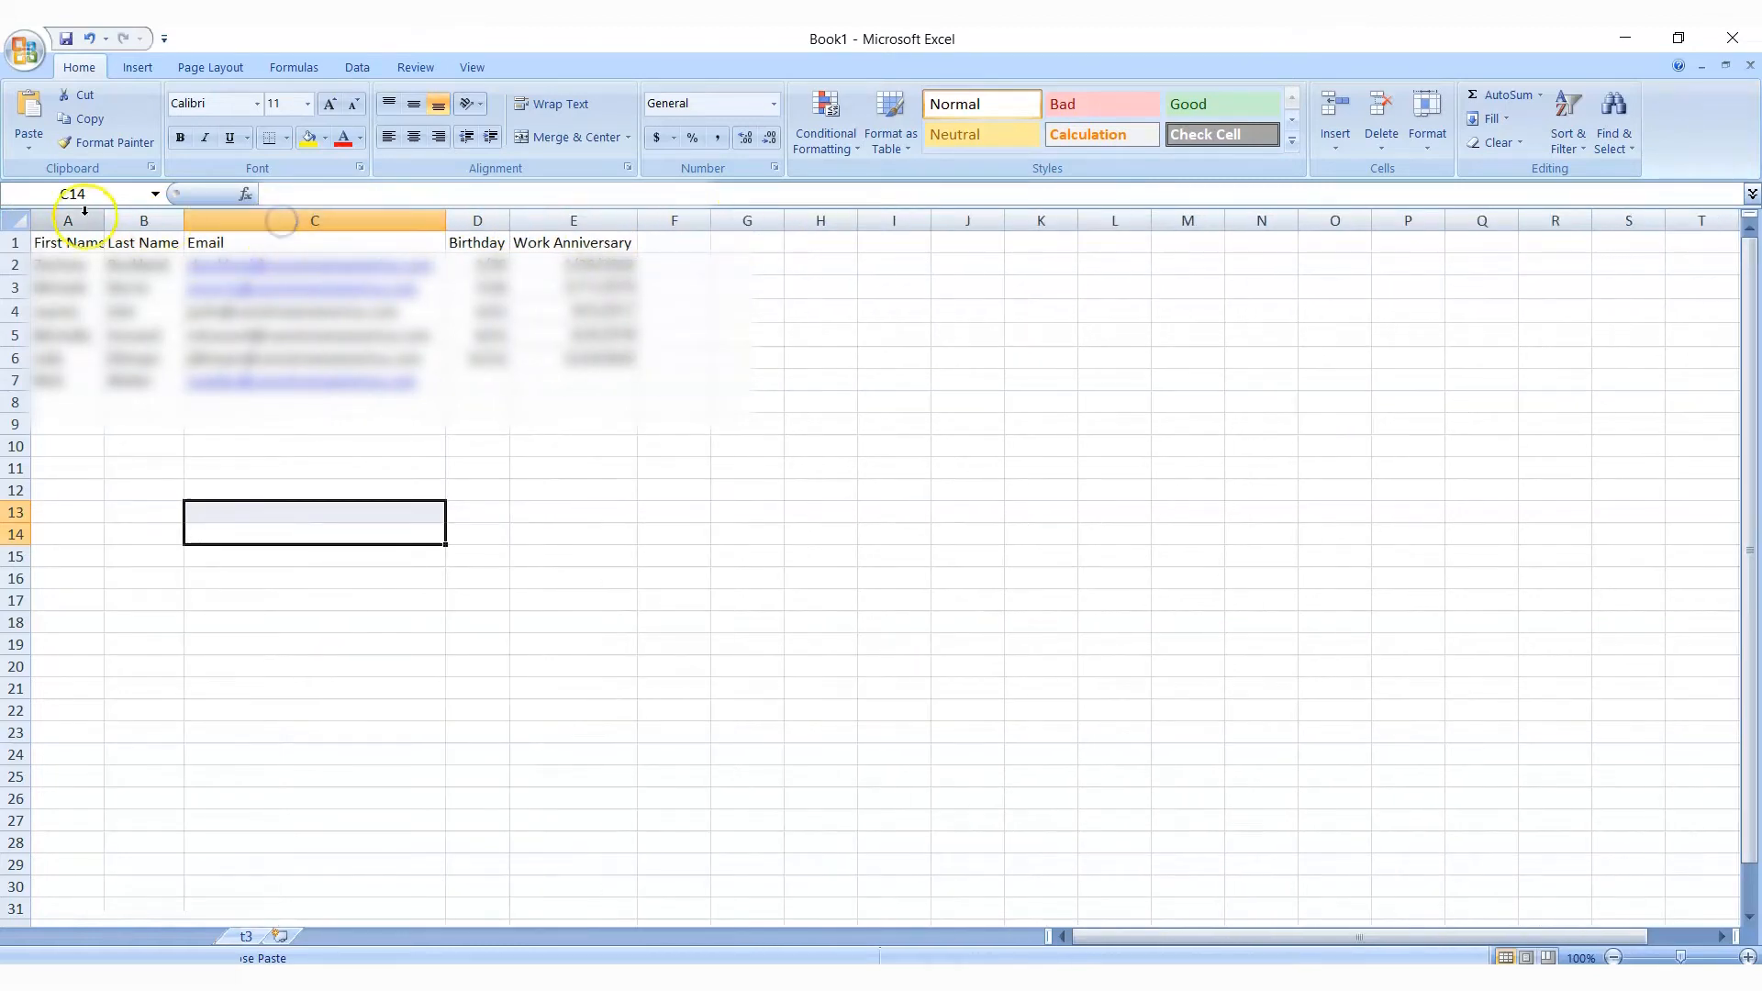
pyautogui.doubleClick(104, 221)
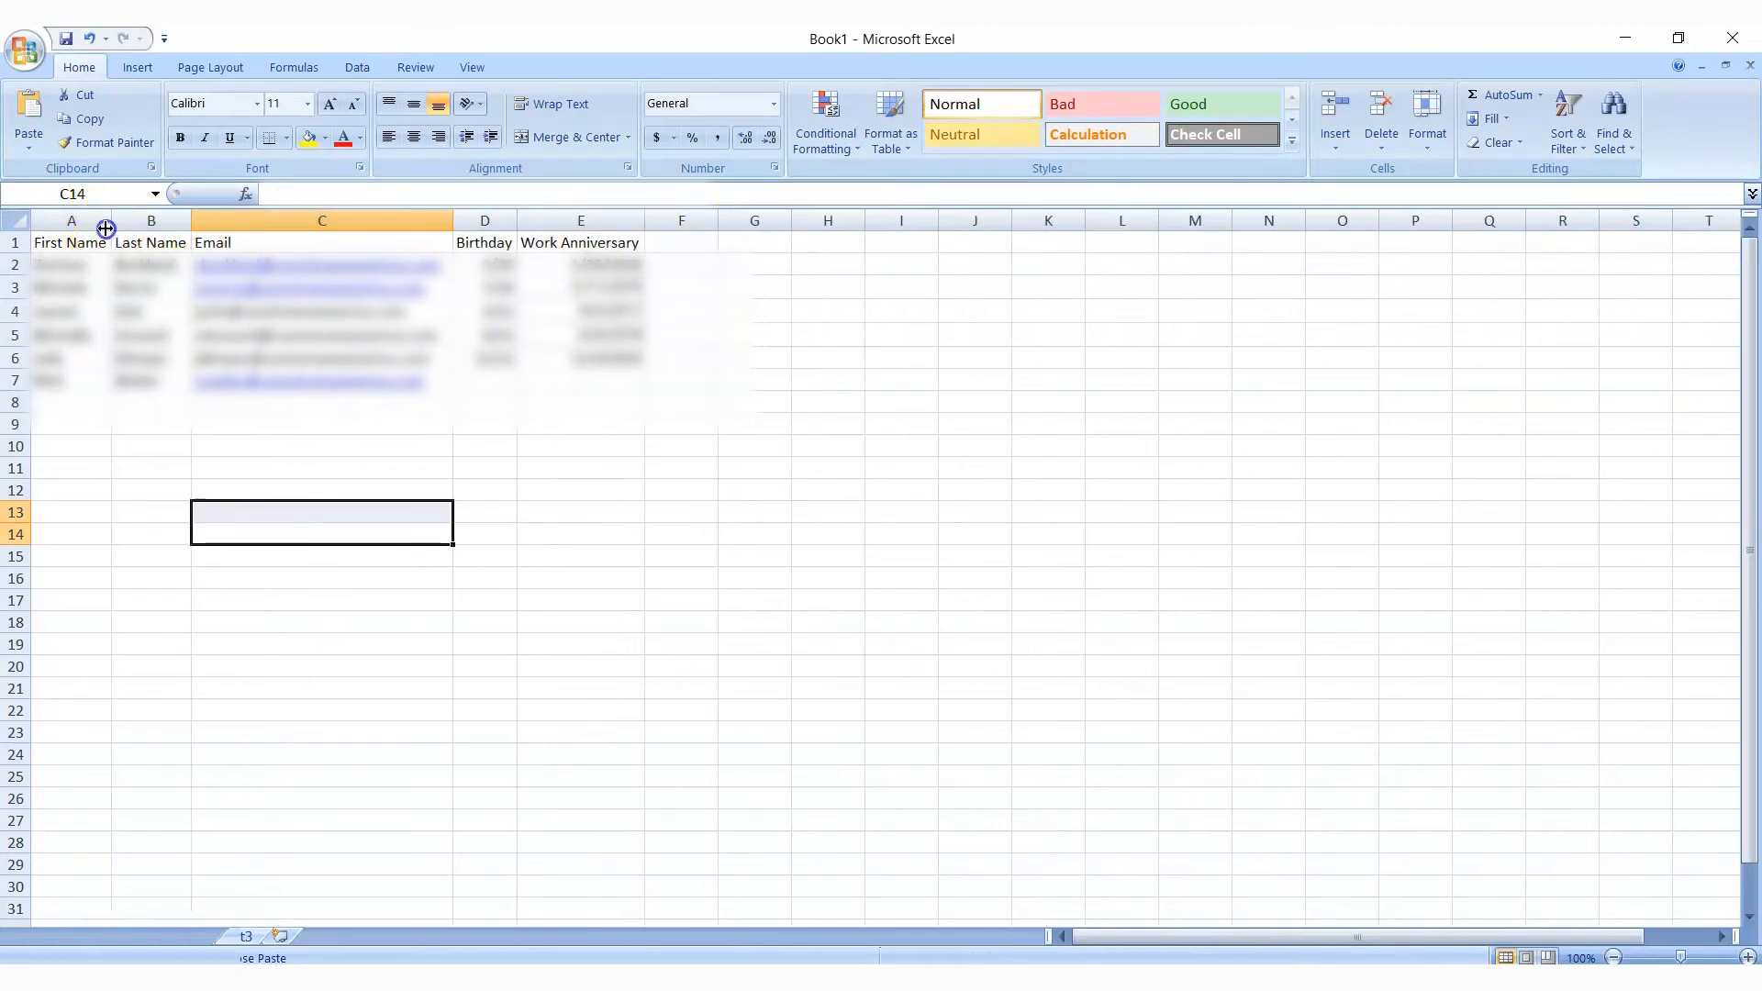
pyautogui.click(483, 220)
pyautogui.click(774, 104)
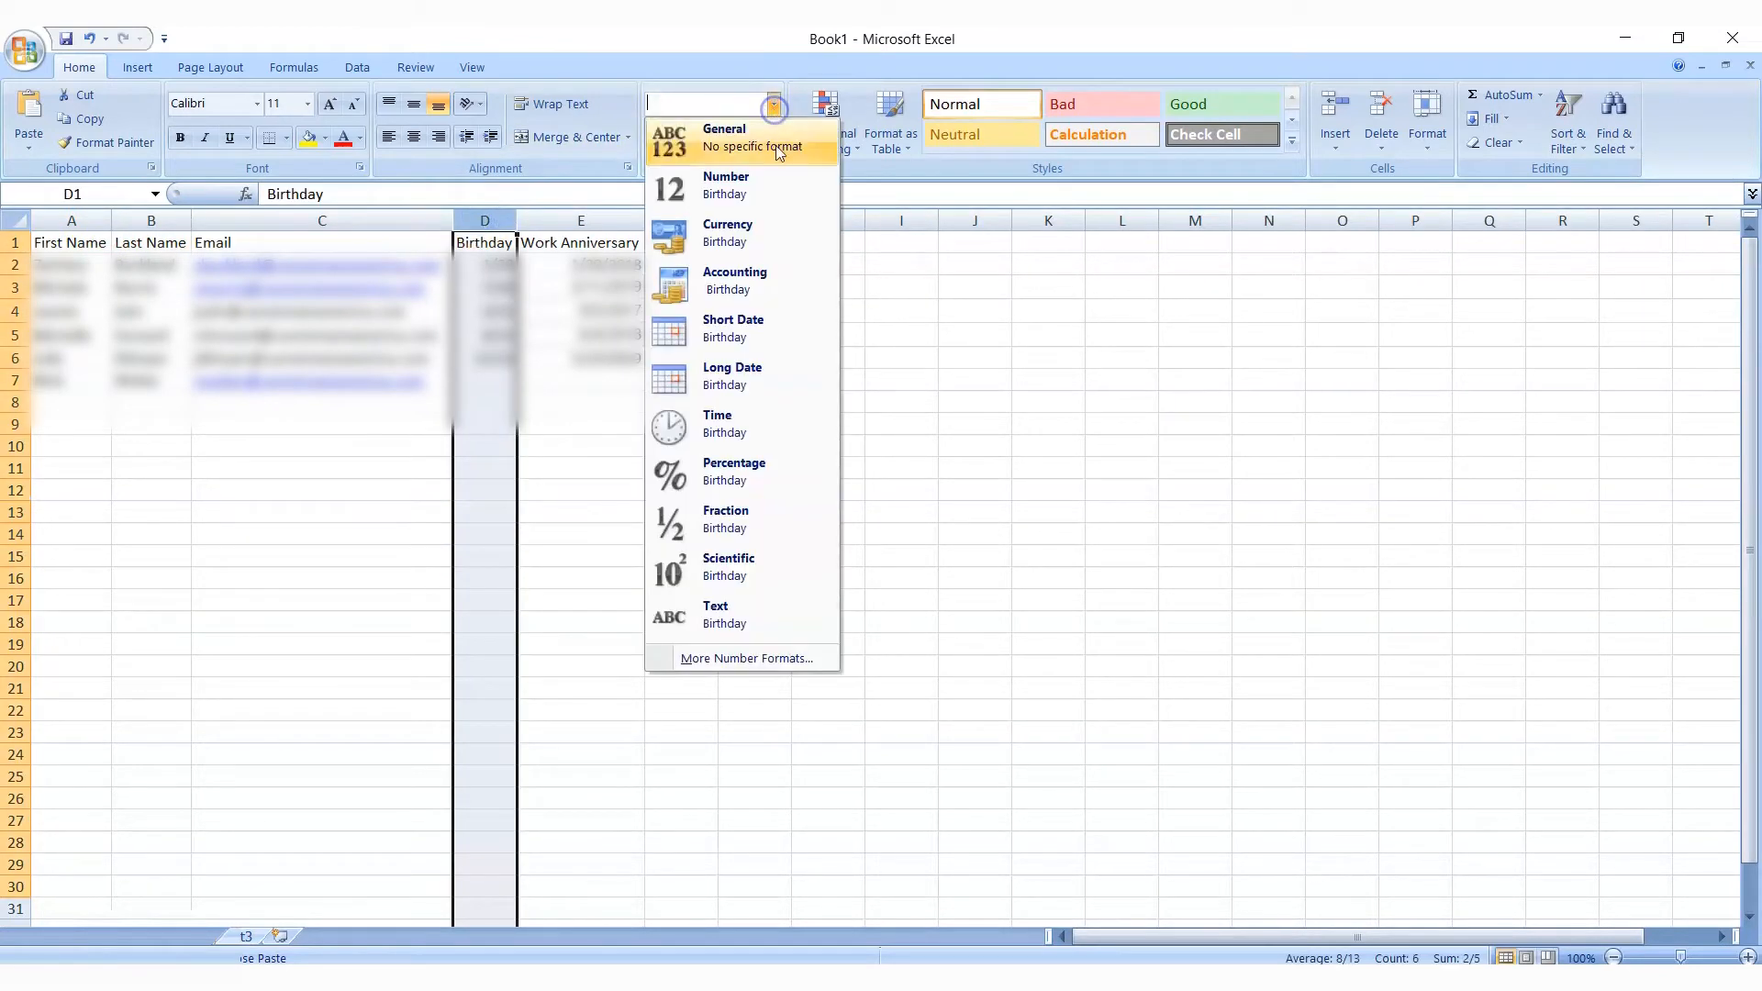
pyautogui.click(732, 326)
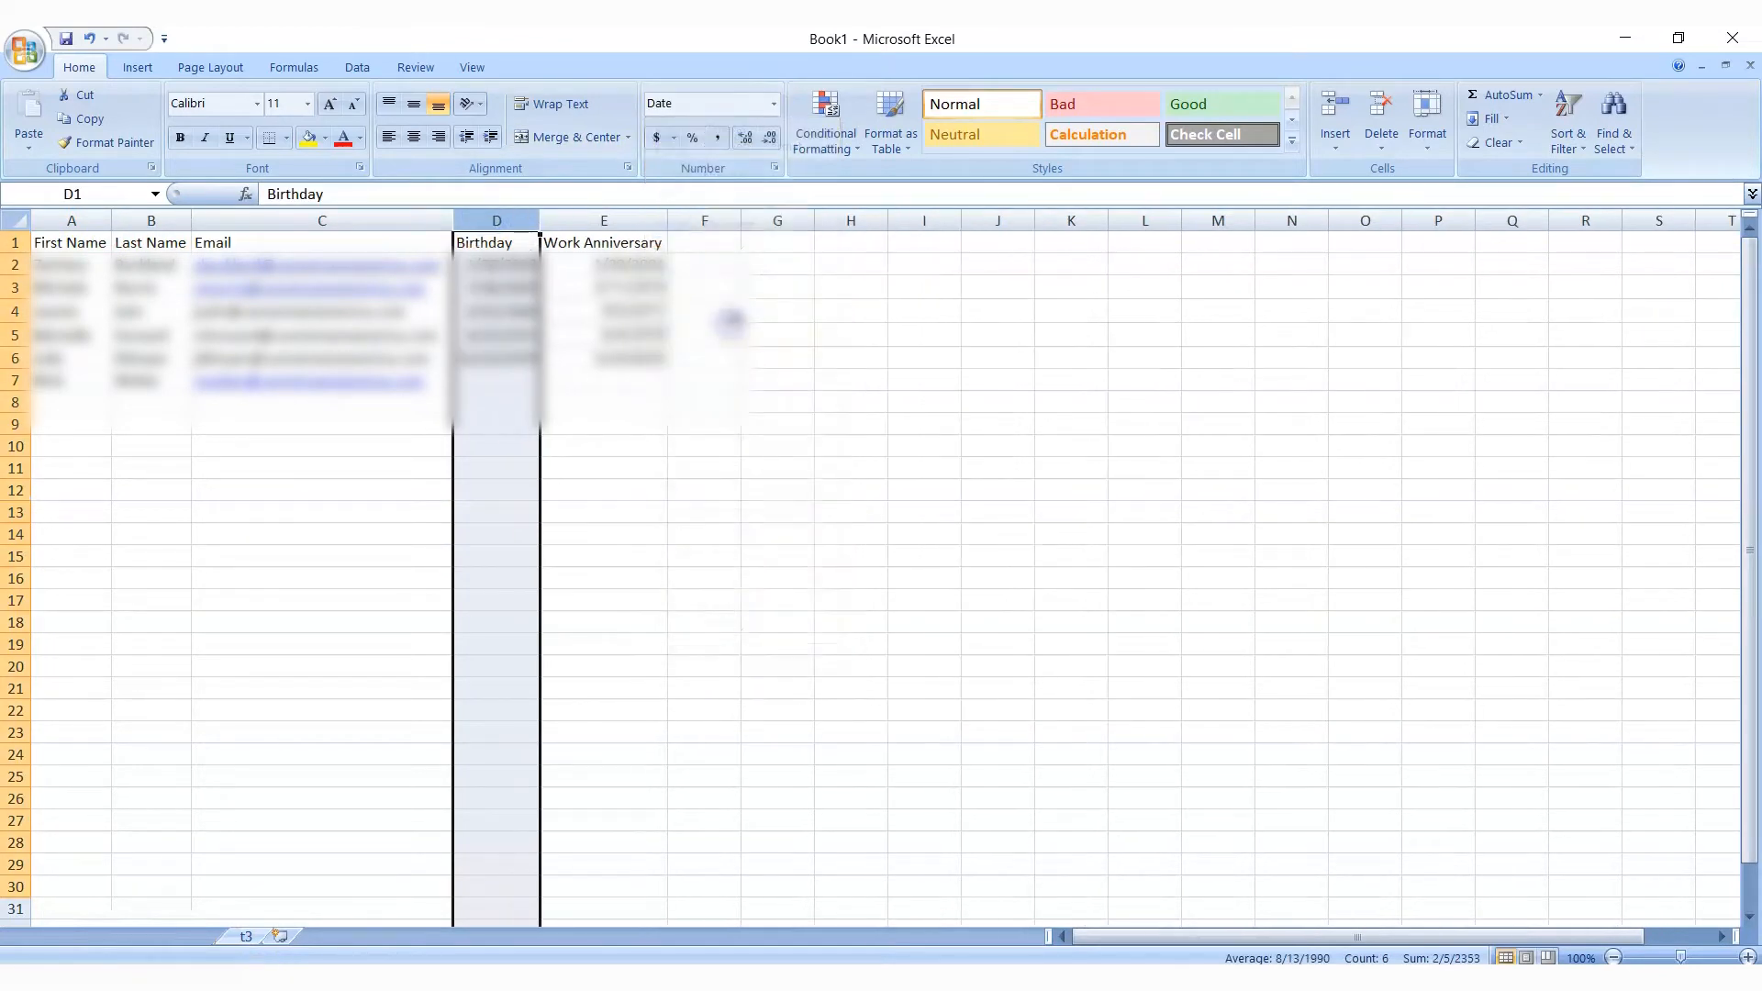
pyautogui.click(630, 222)
pyautogui.click(774, 105)
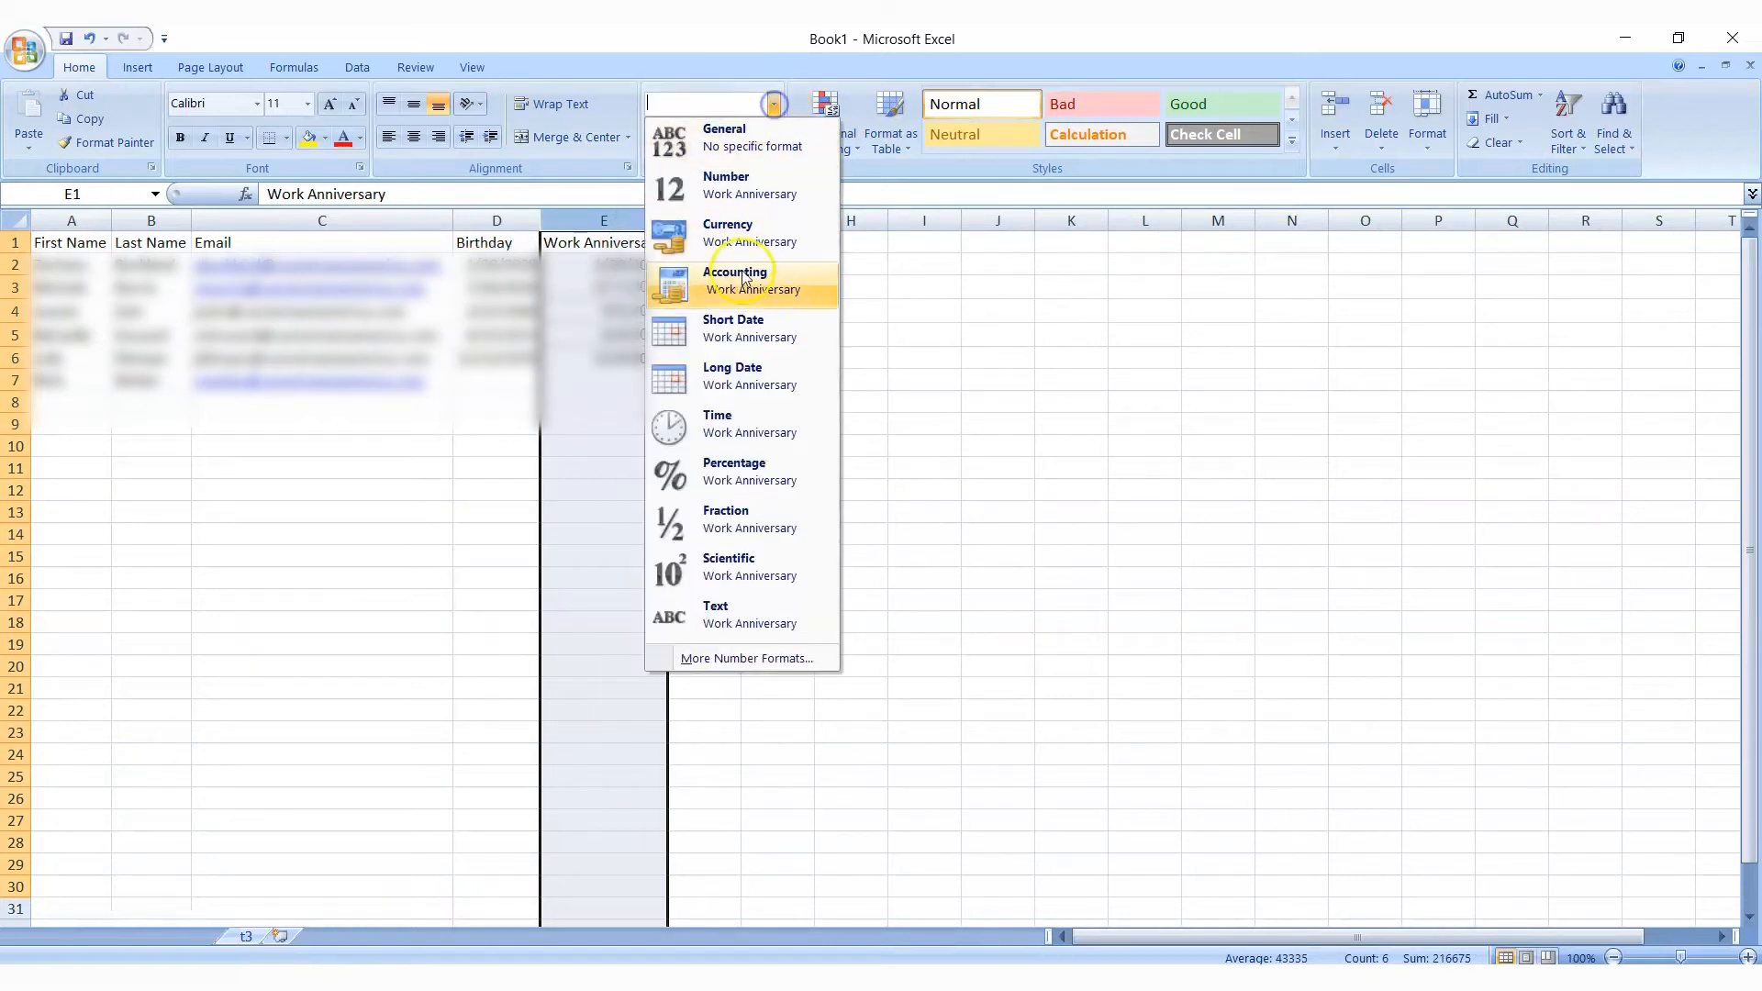
pyautogui.click(731, 326)
pyautogui.click(785, 439)
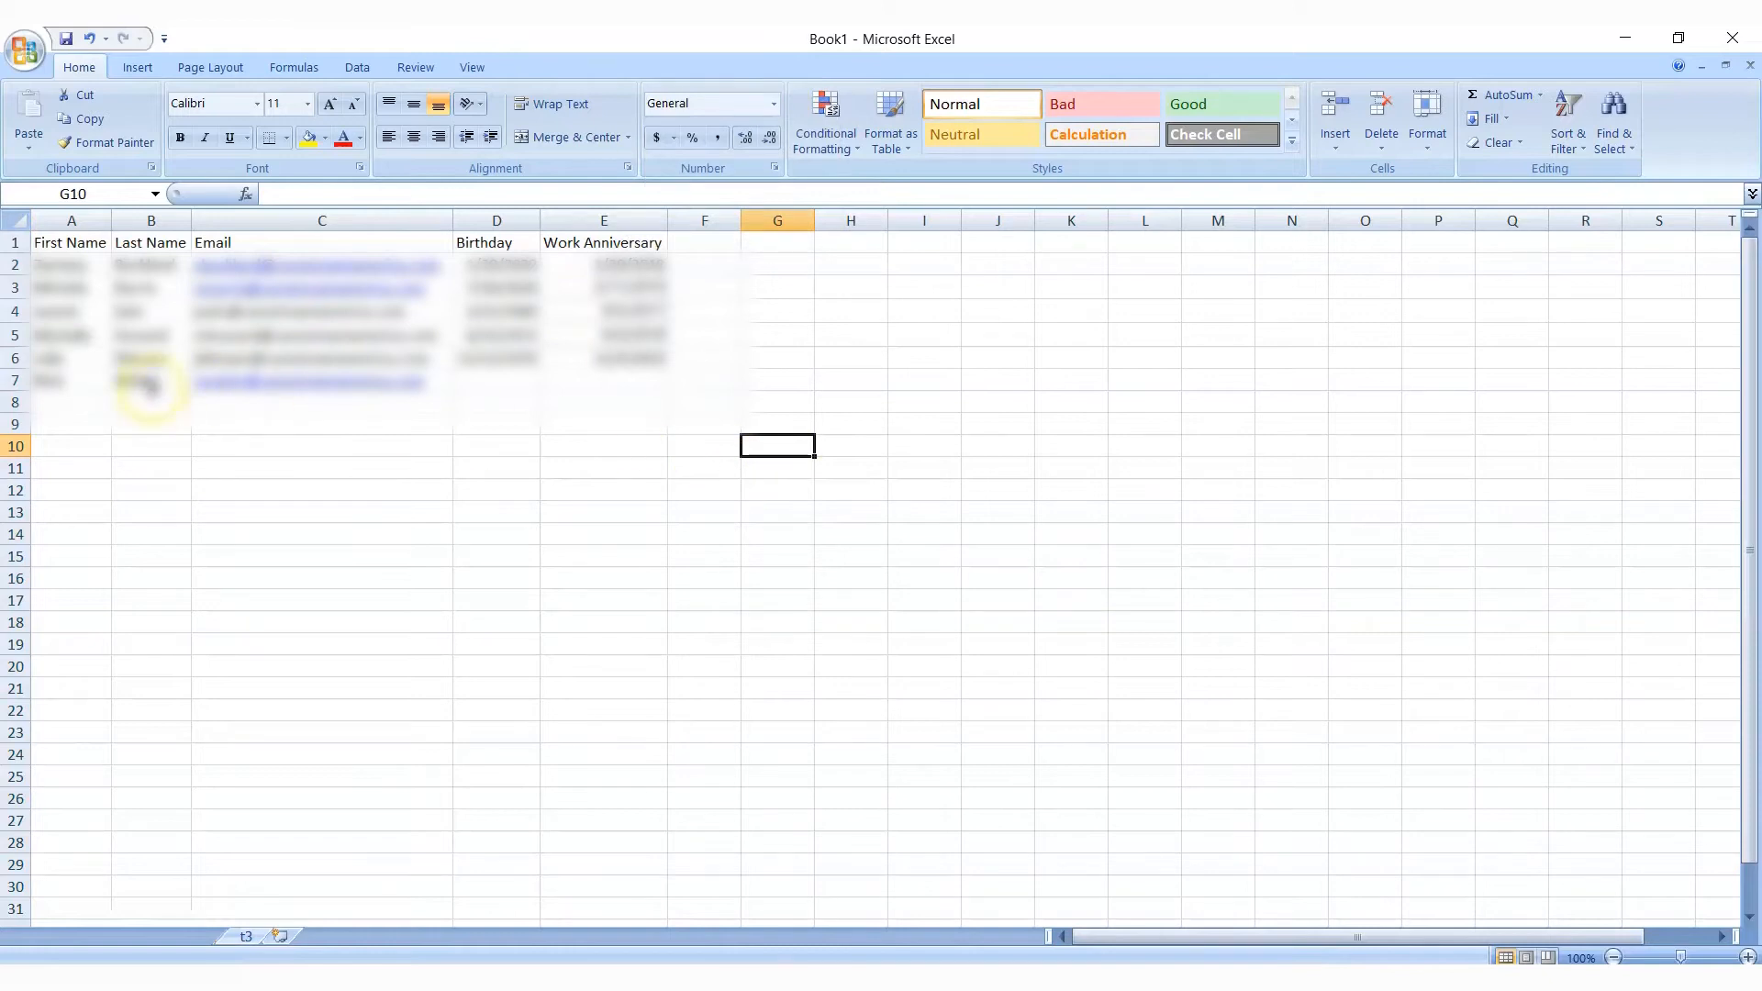
pyautogui.click(265, 506)
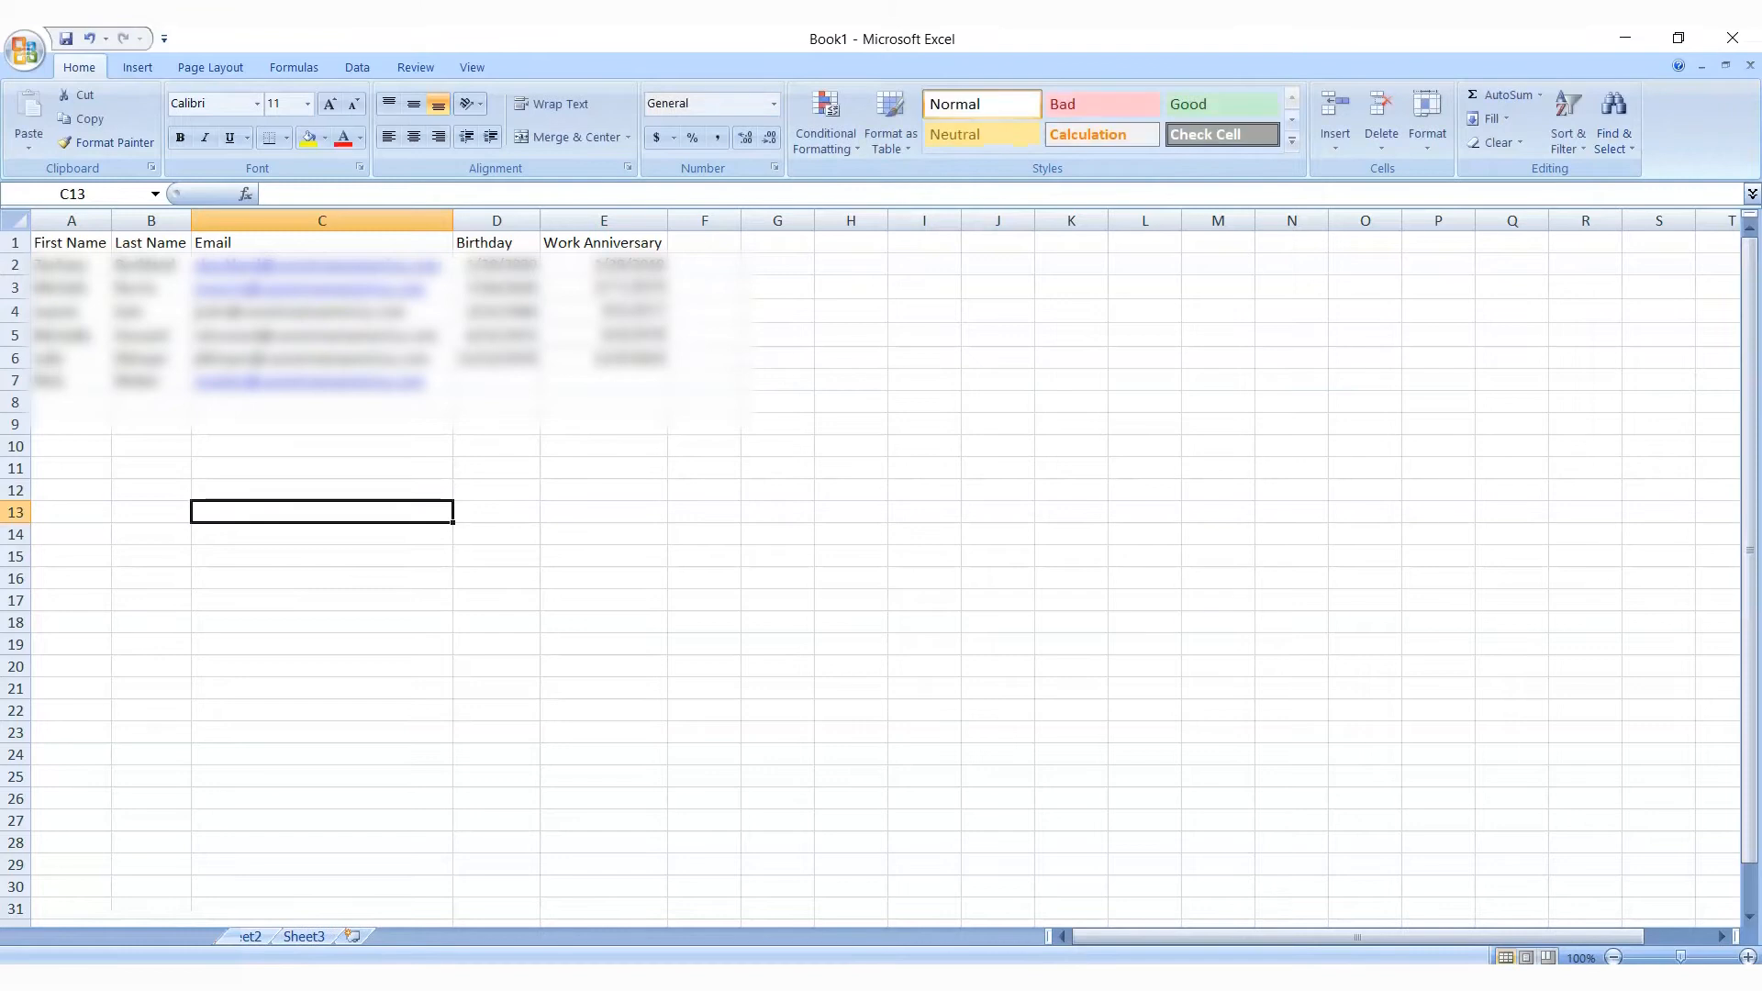
# Delete the empty worksheets Sheet2 and Sheet3 so the workbook holds only the contact data sheet.
pyautogui.rightClick(246, 936)
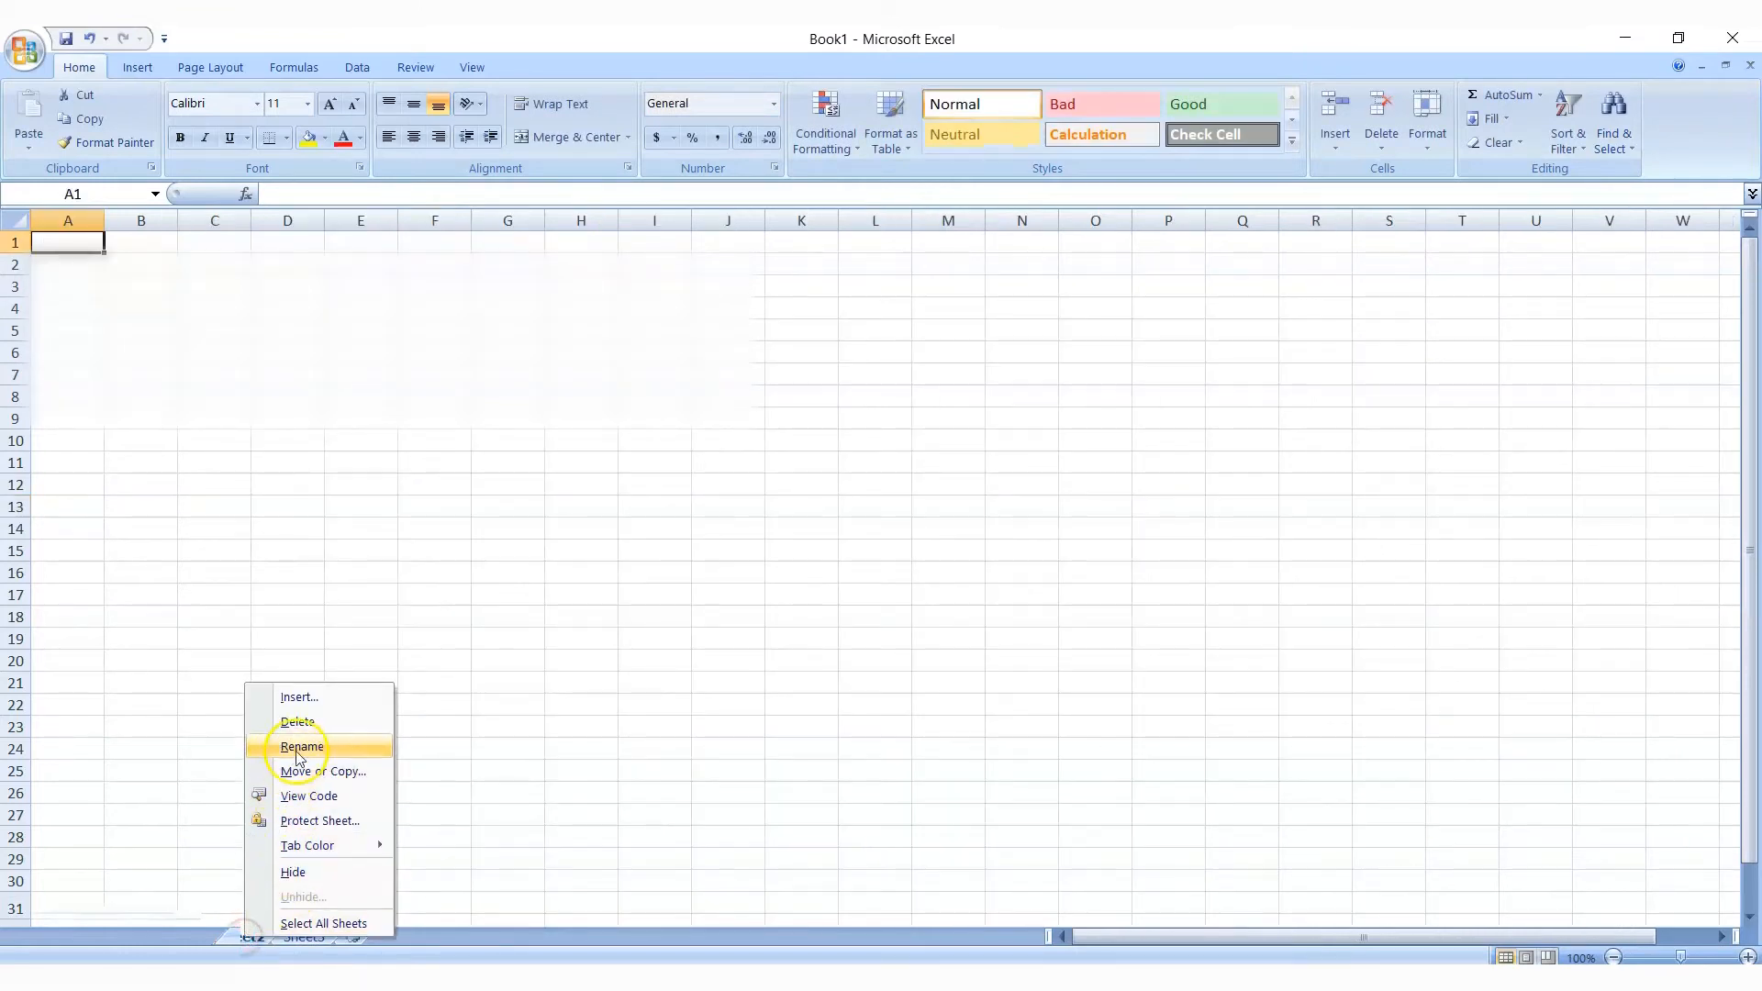
pyautogui.click(298, 722)
pyautogui.rightClick(250, 935)
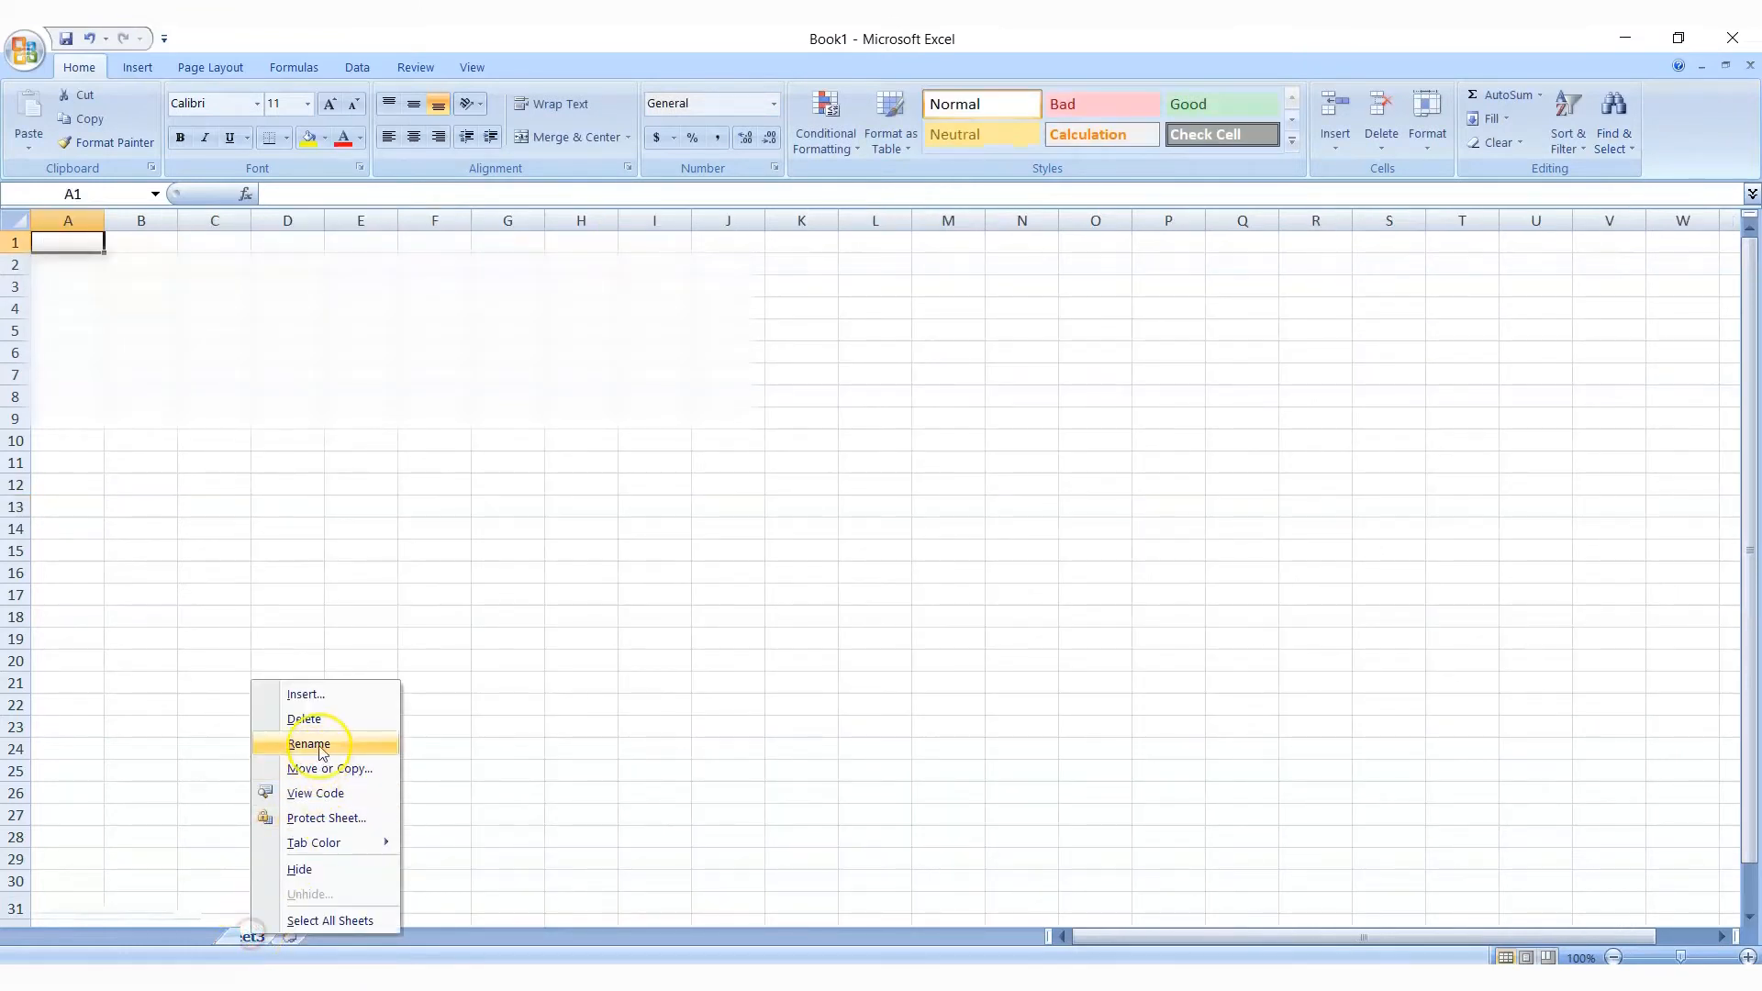
pyautogui.click(309, 722)
pyautogui.click(271, 751)
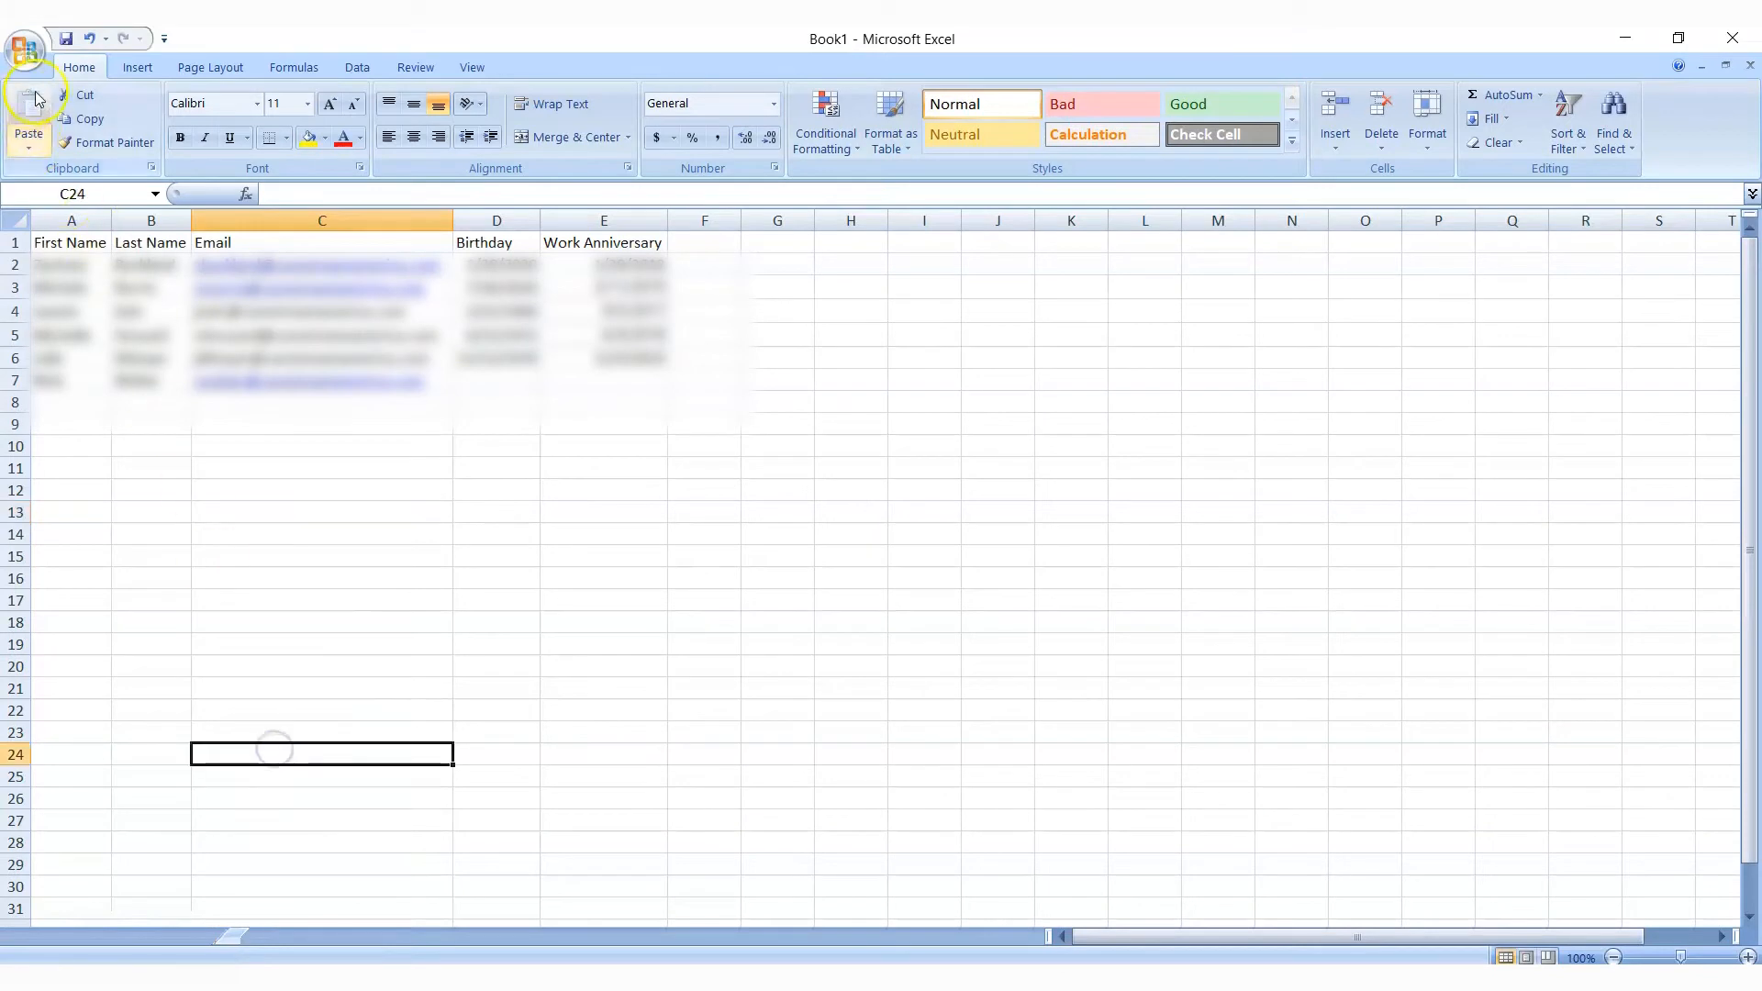
# Save the workbook in the Documents folder as a CSV (Comma delimited) file named CSA Customer Service.
pyautogui.click(32, 45)
pyautogui.moveTo(74, 257)
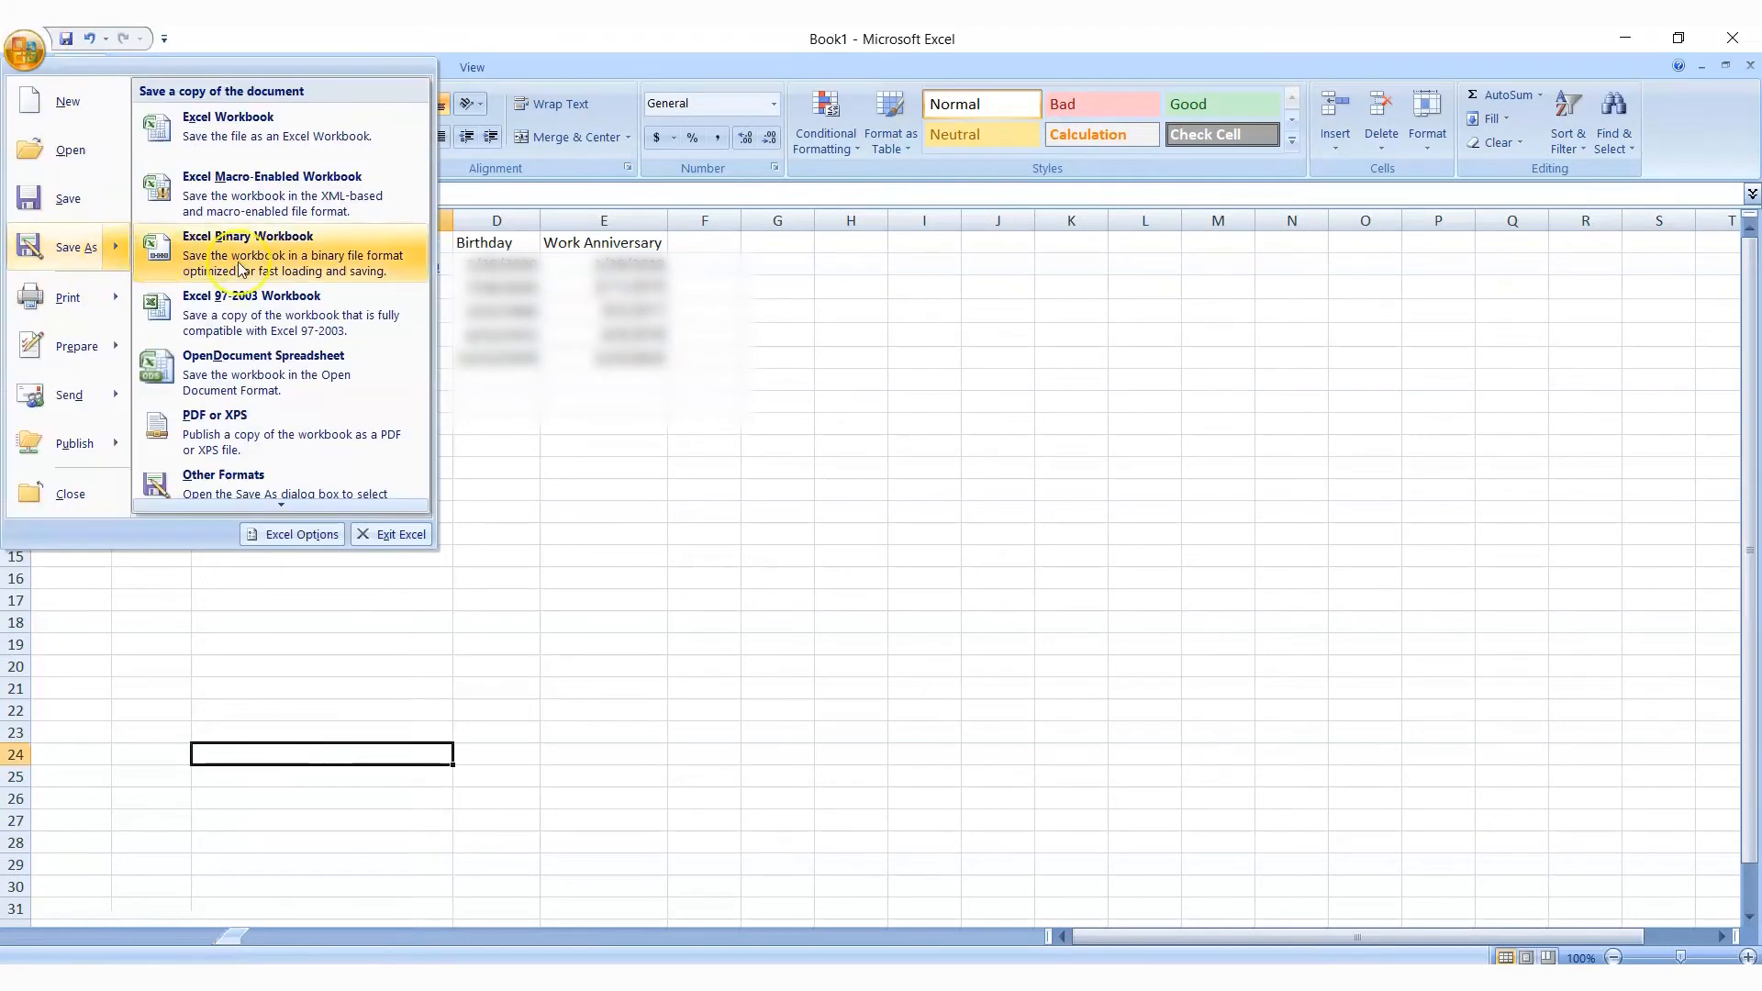
pyautogui.click(257, 494)
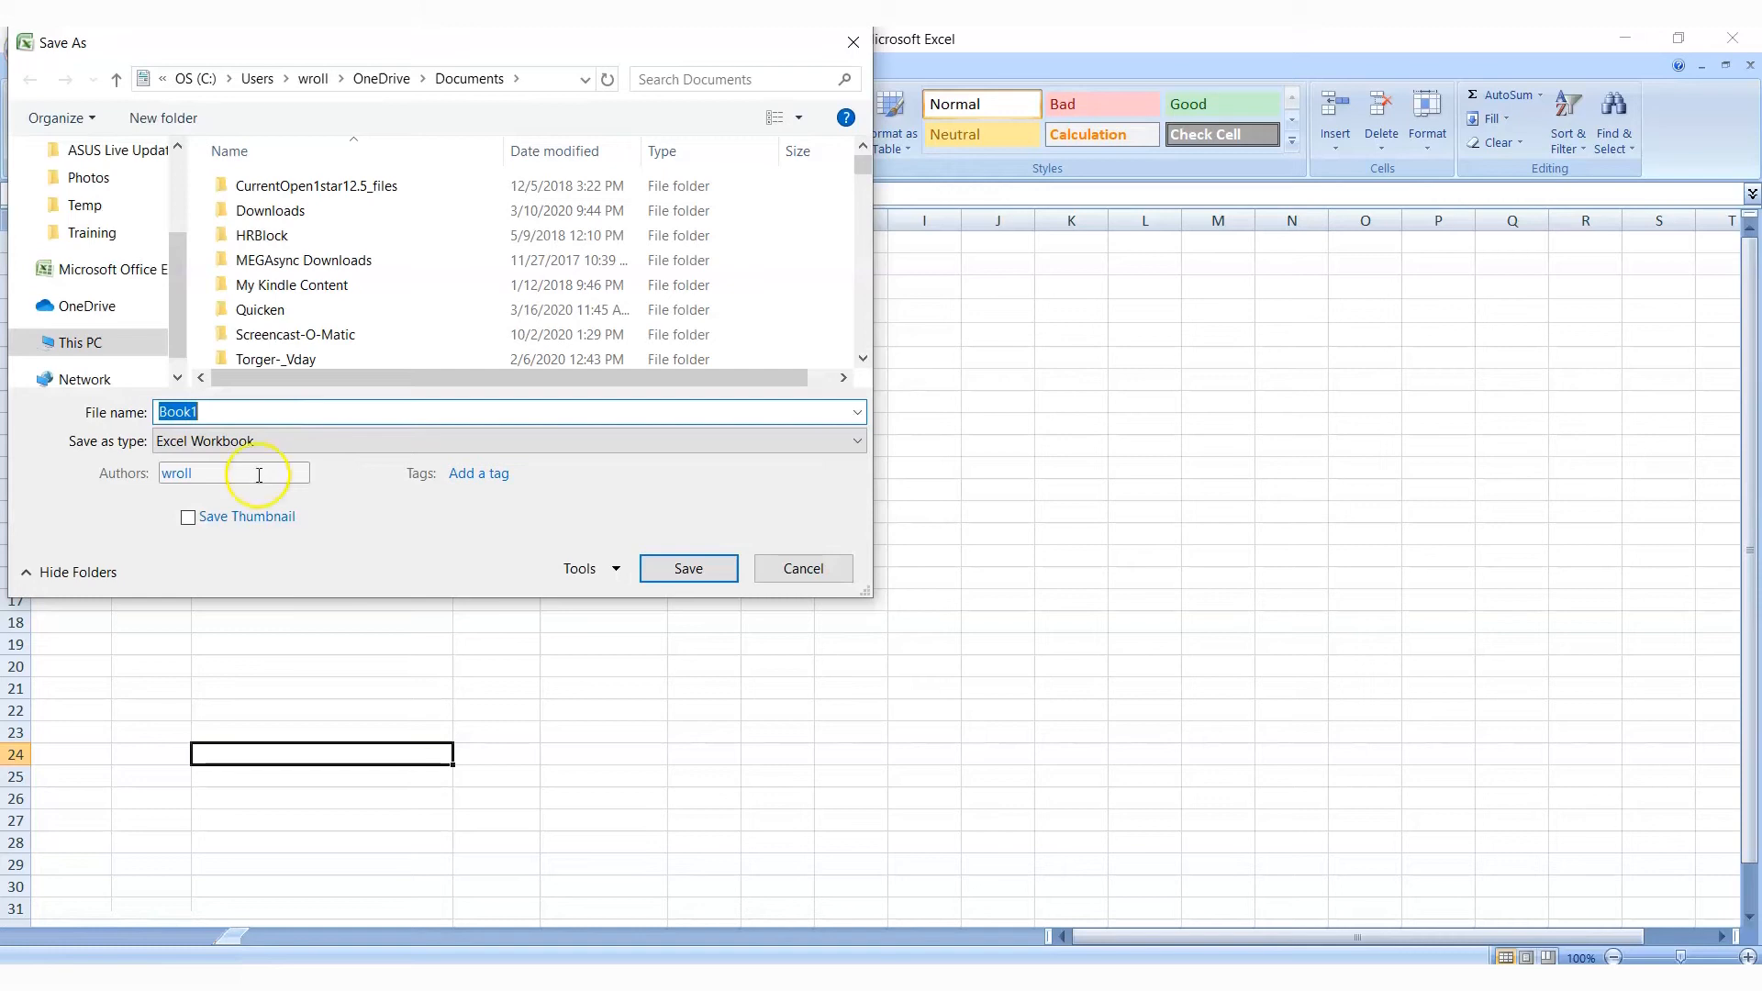
pyautogui.click(252, 444)
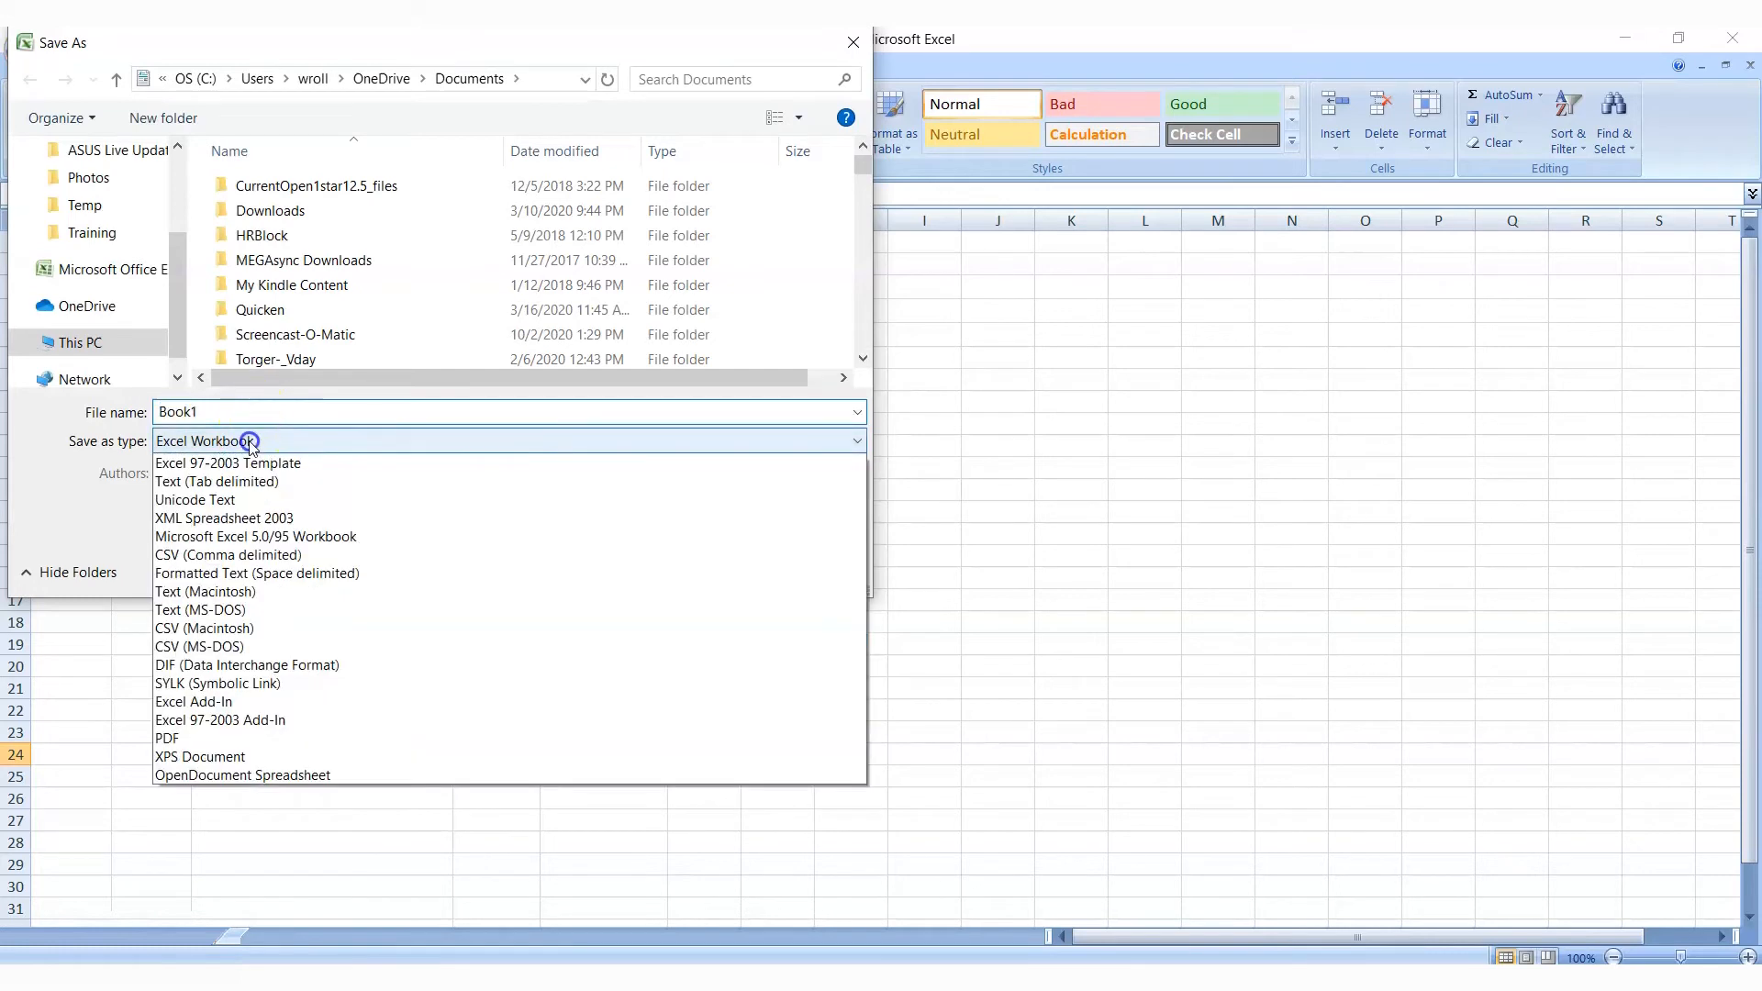
pyautogui.click(240, 720)
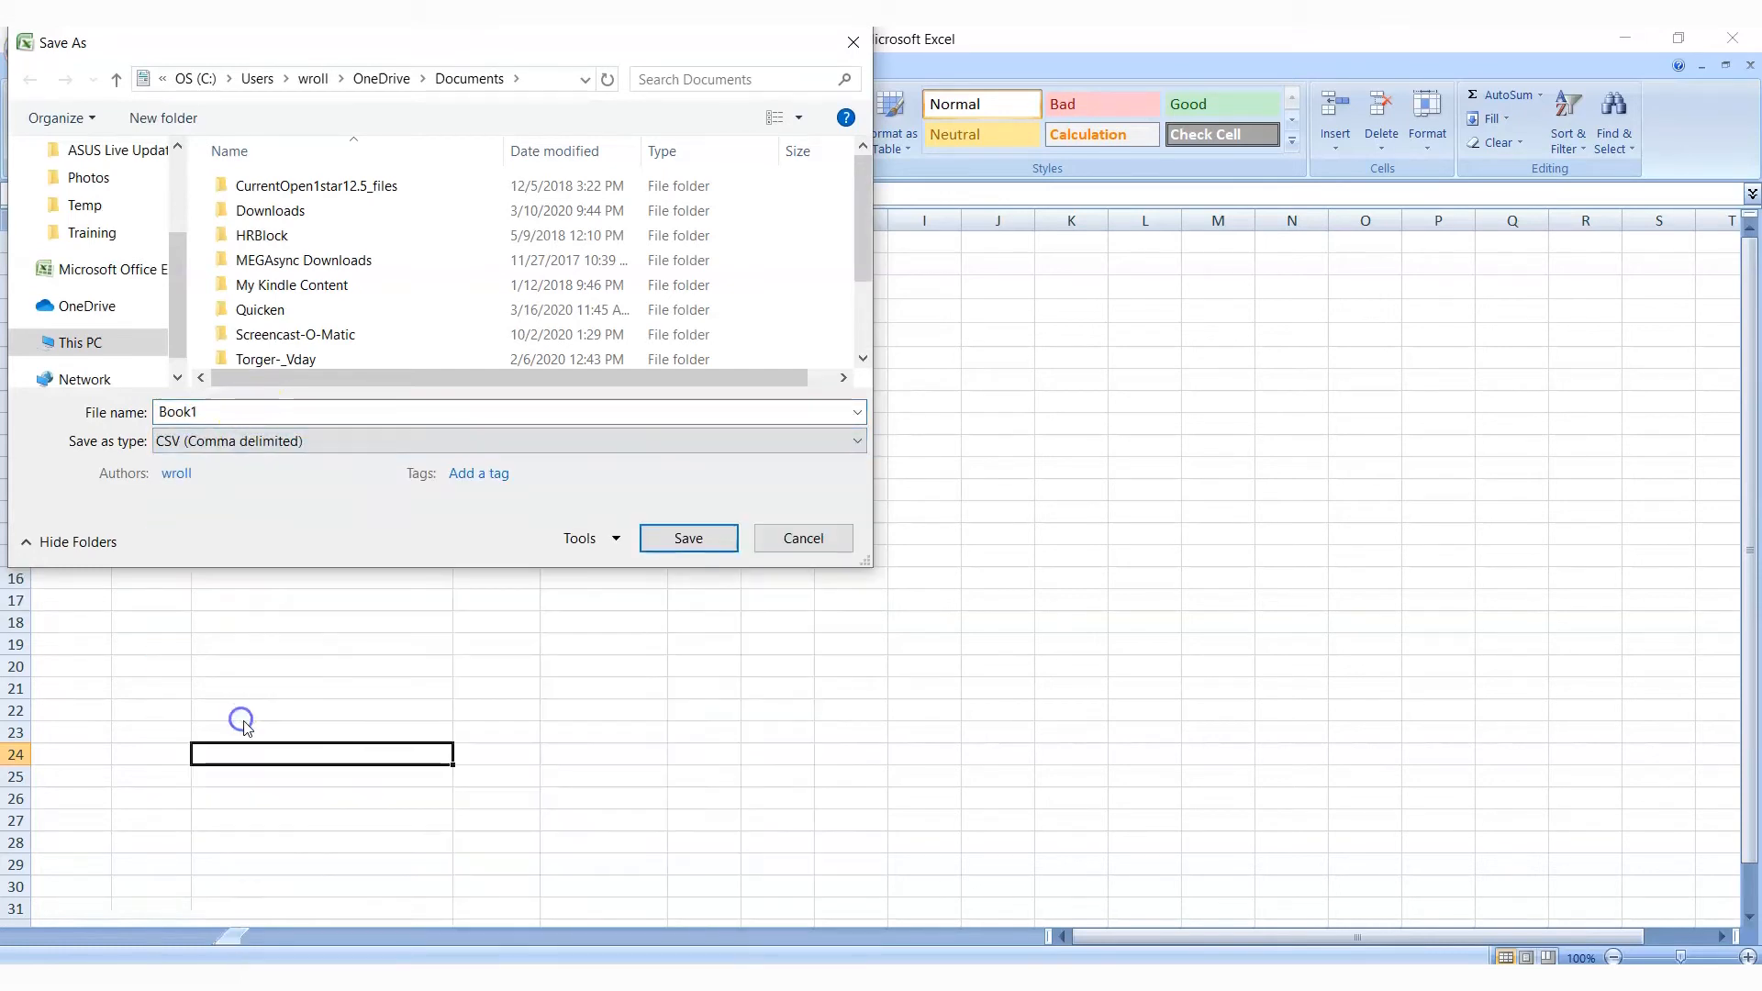
pyautogui.doubleClick(232, 406)
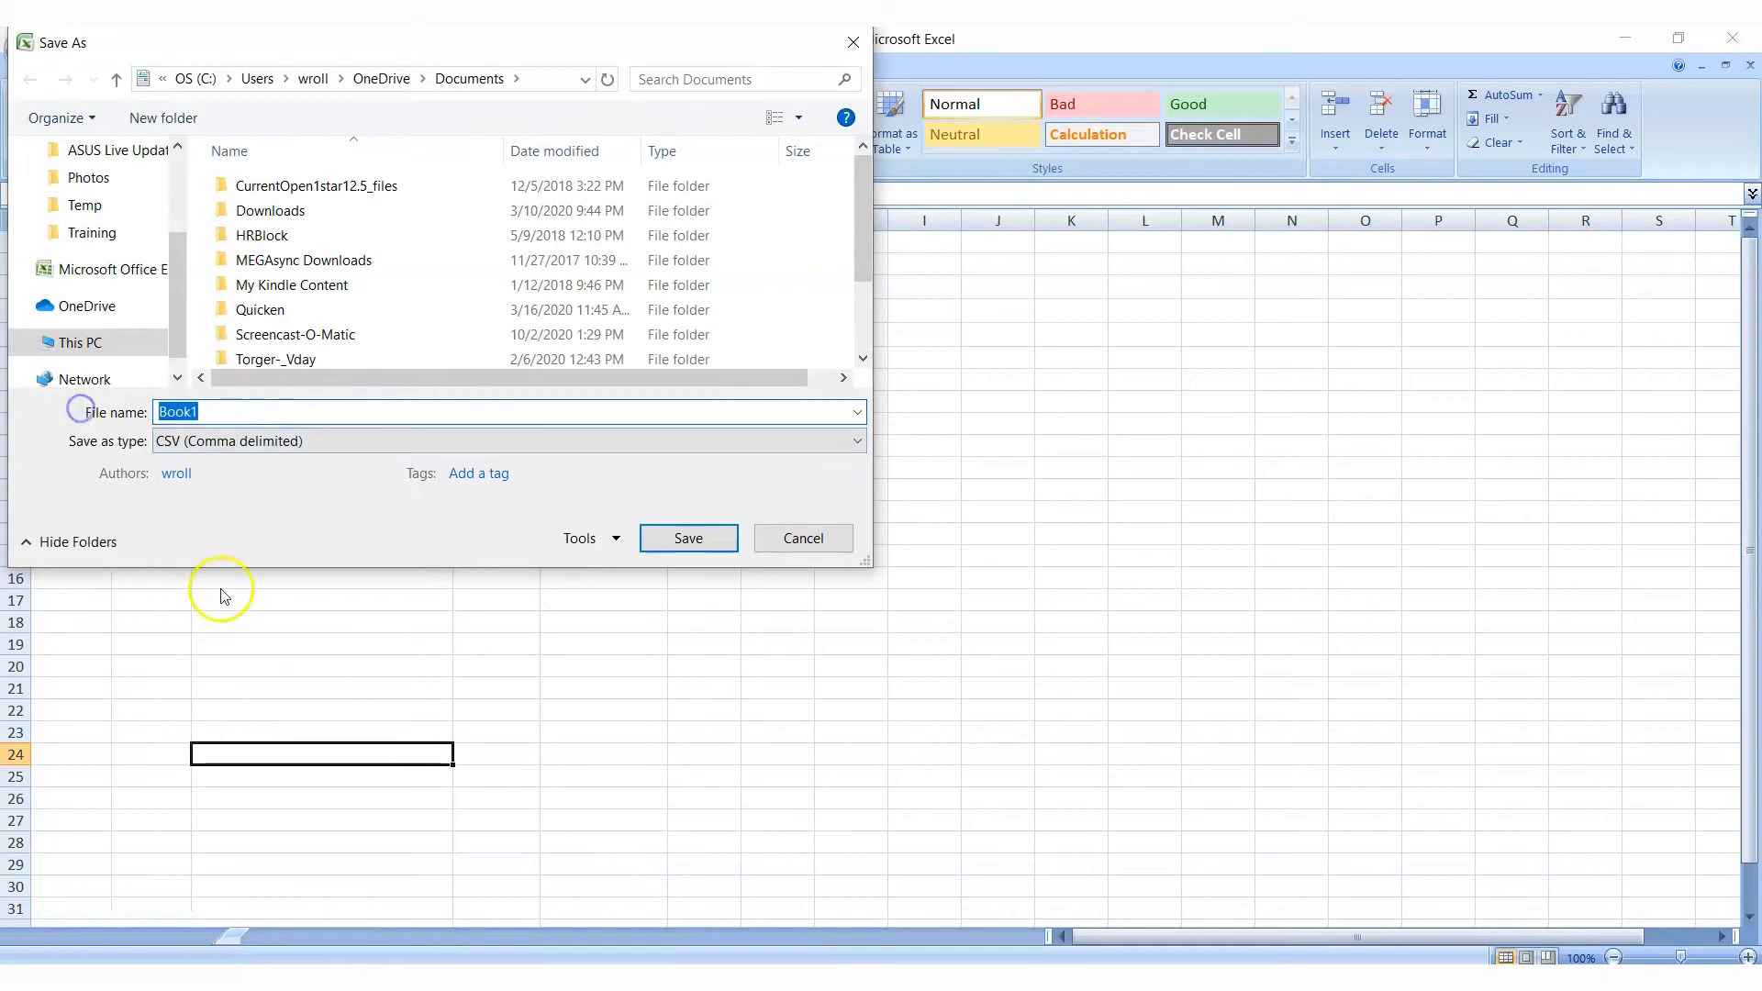
pyautogui.write('Cu')
pyautogui.press('BackSpace')
pyautogui.write('SA Customer Service')
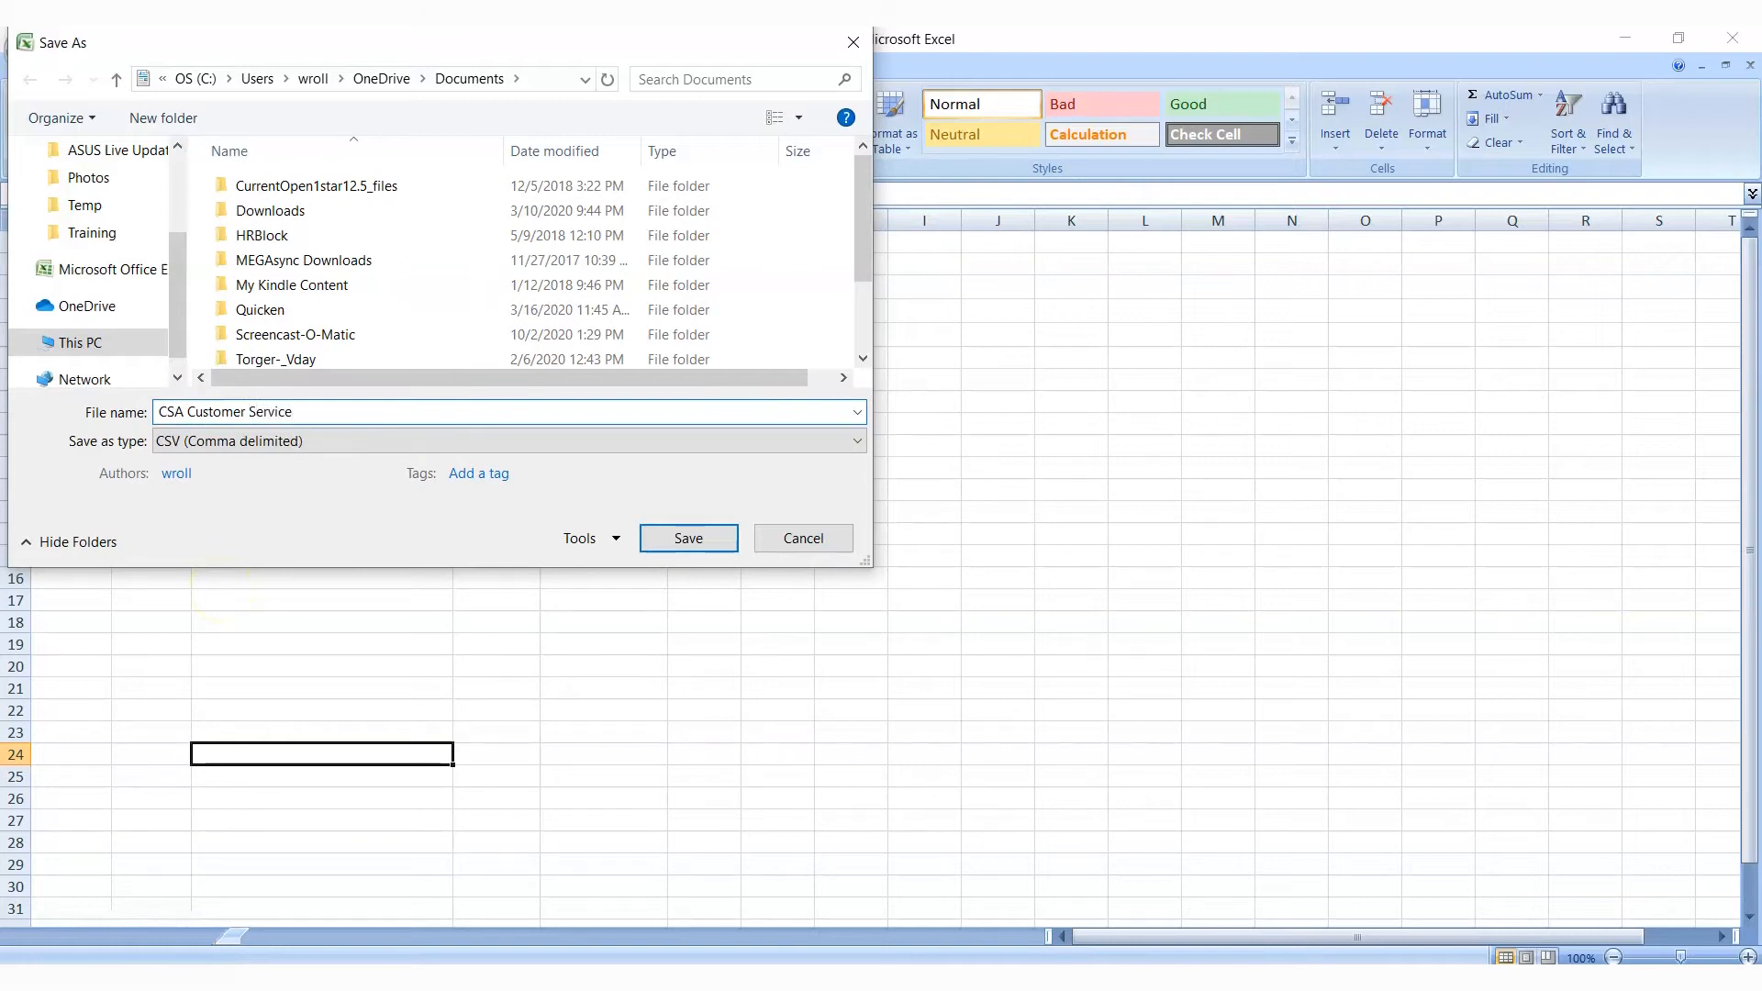
pyautogui.click(698, 538)
pyautogui.click(776, 579)
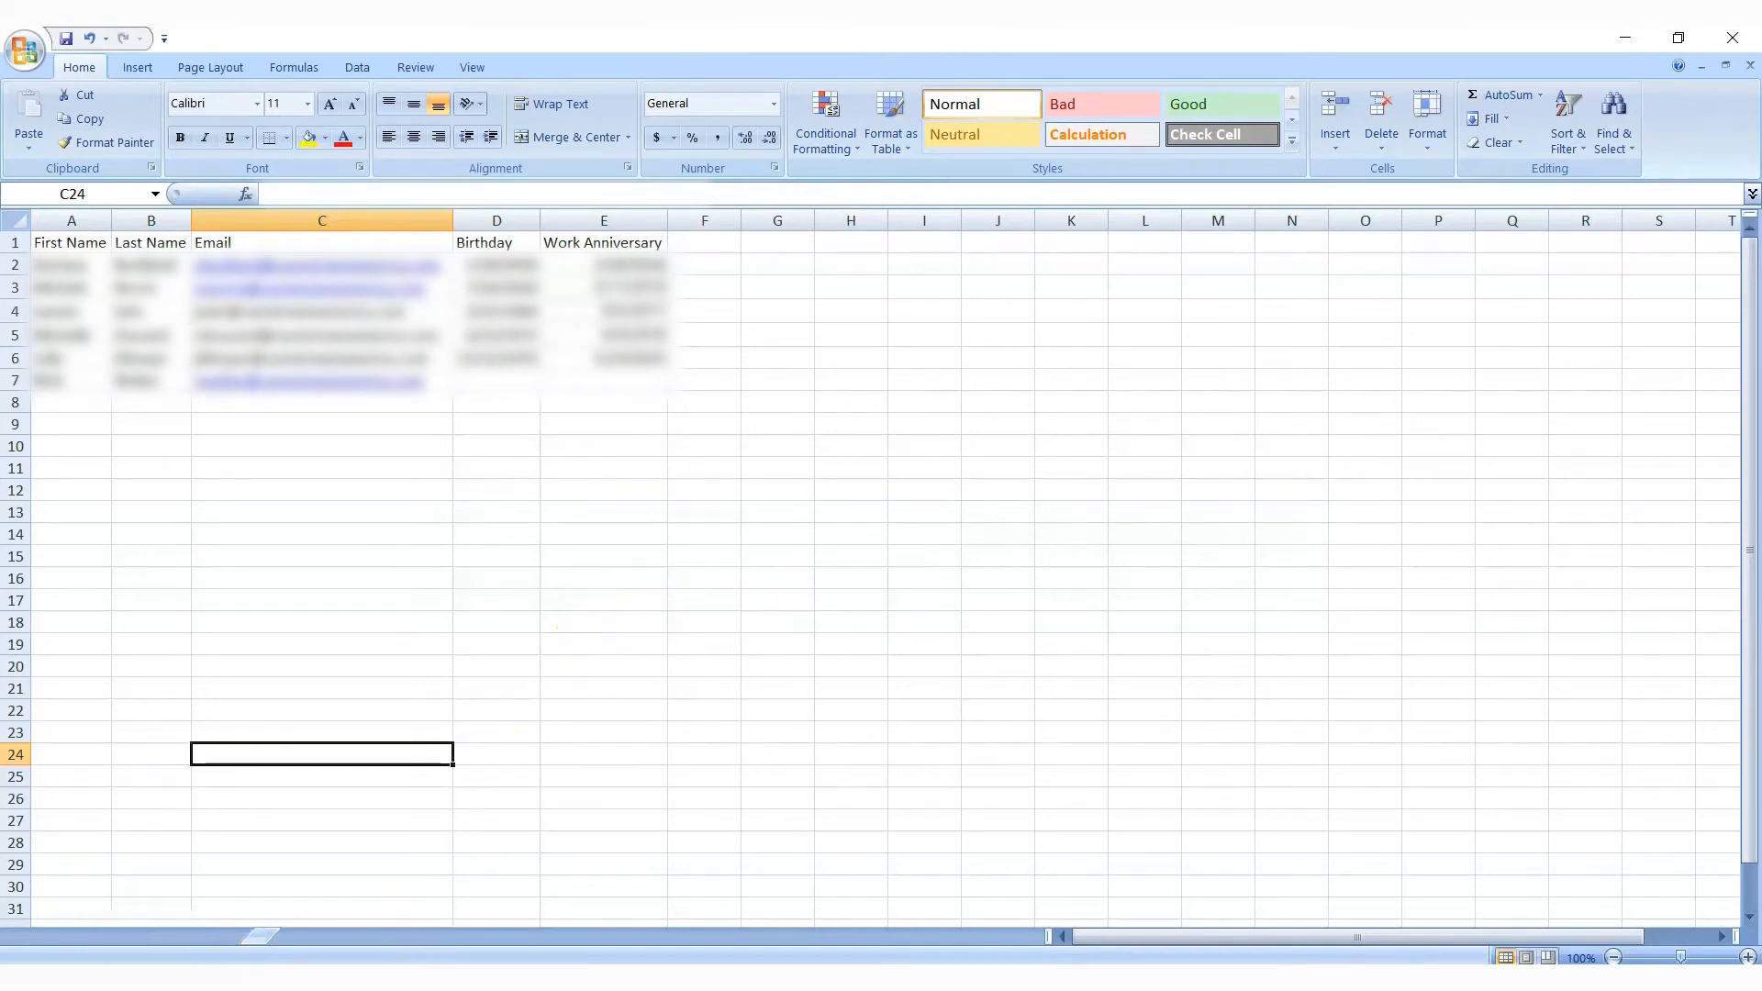
# Switch to Bronto and start a contact import from the contact management page.
pyautogui.click(429, 978)
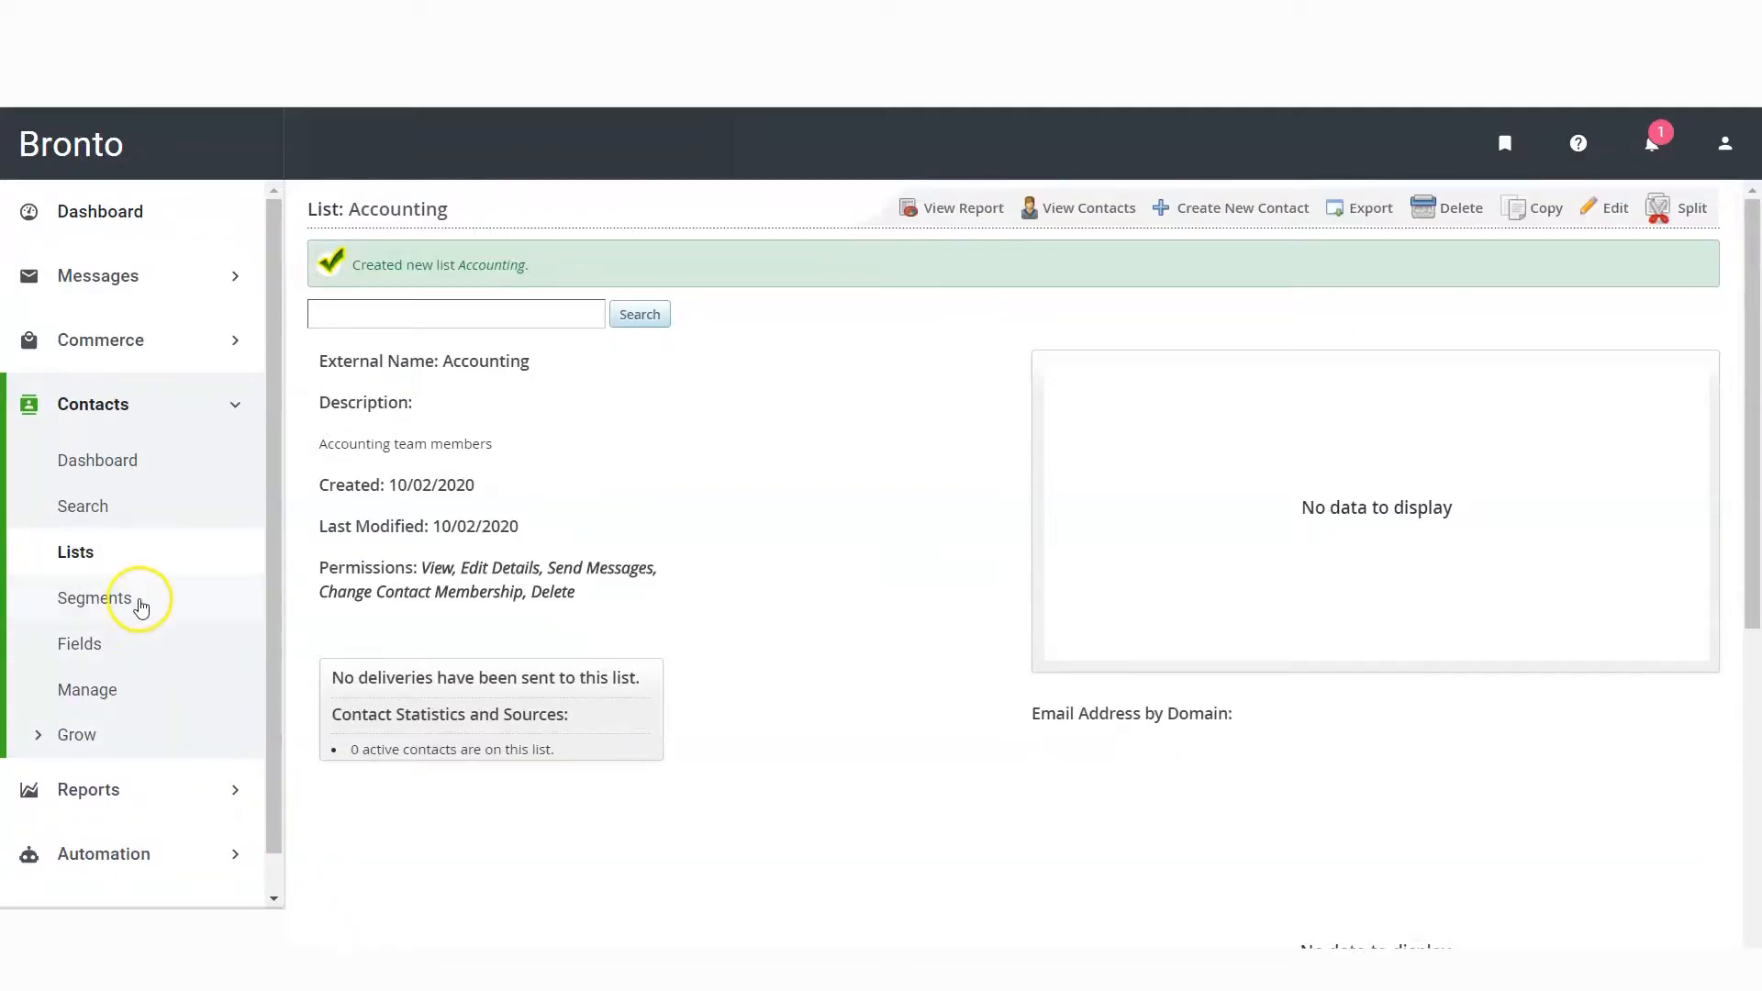
pyautogui.click(79, 690)
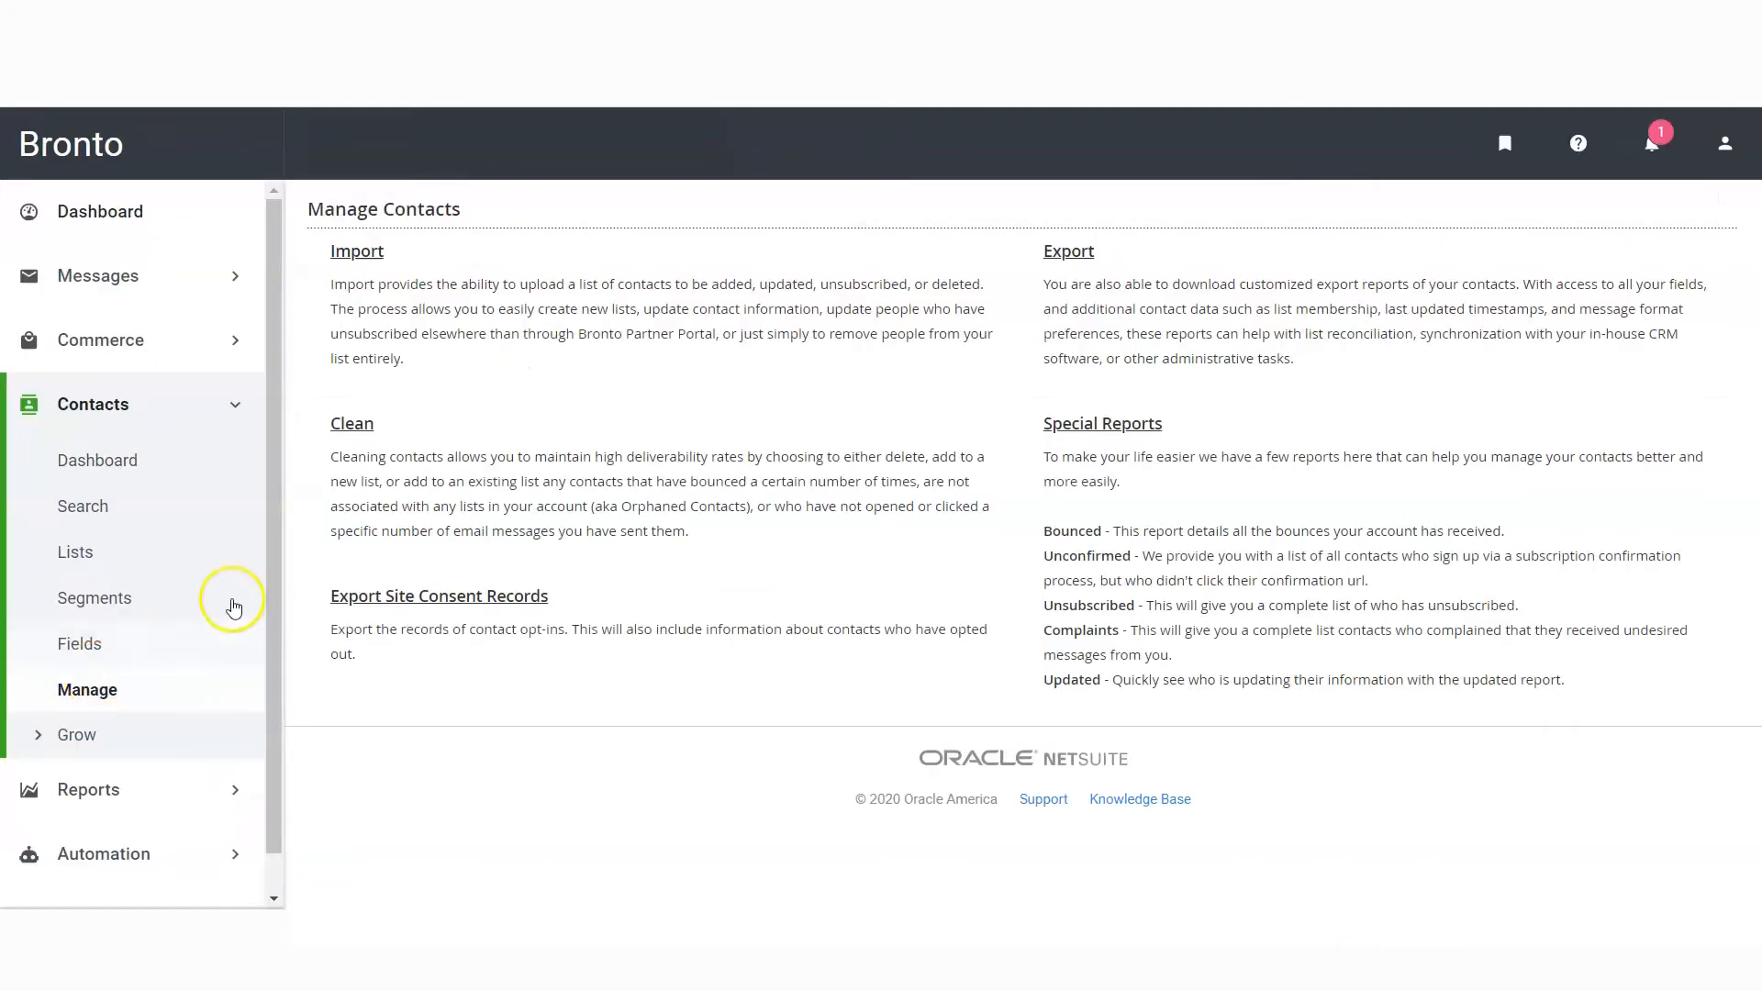
pyautogui.click(363, 253)
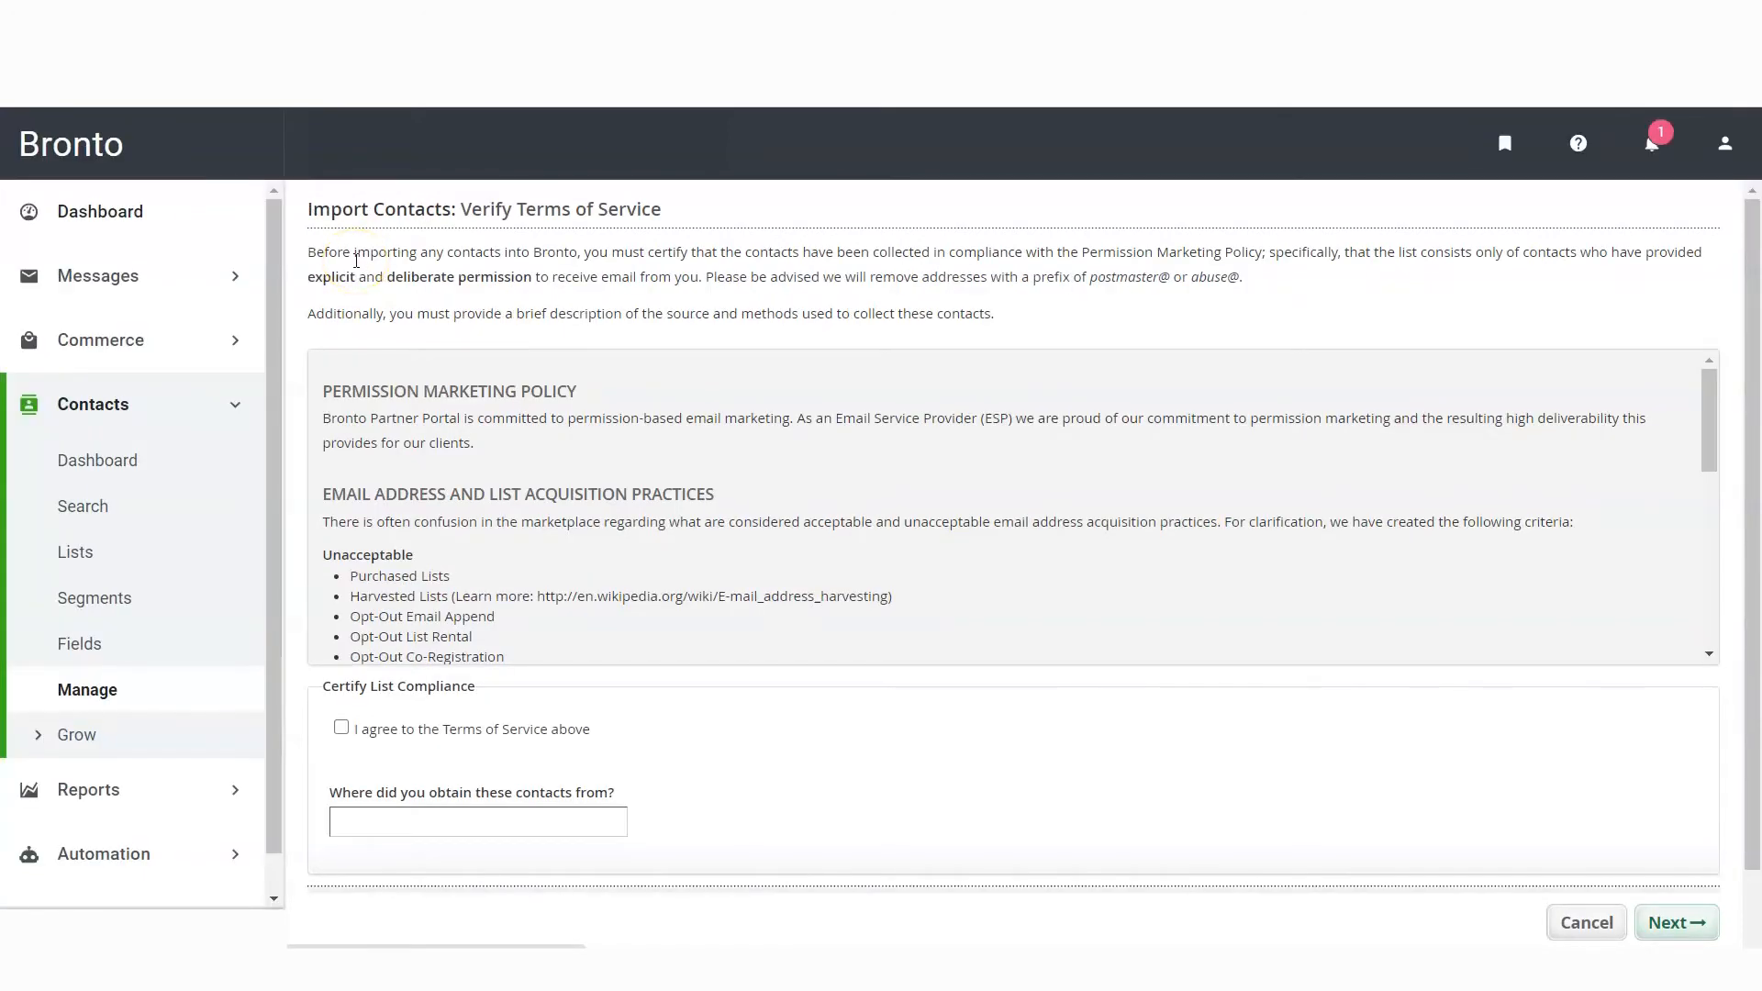
# Agree to the Terms of Service, enter "Employees from Licensee" as the contacts' source, and continue.
pyautogui.click(341, 727)
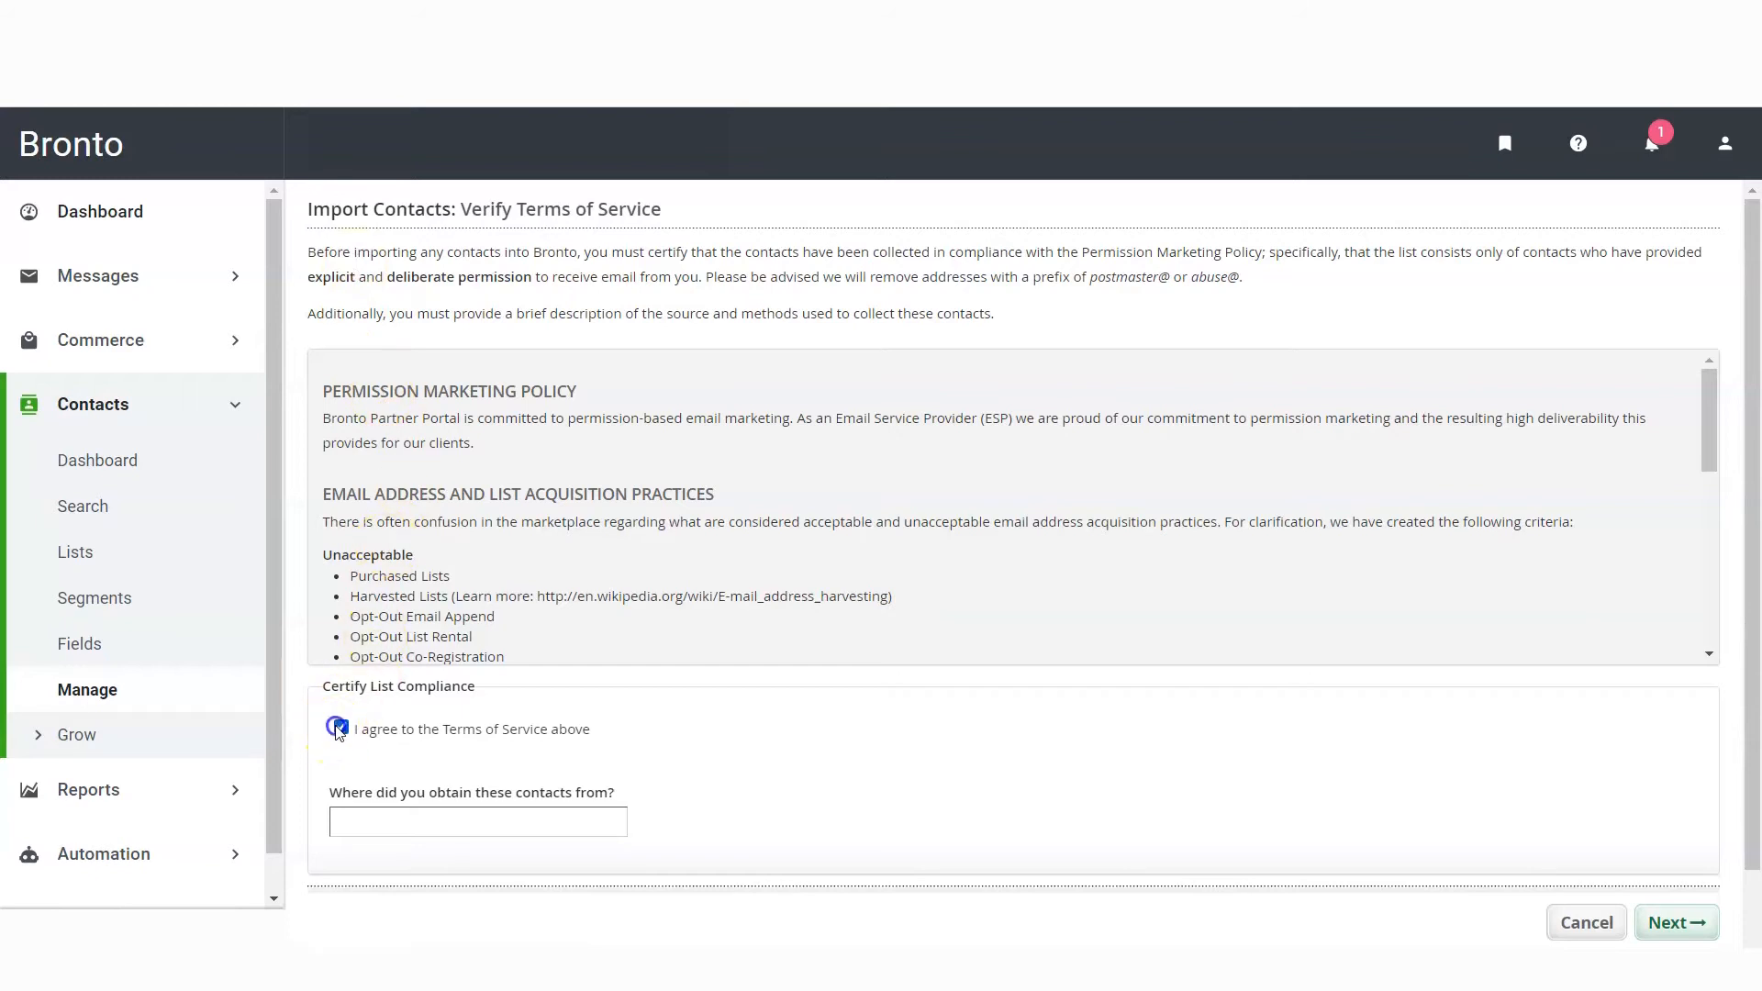
pyautogui.scroll(-1, 463, 705)
pyautogui.click(449, 723)
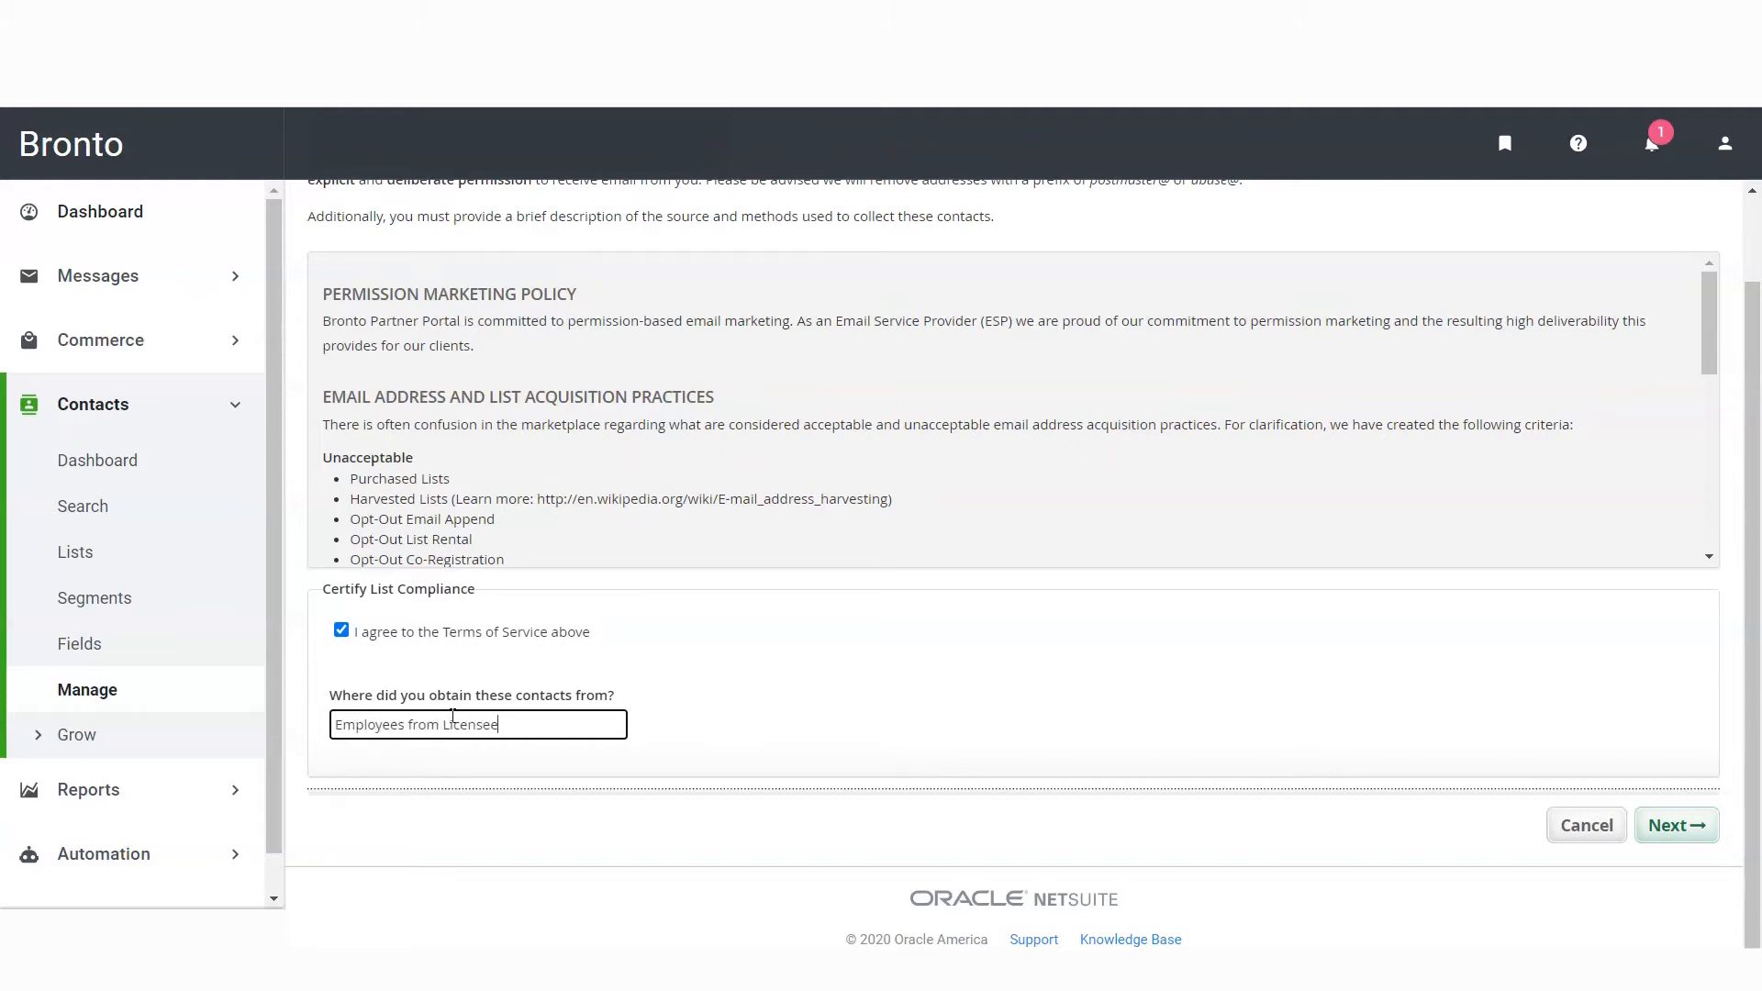
pyautogui.click(1685, 825)
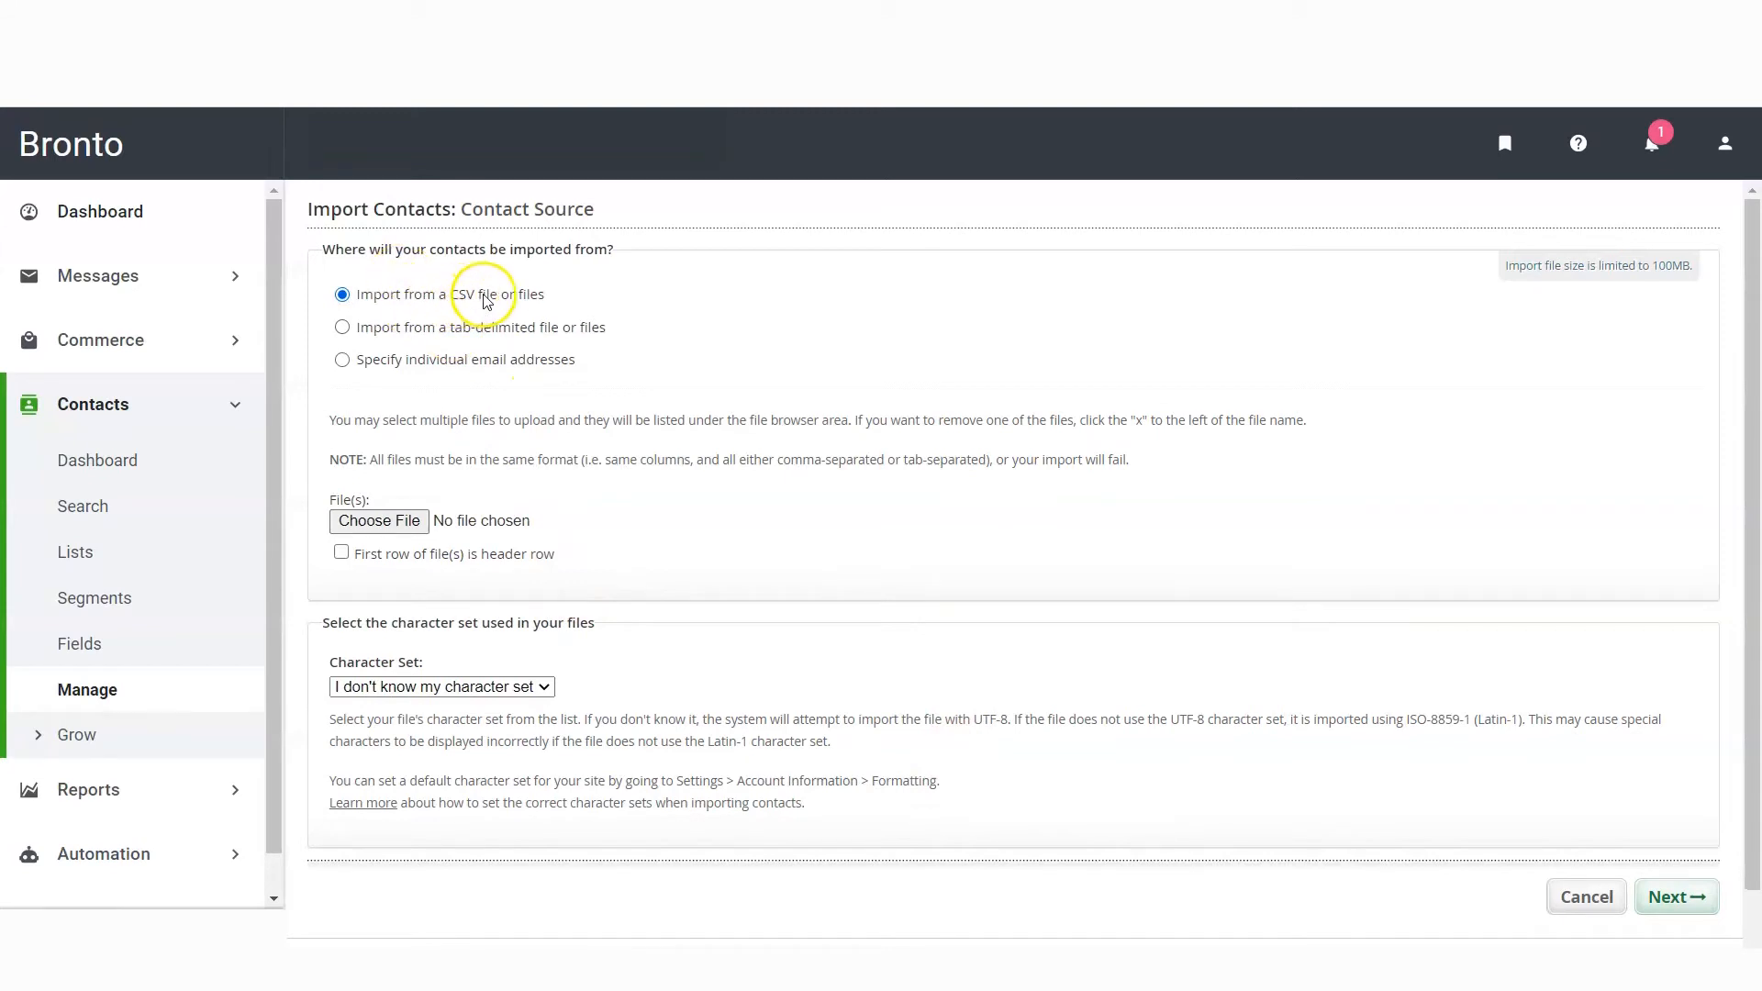
# Upload CSA Customer Service.csv from the Documents folder, mark its first row as the header row, and continue.
pyautogui.click(391, 521)
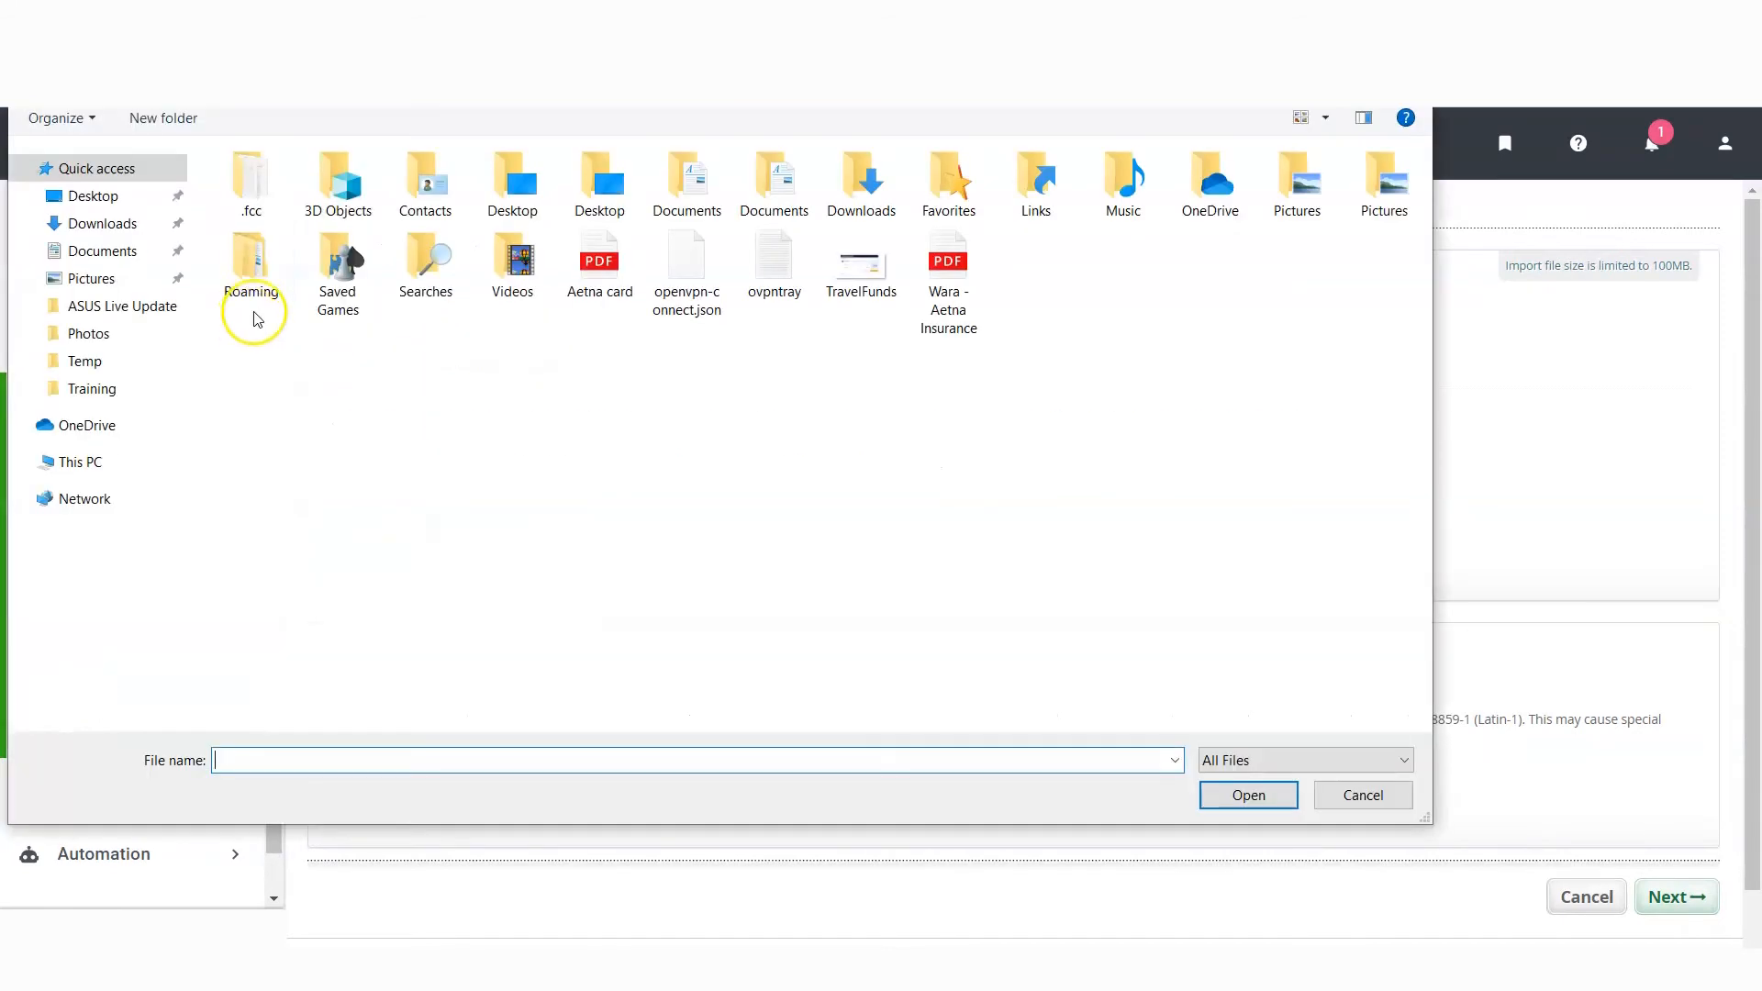
pyautogui.click(99, 254)
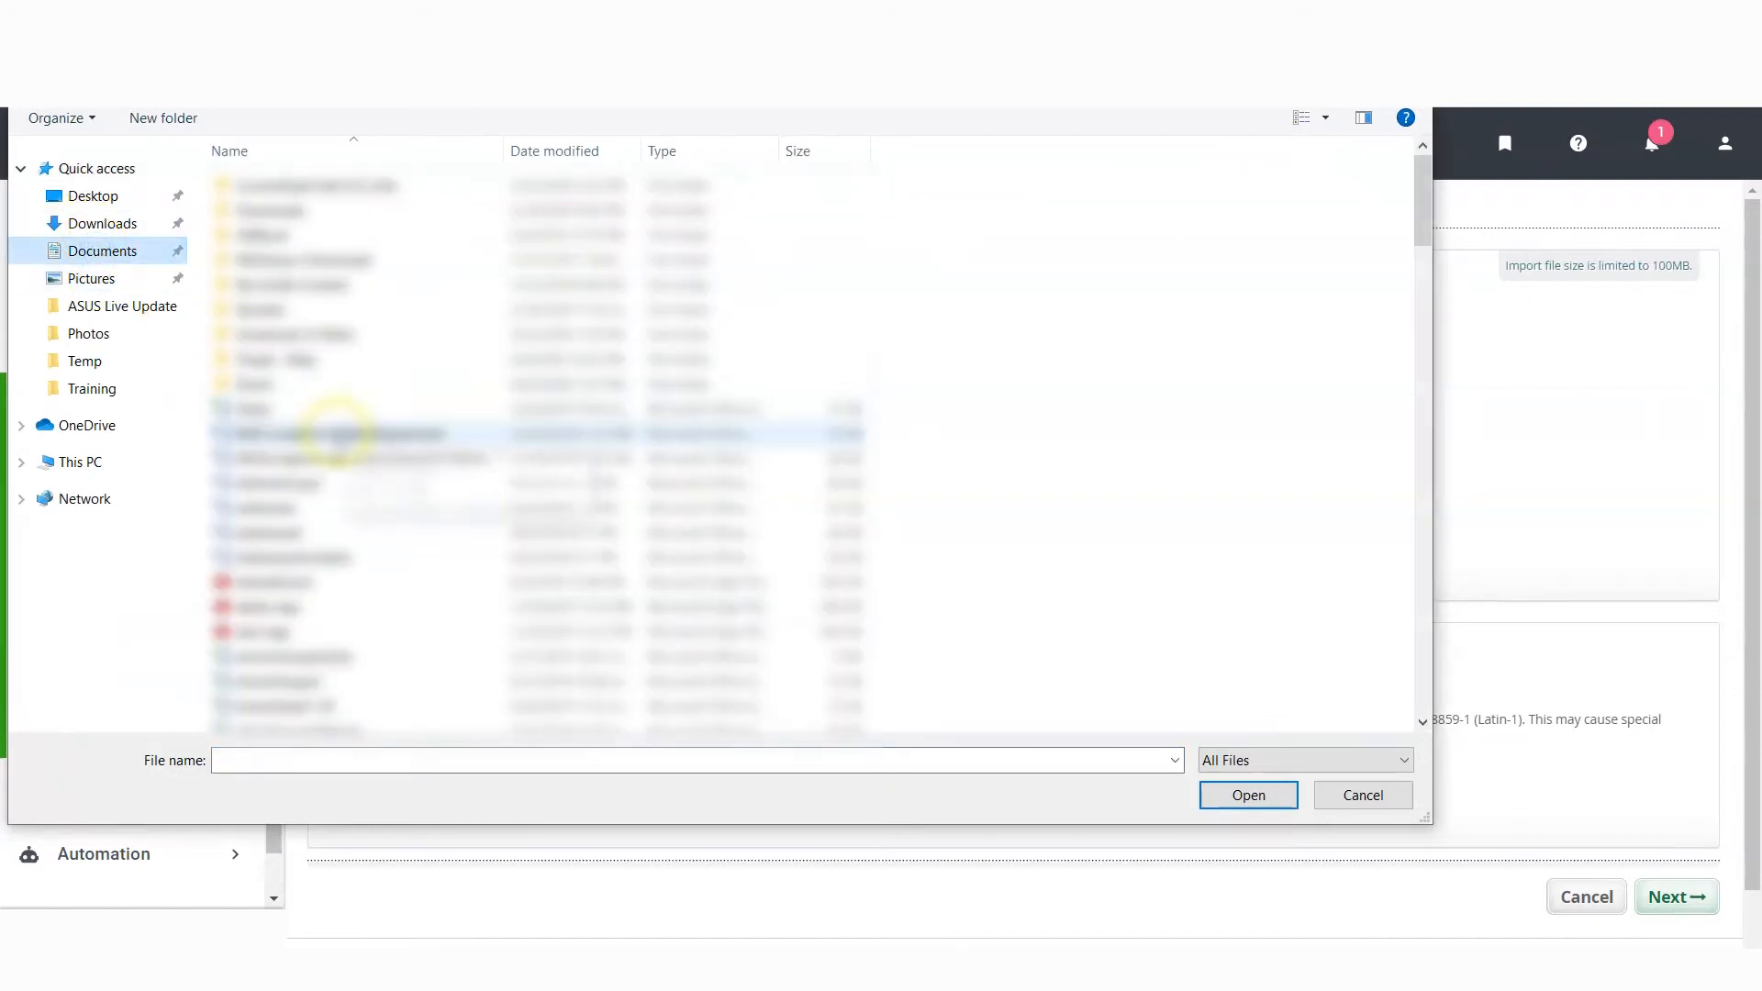
pyautogui.scroll(-7, 337, 444)
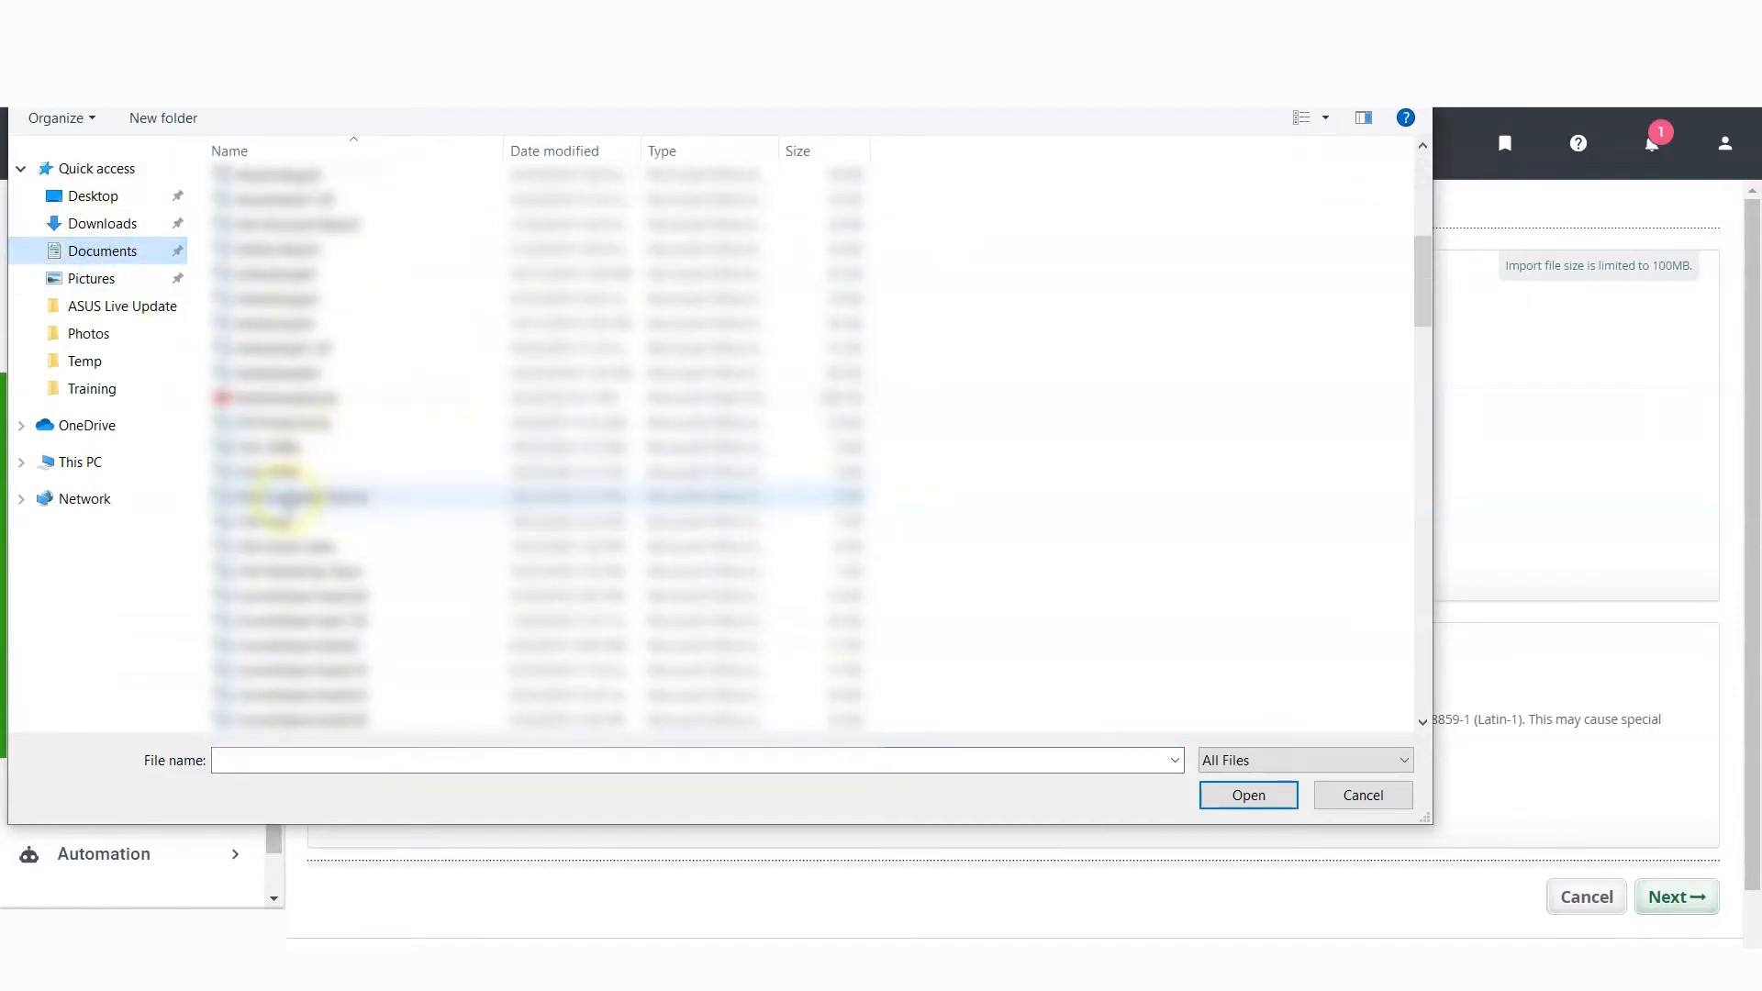
pyautogui.click(303, 496)
pyautogui.doubleClick(302, 496)
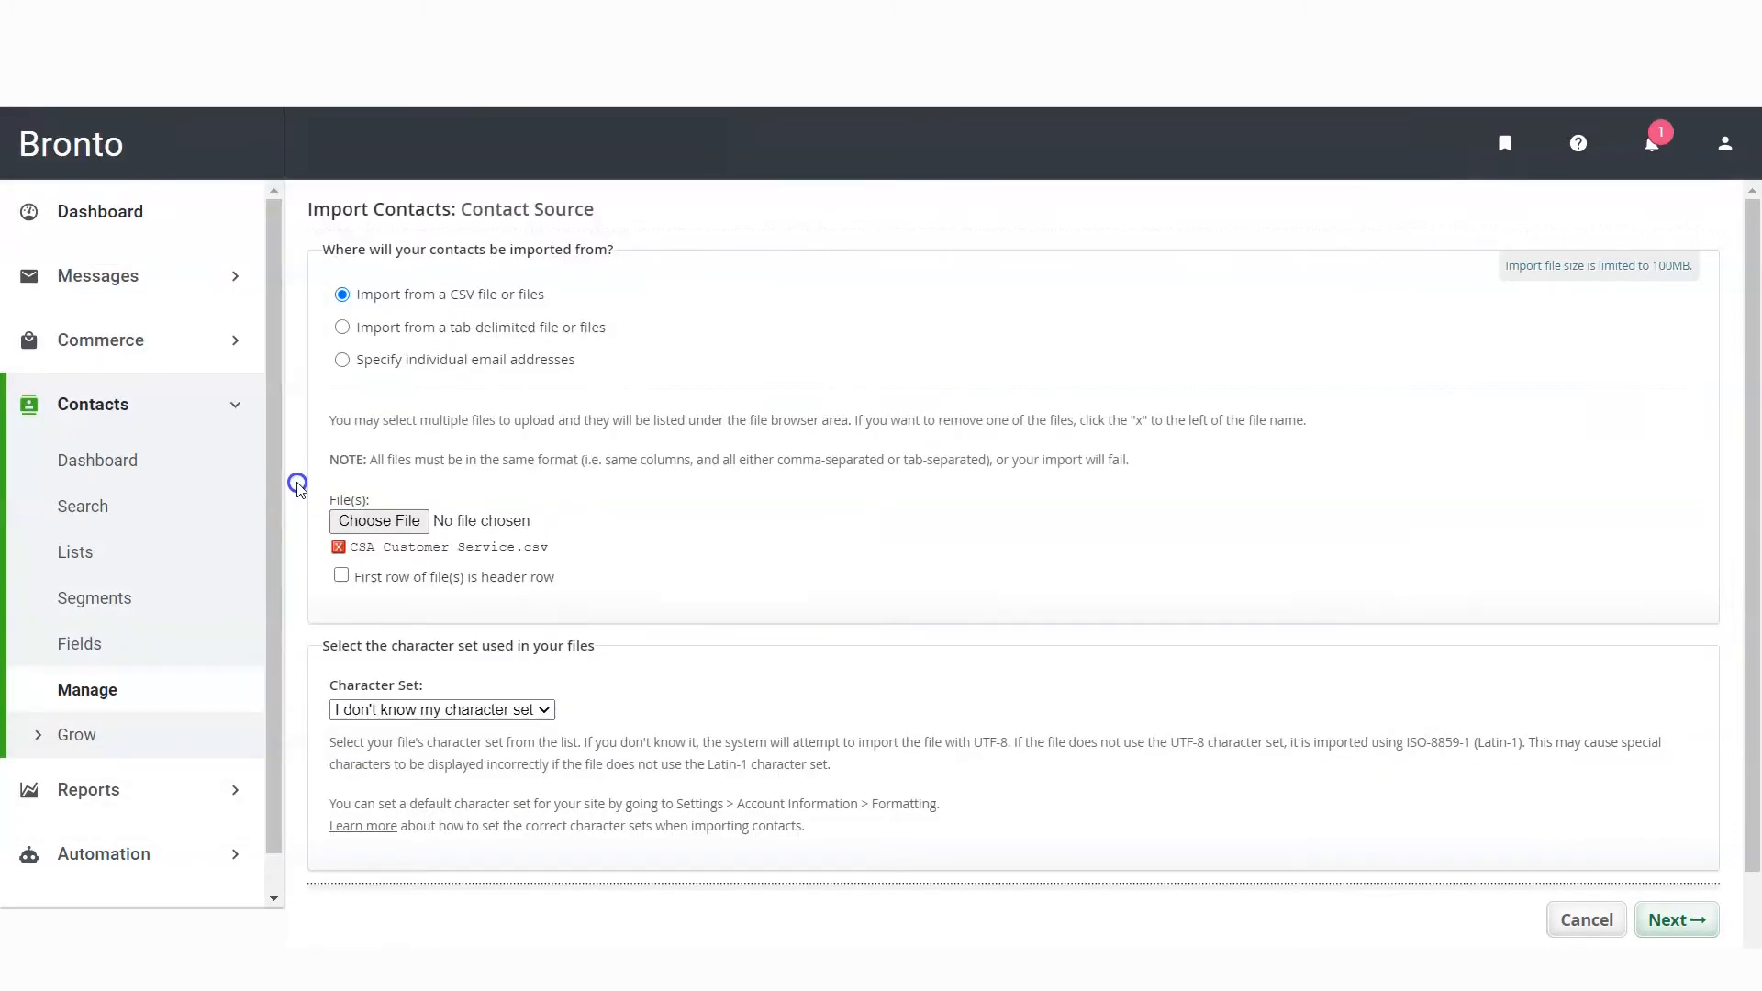
pyautogui.click(358, 577)
pyautogui.scroll(-2, 676, 582)
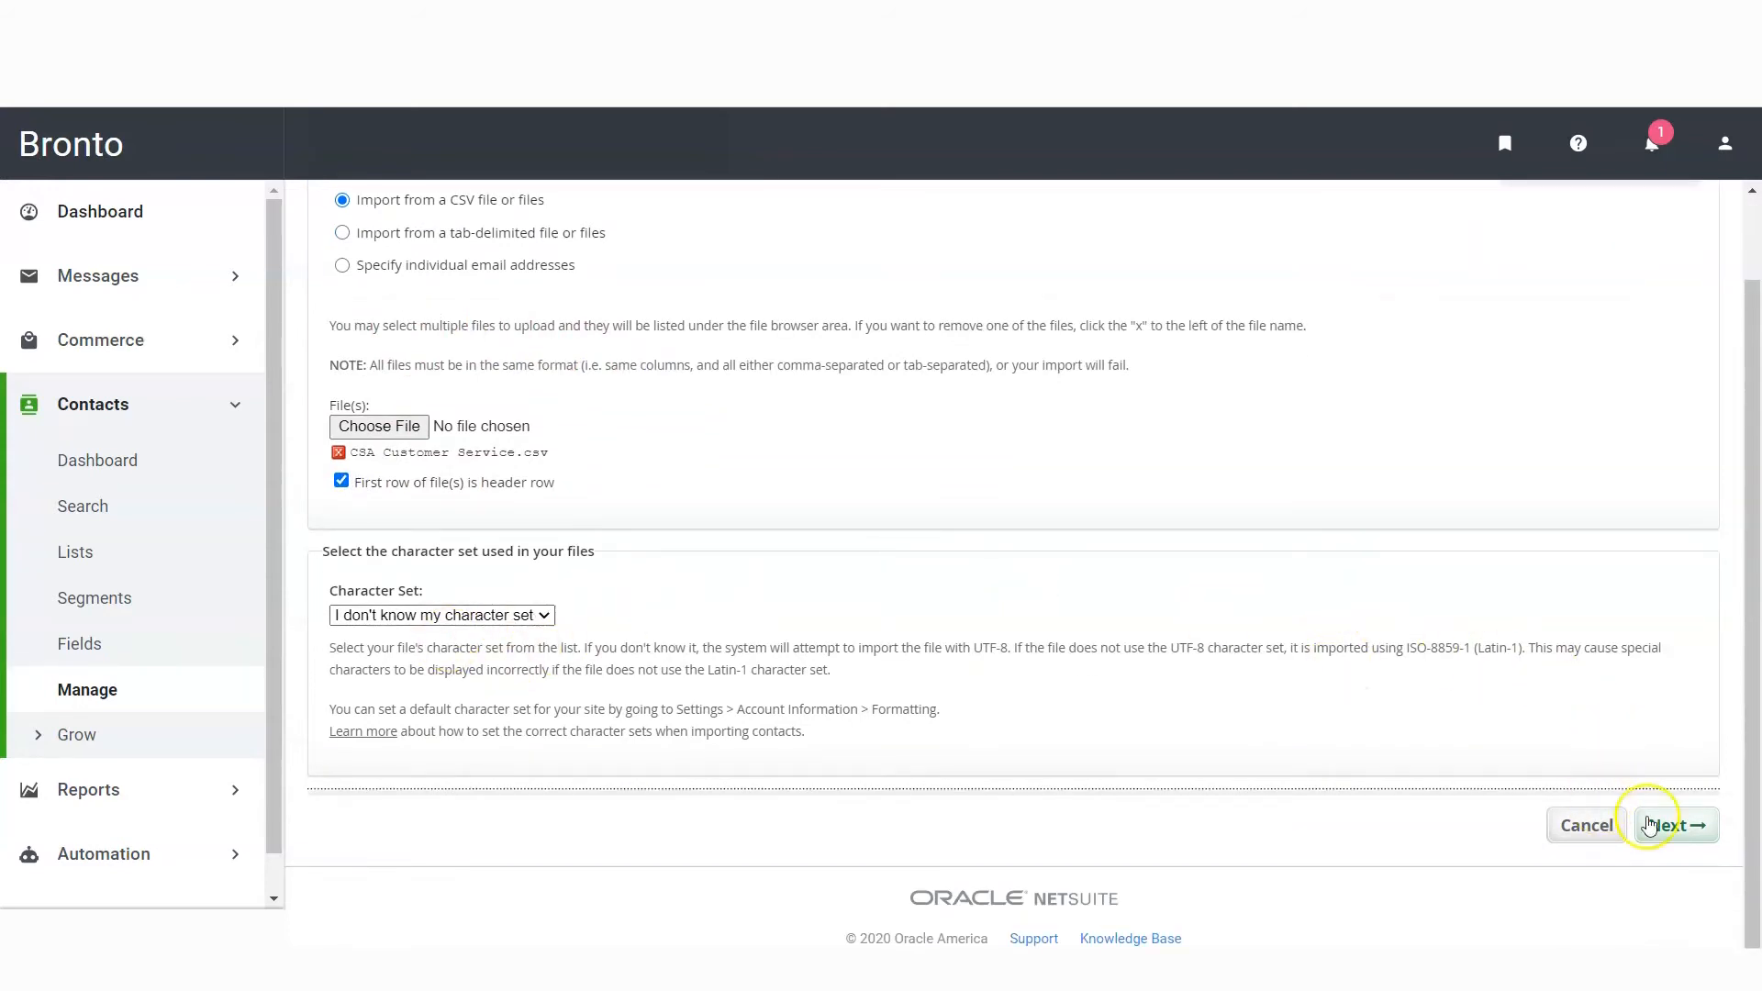
pyautogui.click(1674, 830)
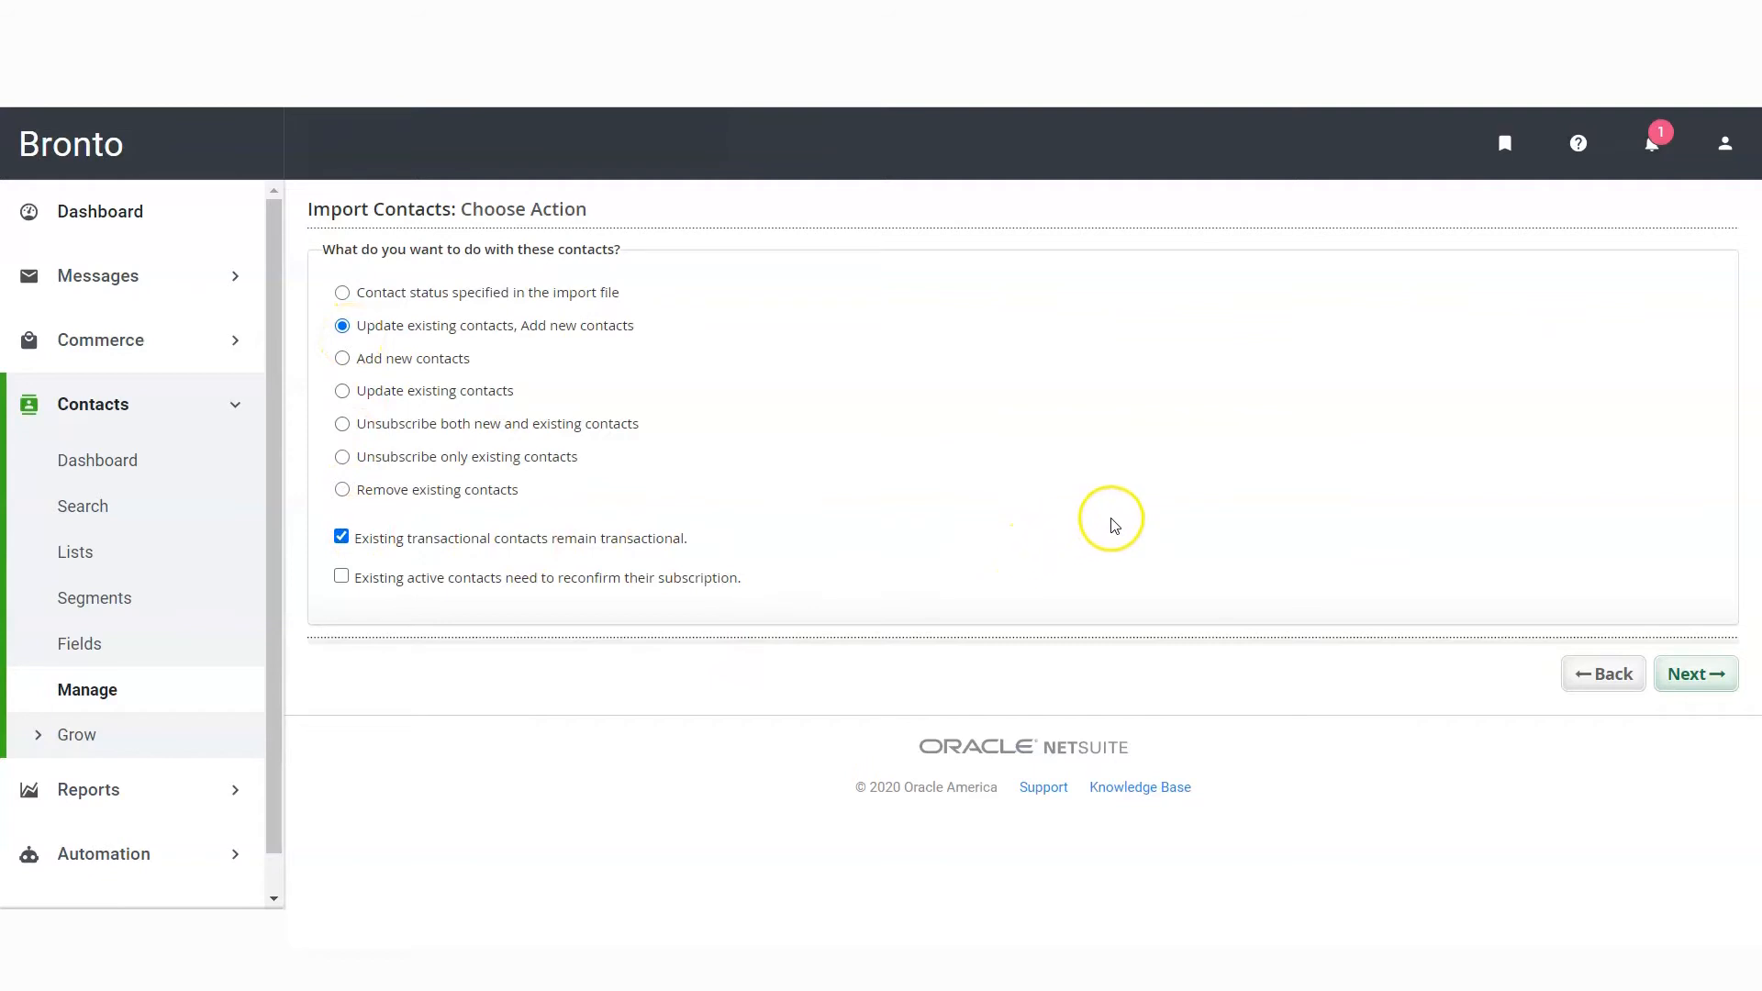
# Accept updating existing contacts and adding new ones, without informing new contacts or messaging updated ones.
pyautogui.click(1692, 680)
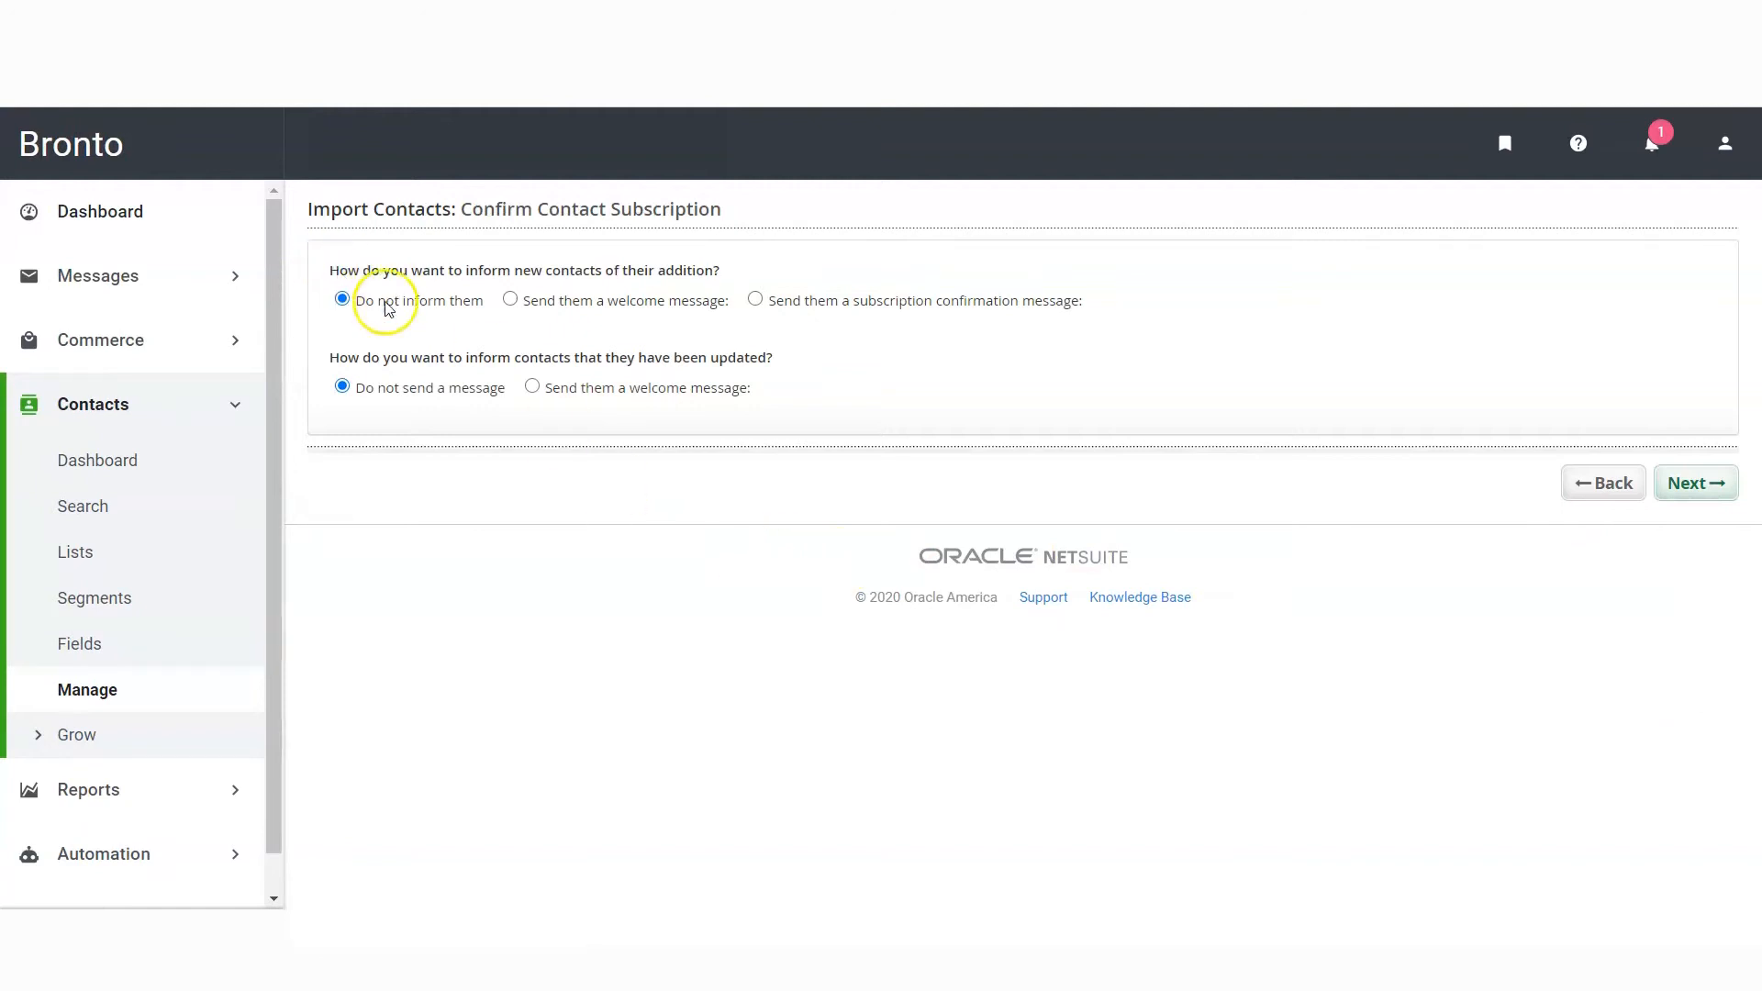
pyautogui.click(1676, 489)
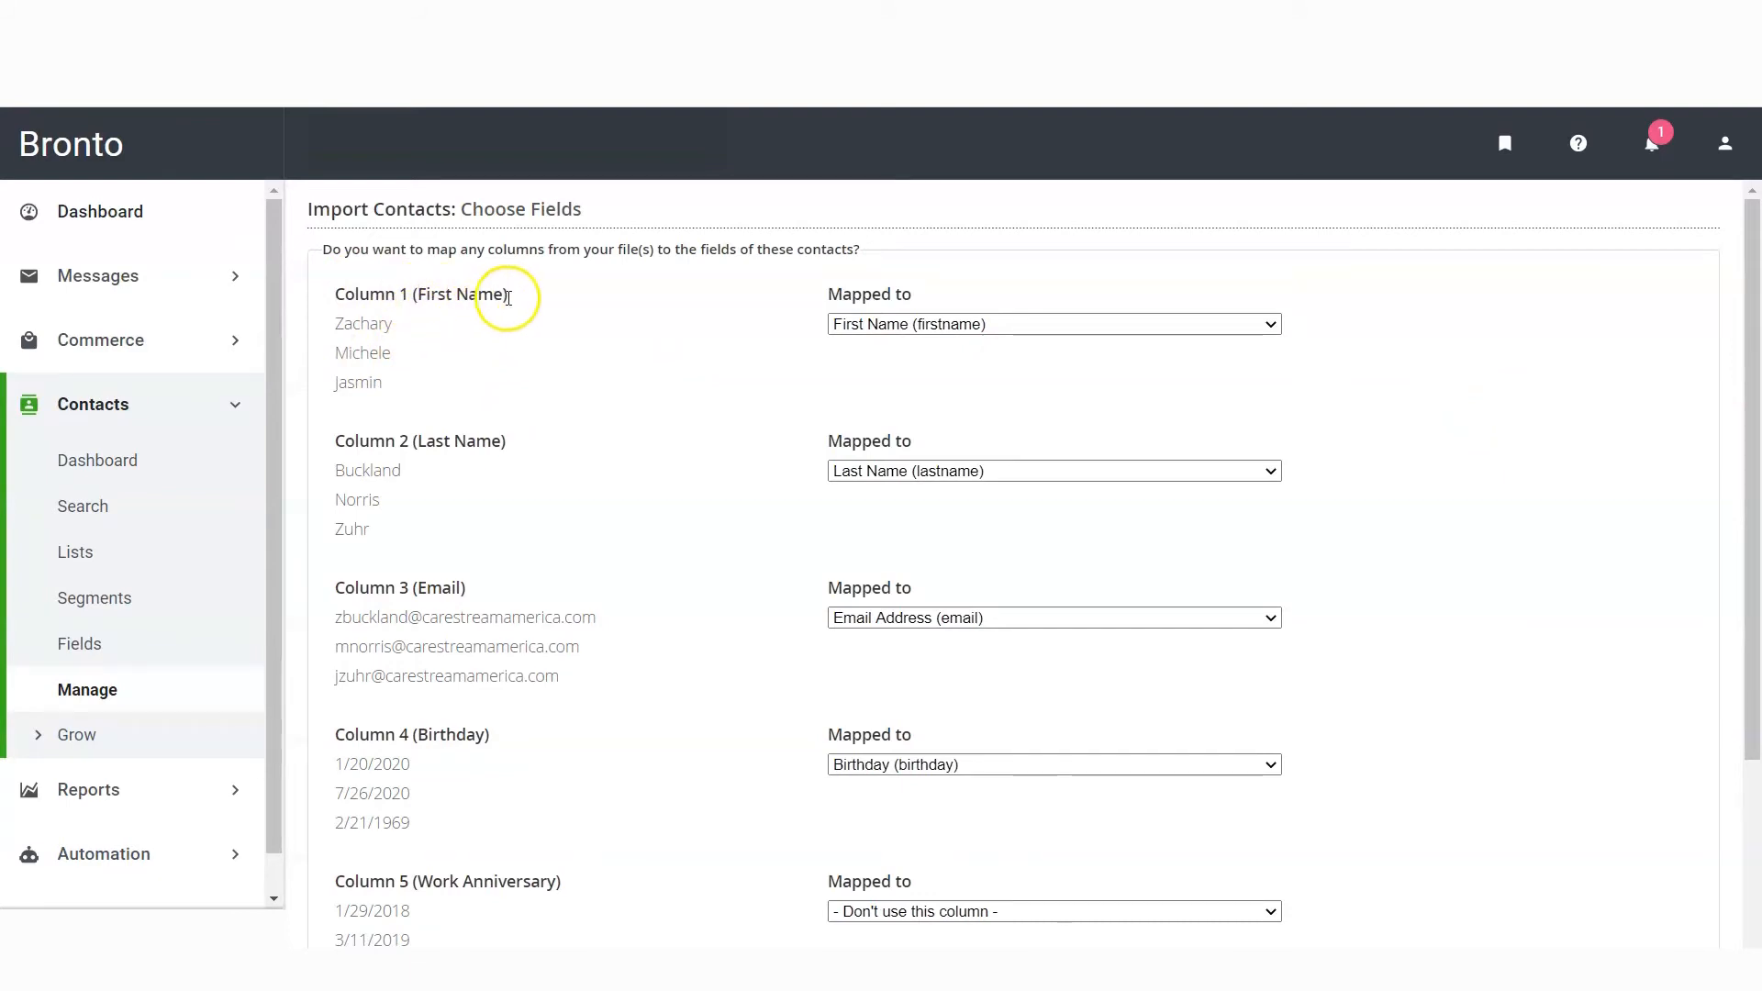
# Map the Work Anniversary column to the Hire date (hire_date) field and continue to the list membership choice.
pyautogui.scroll(-2, 657, 404)
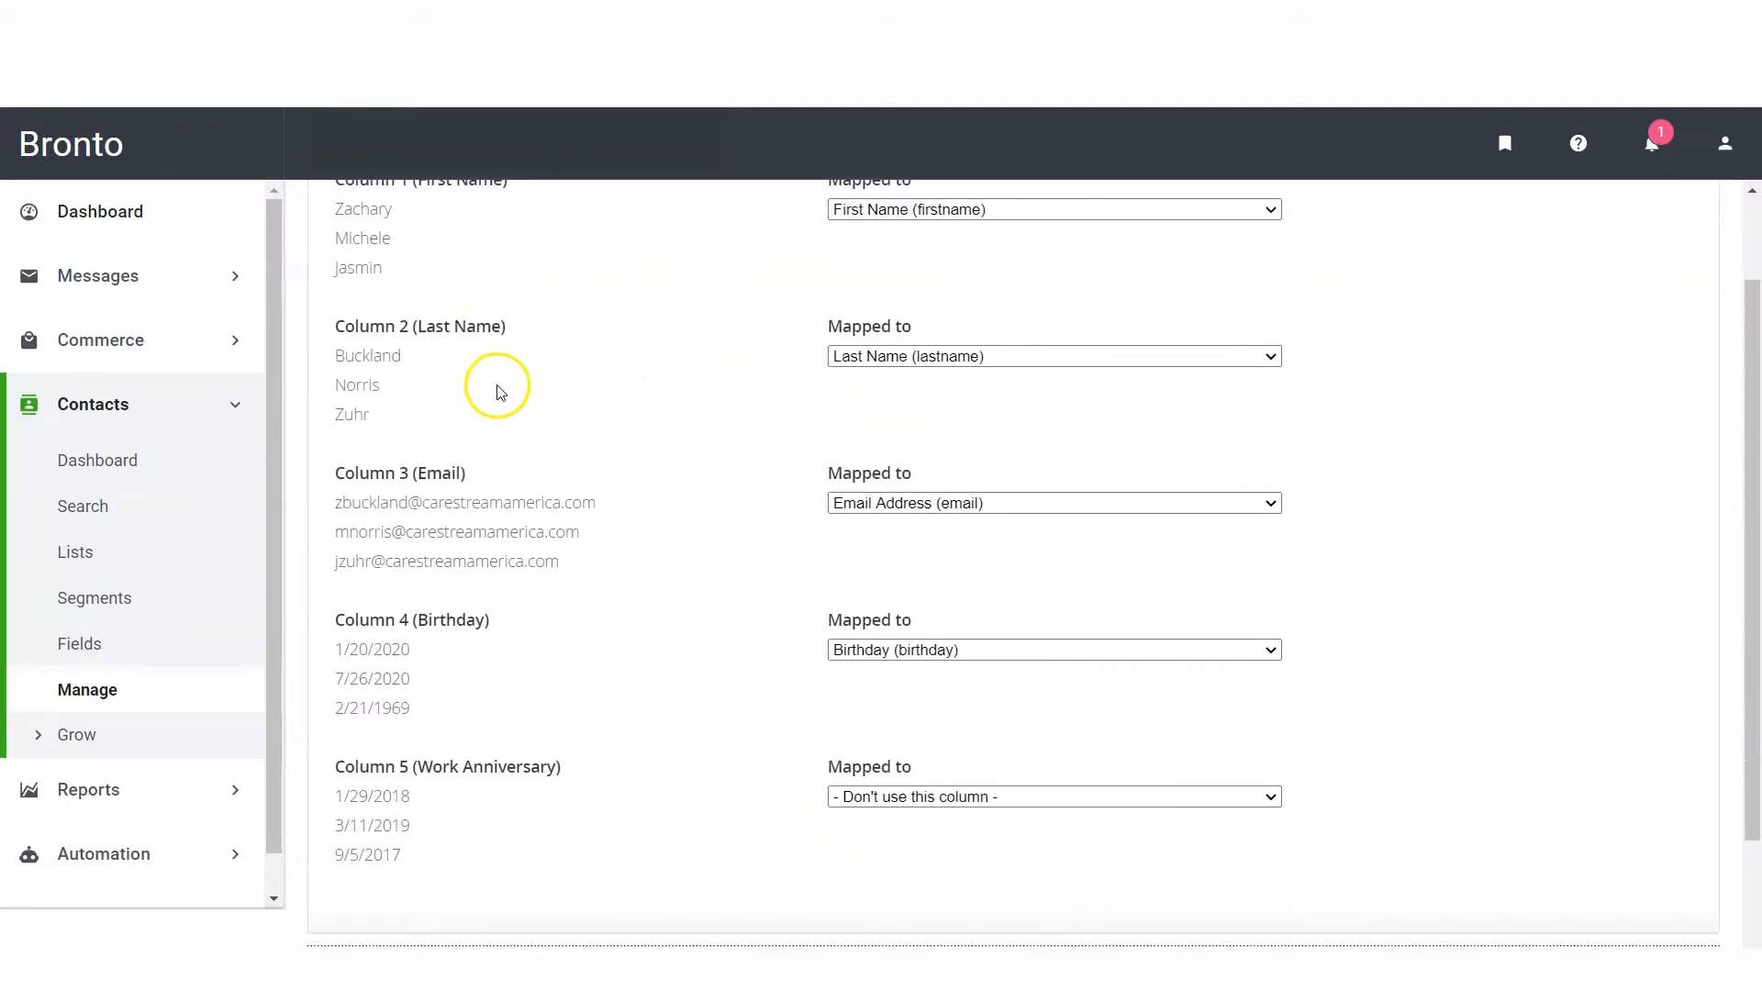
pyautogui.scroll(-2, 649, 395)
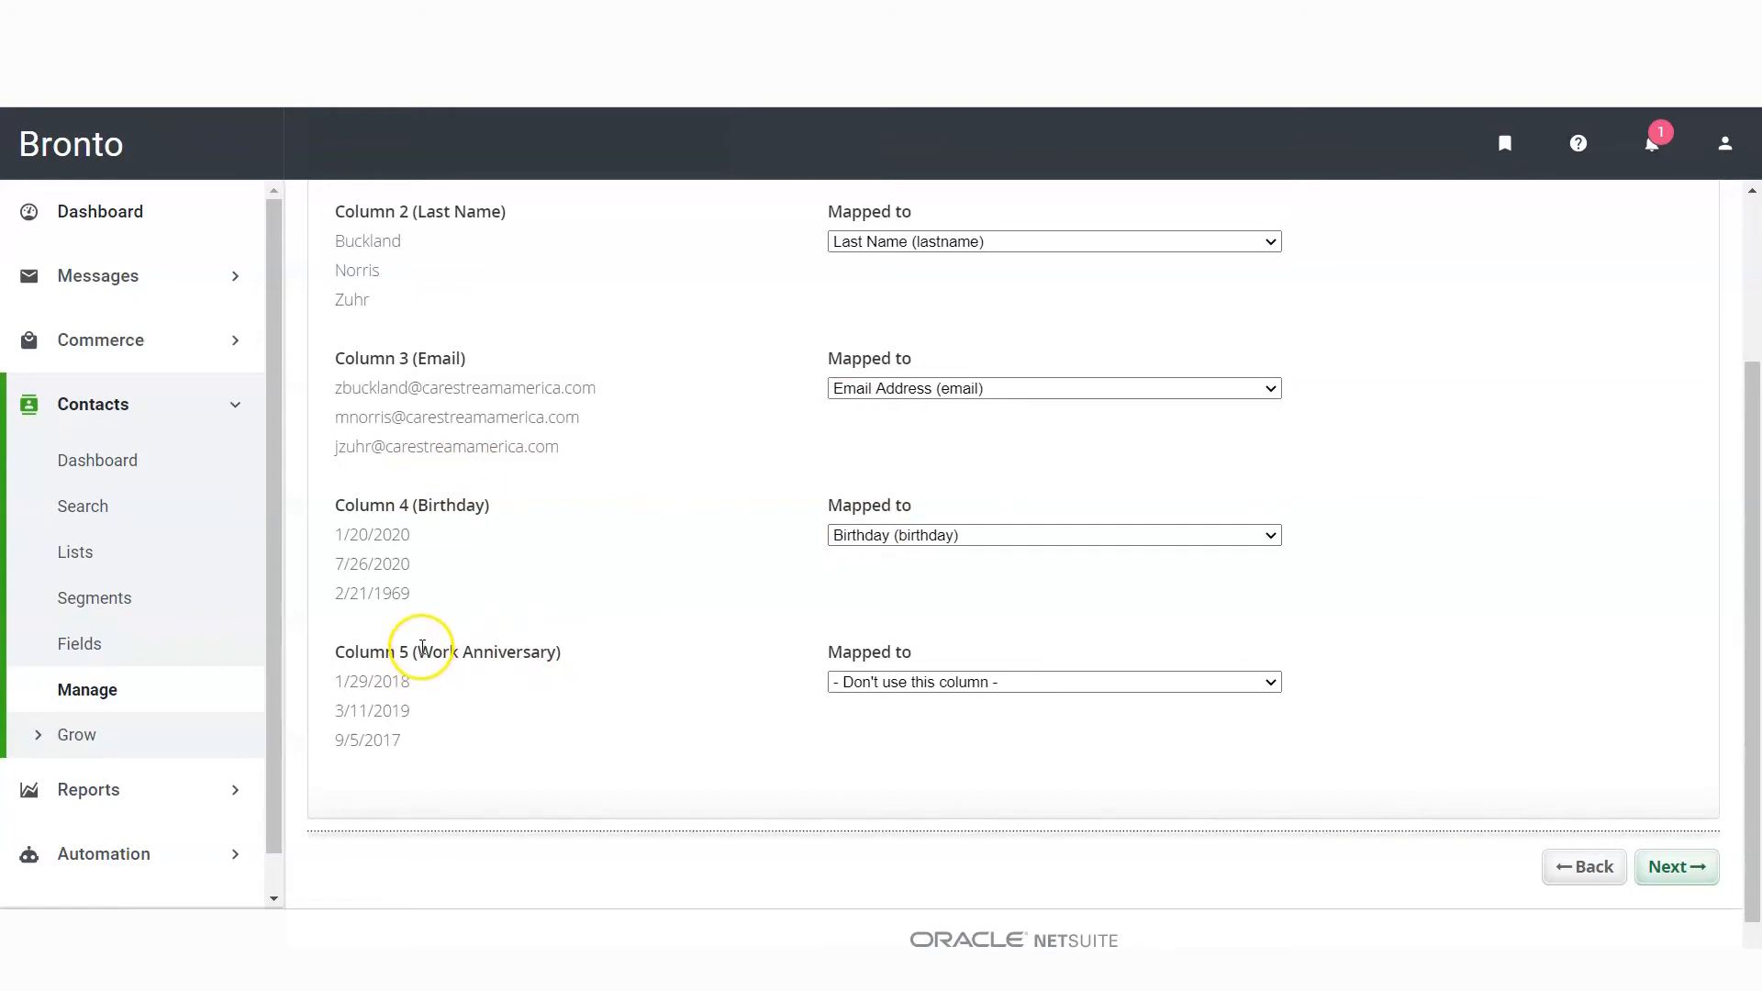
pyautogui.moveTo(416, 652); pyautogui.dragTo(563, 679)
pyautogui.click(569, 652)
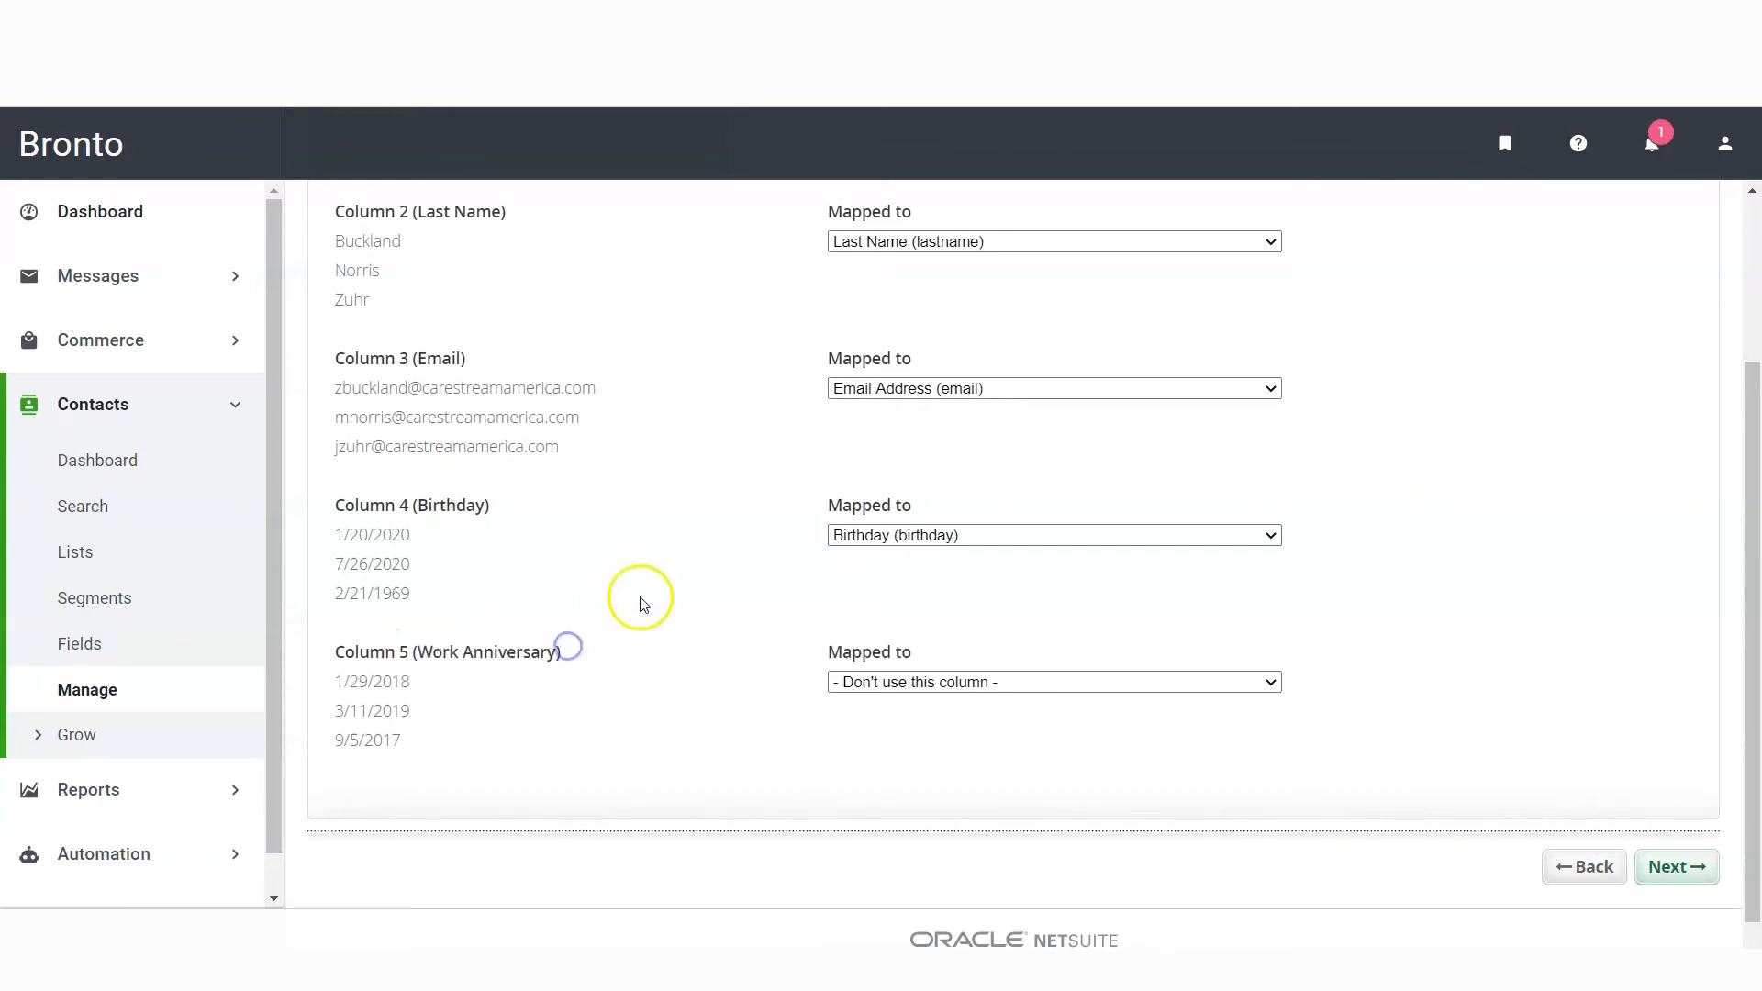
pyautogui.click(925, 681)
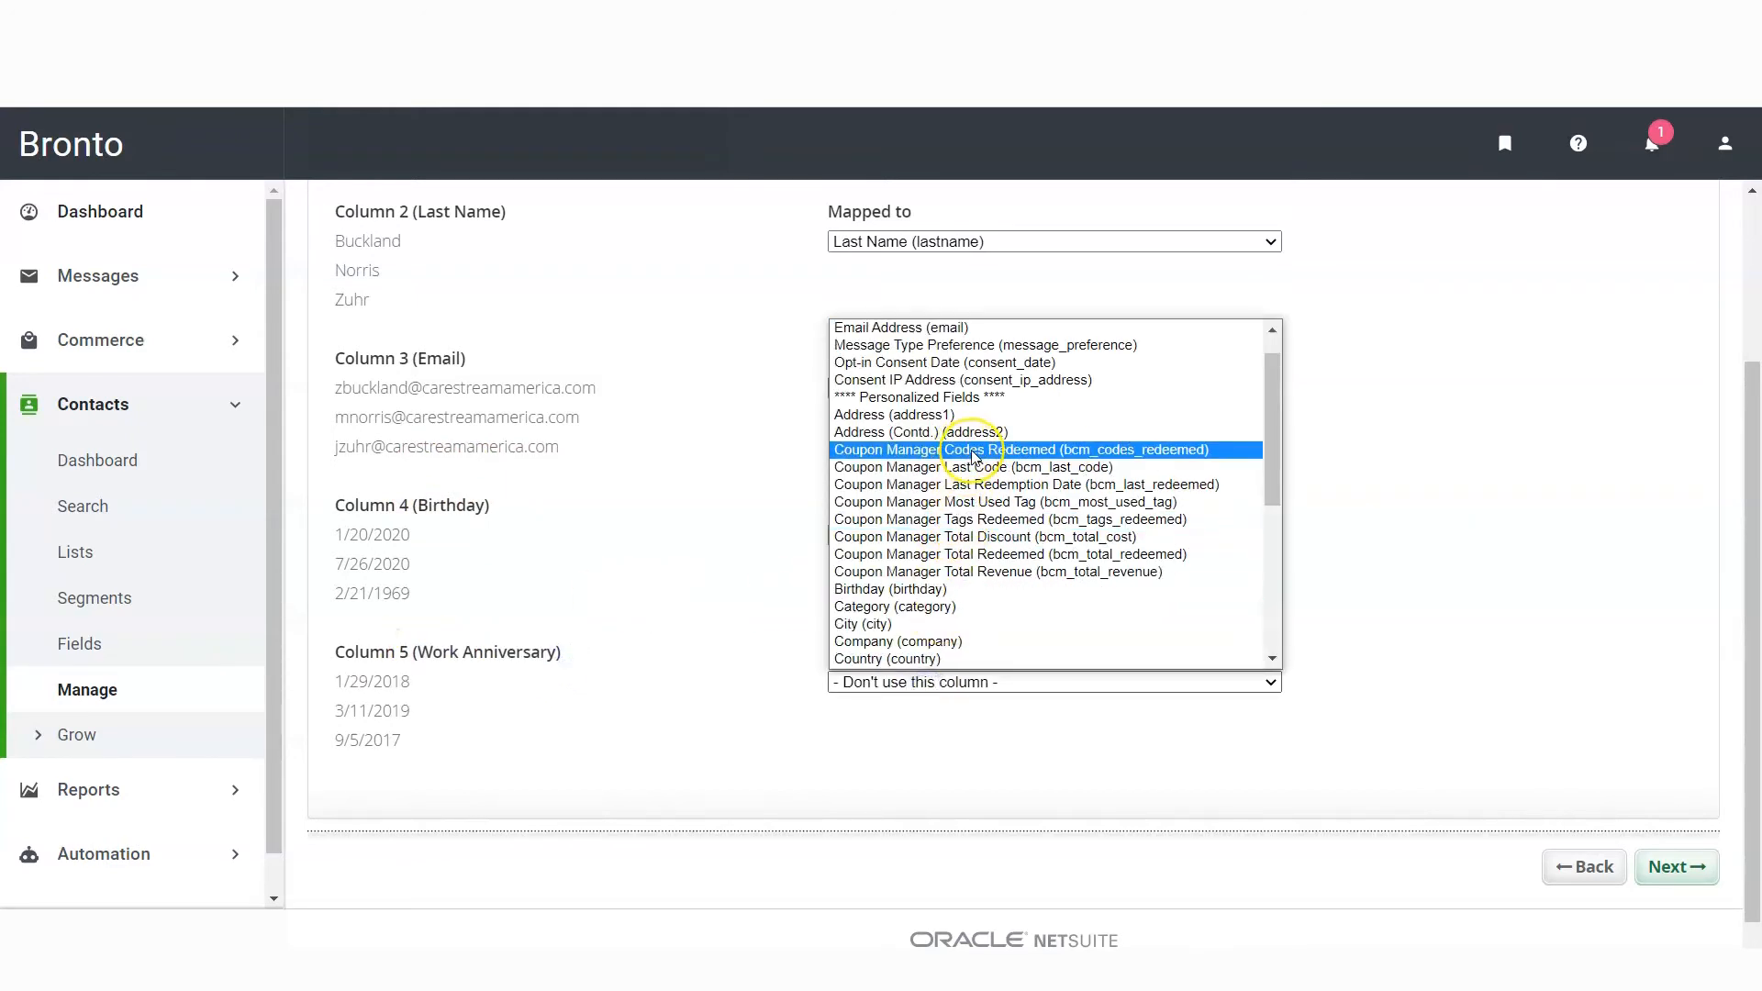
pyautogui.scroll(-5, 975, 456)
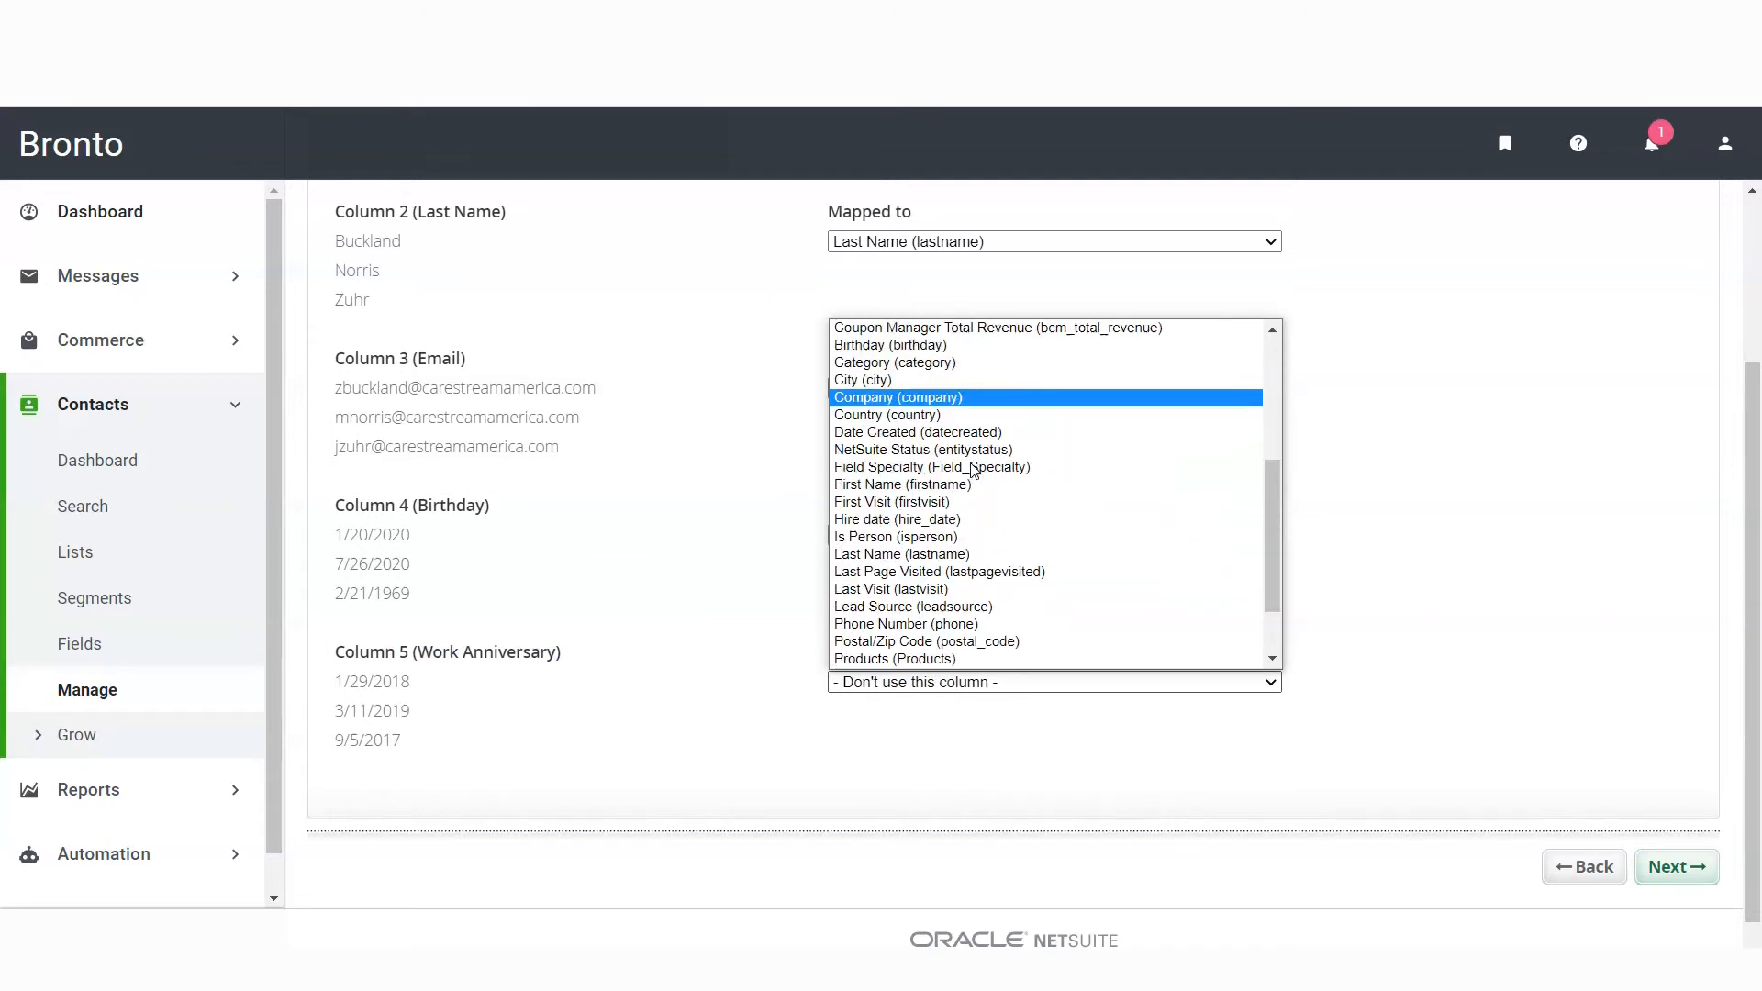
pyautogui.click(931, 557)
pyautogui.scroll(5, 931, 560)
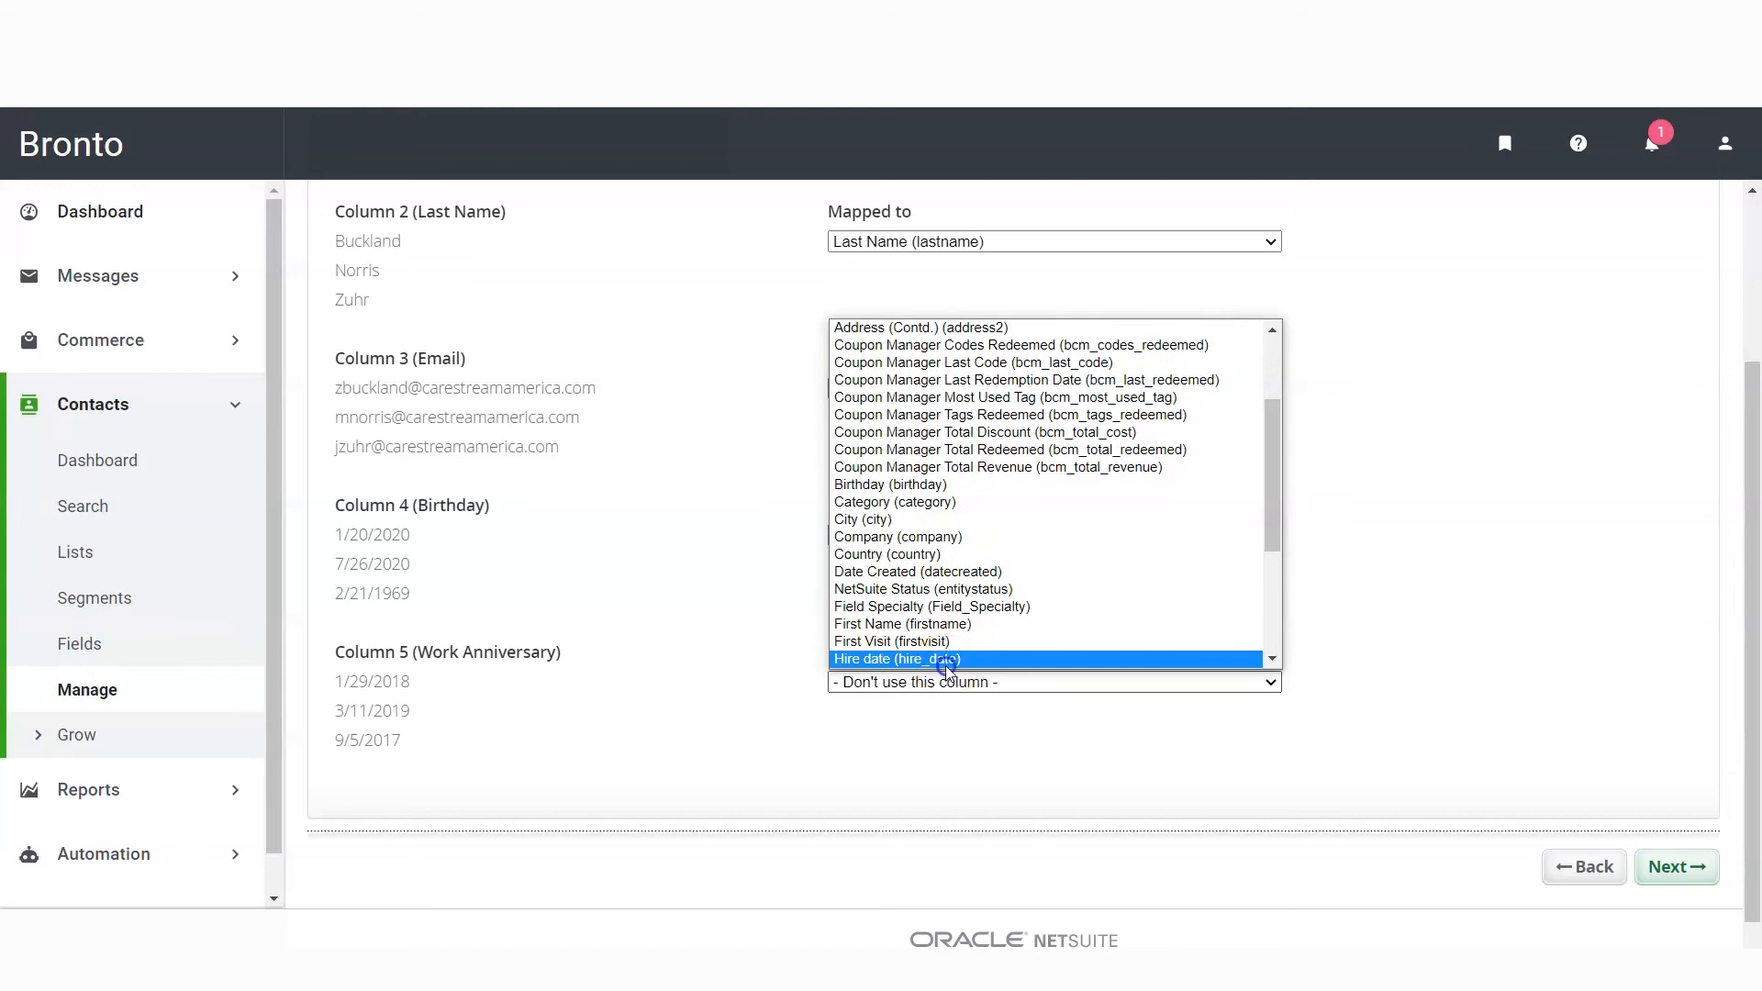
pyautogui.click(945, 659)
pyautogui.click(1683, 881)
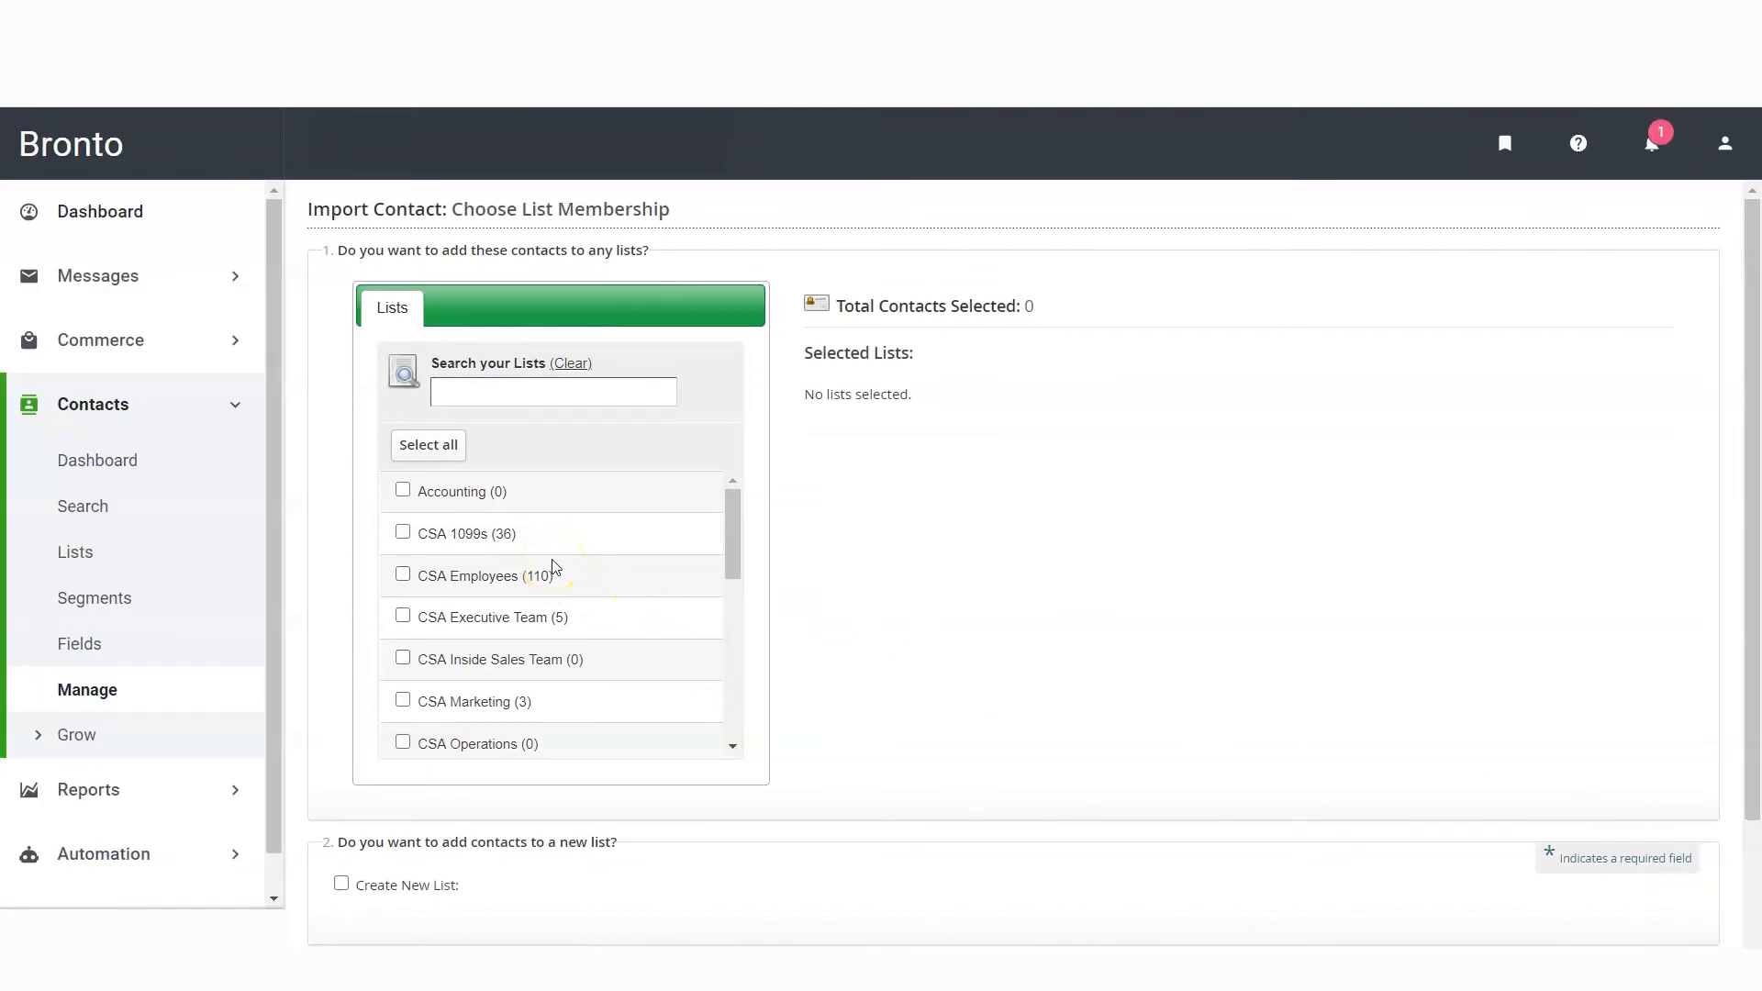
# Select Master List as an existing list to which the imported contacts are added.
pyautogui.scroll(-2, 554, 566)
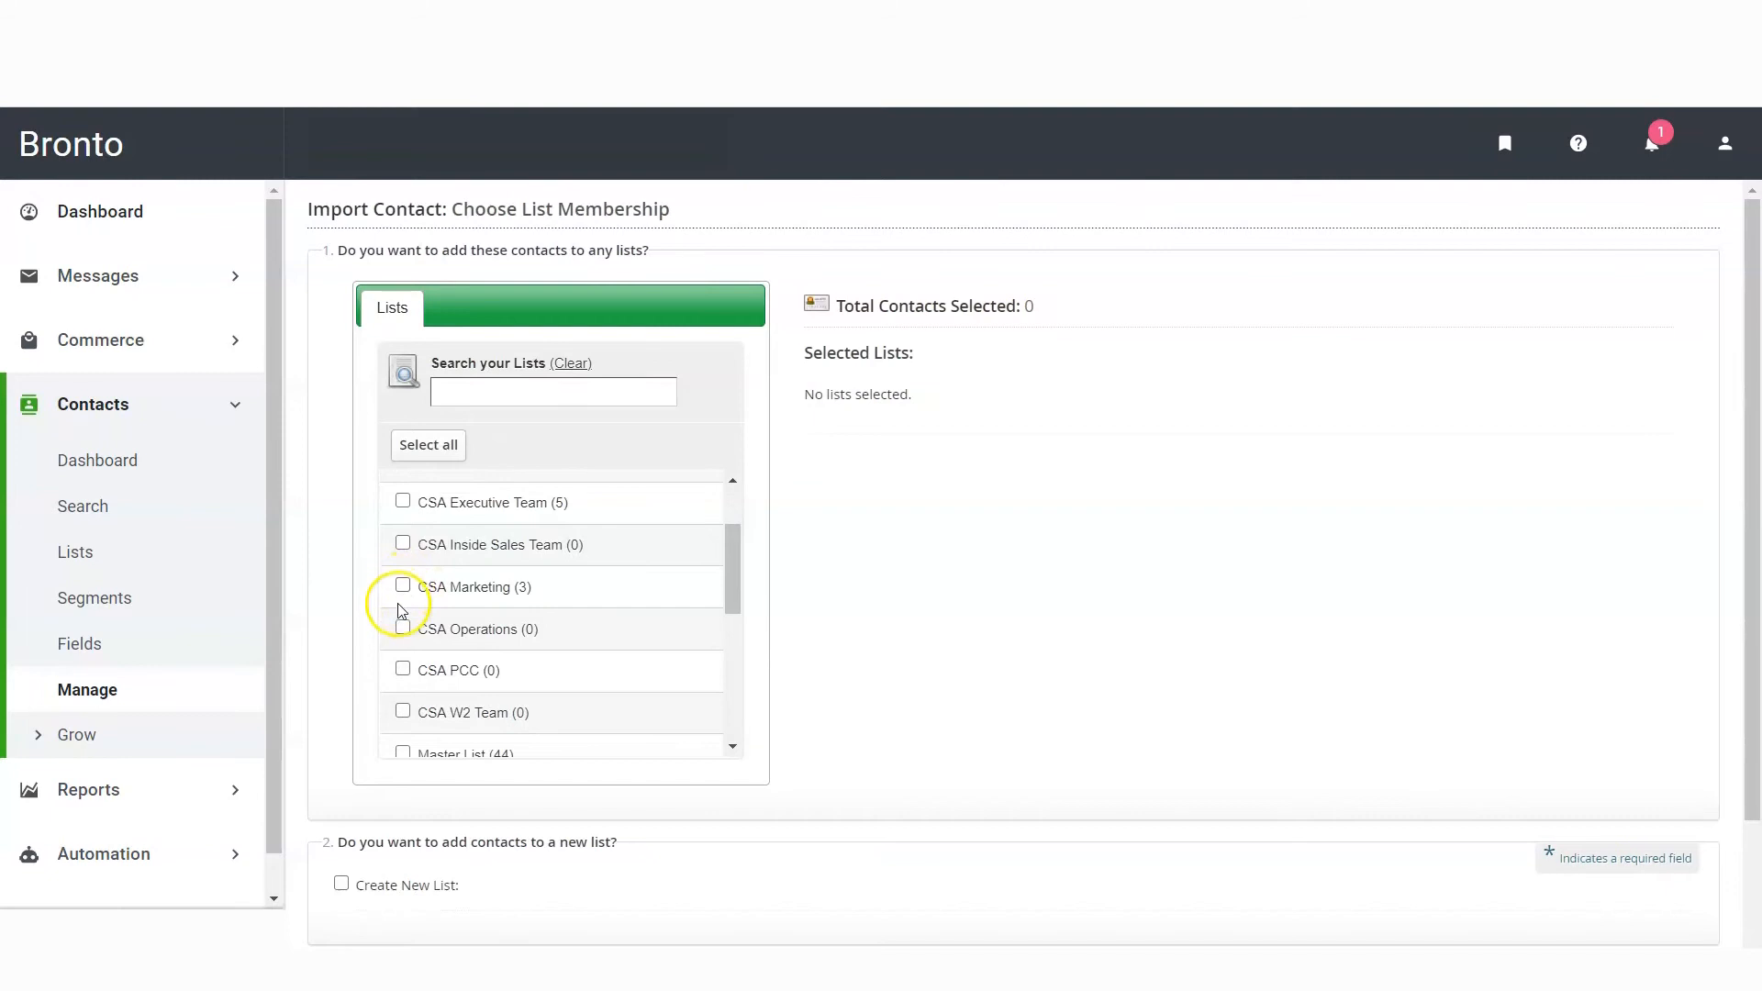
pyautogui.scroll(-3, 439, 621)
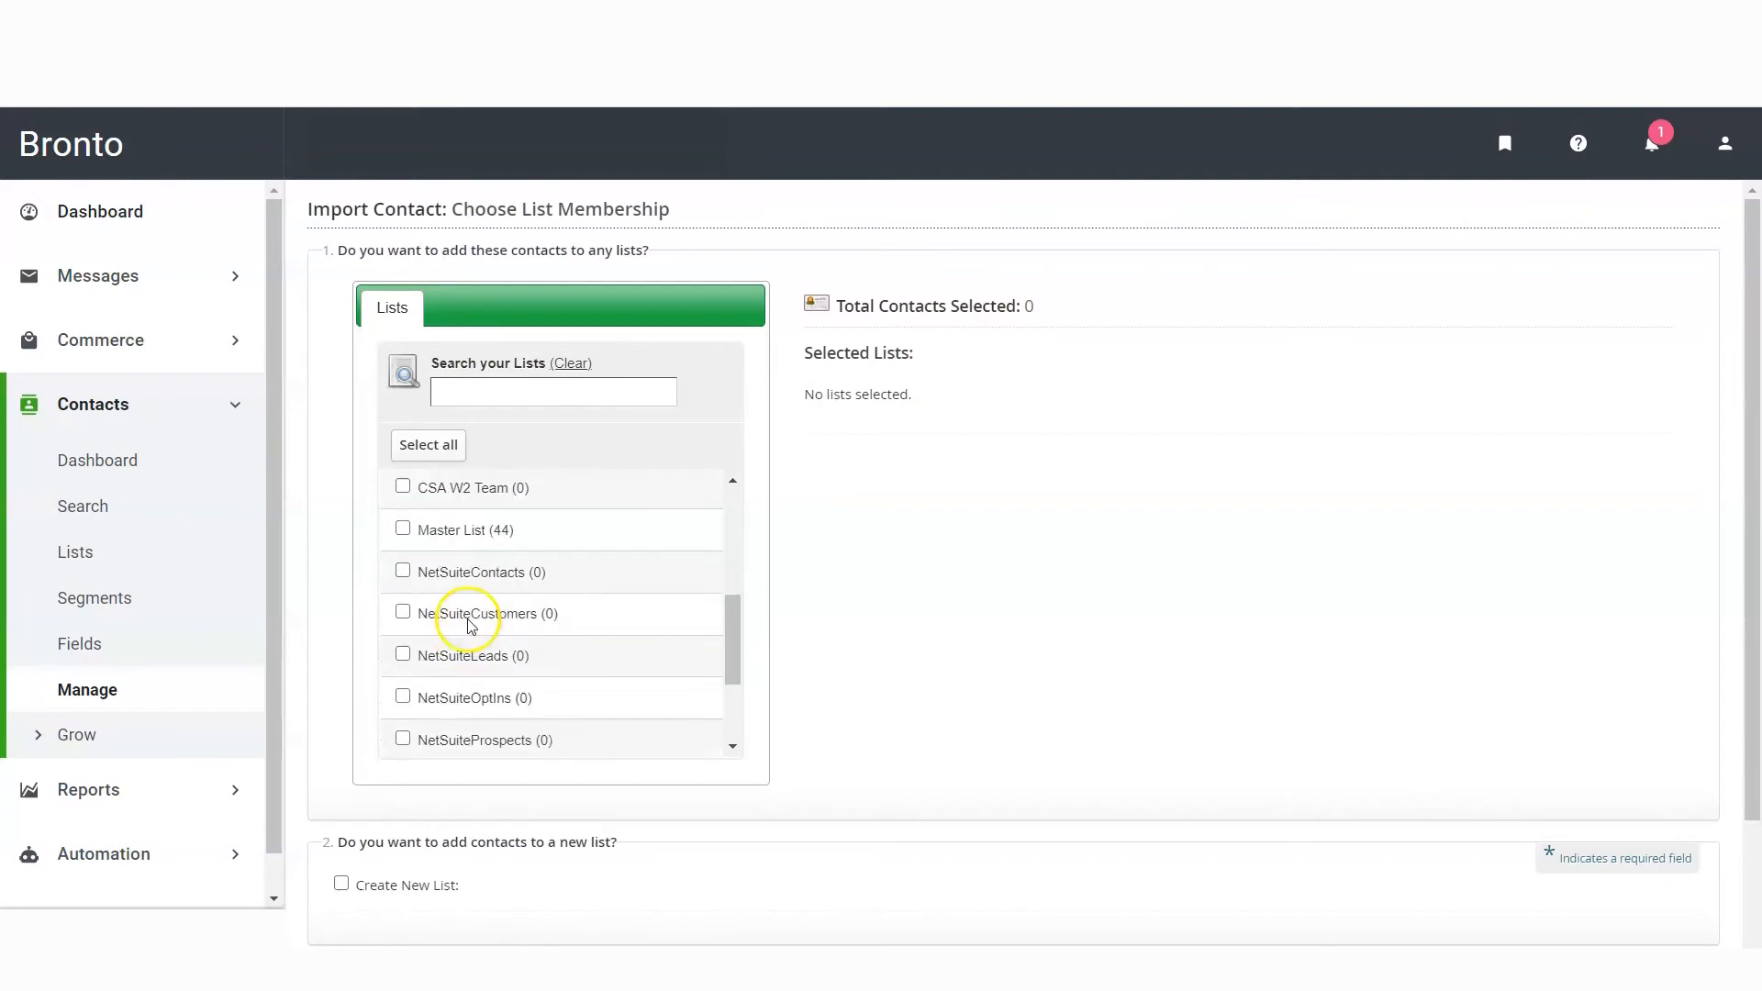
pyautogui.click(403, 527)
pyautogui.scroll(-3, 486, 657)
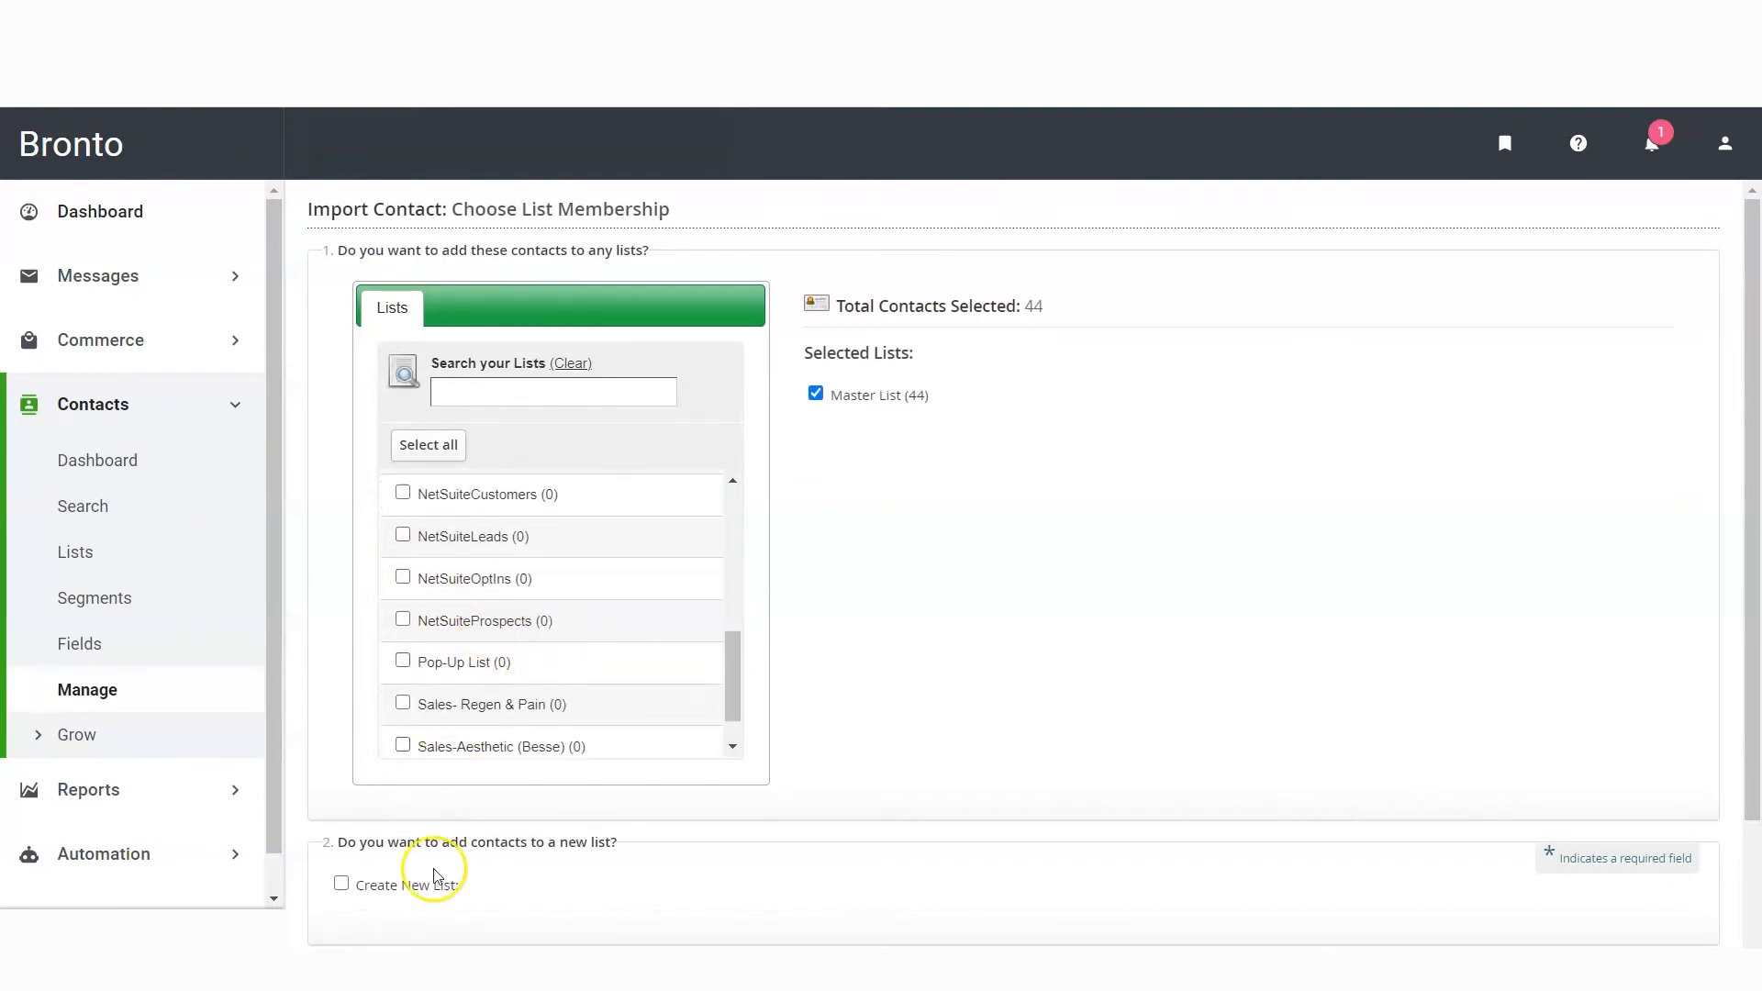
# Create a new list for the contacts with internal and external name CSA Customer Service, and continue without removing them from any list.
pyautogui.scroll(-1, 496, 881)
pyautogui.scroll(-1, 548, 892)
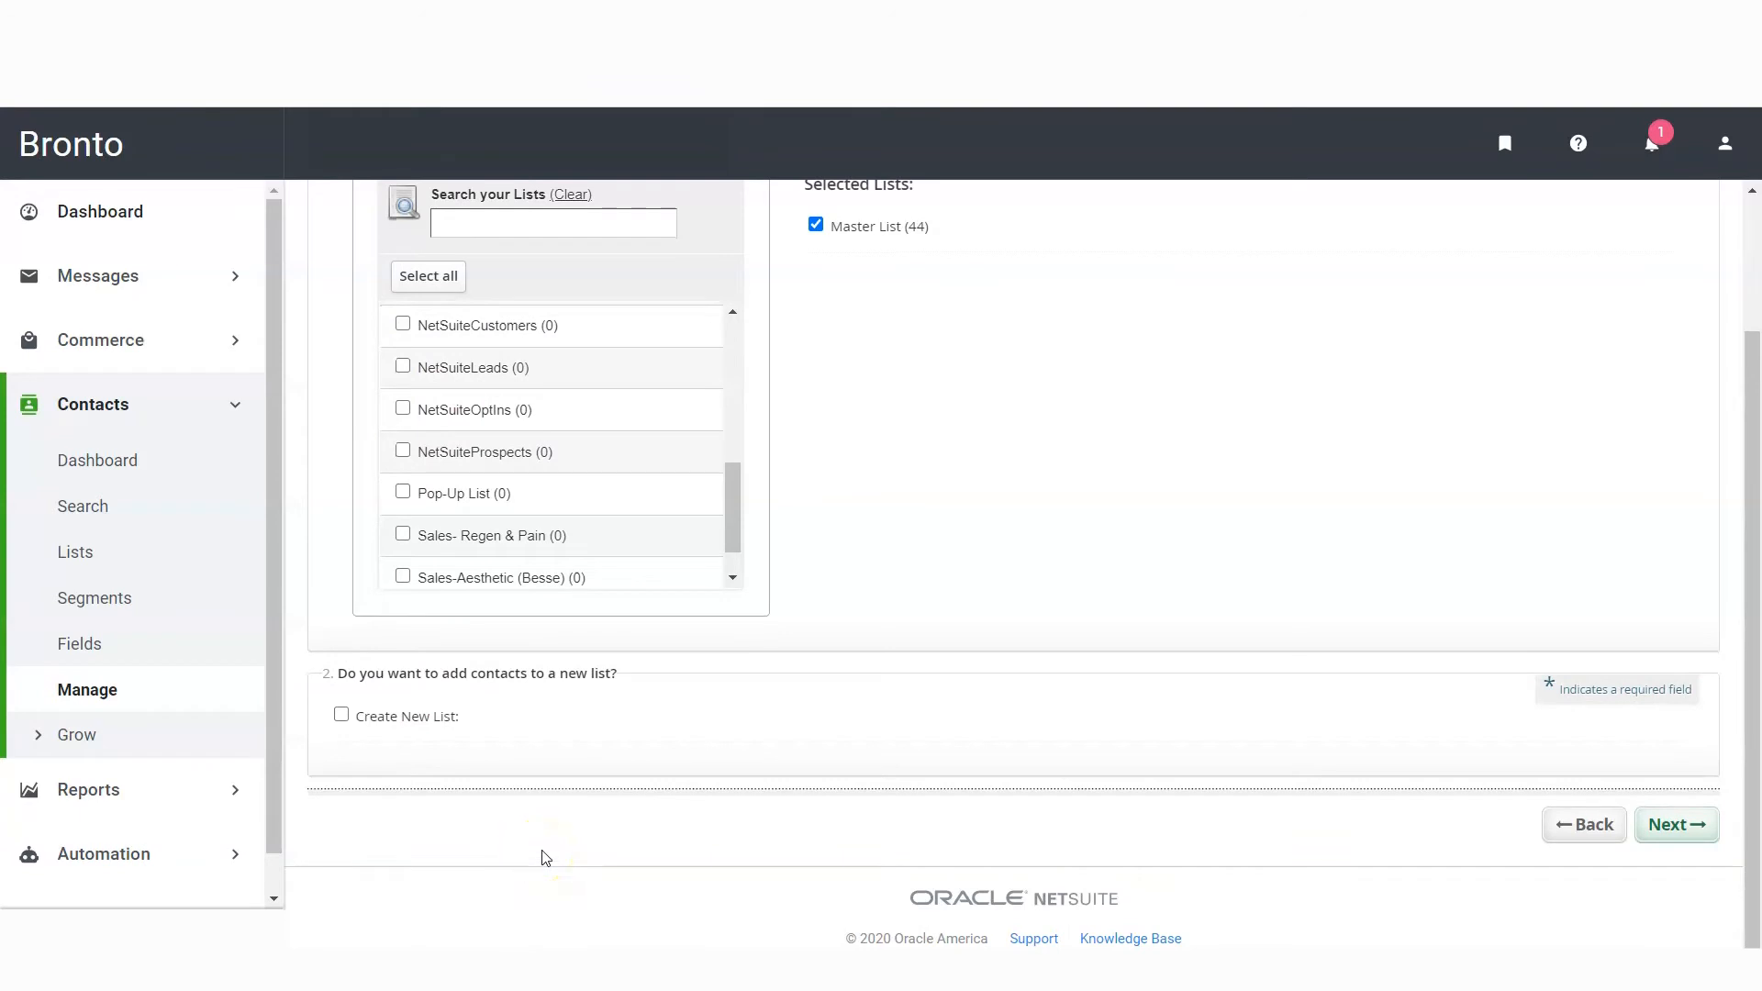
pyautogui.click(342, 712)
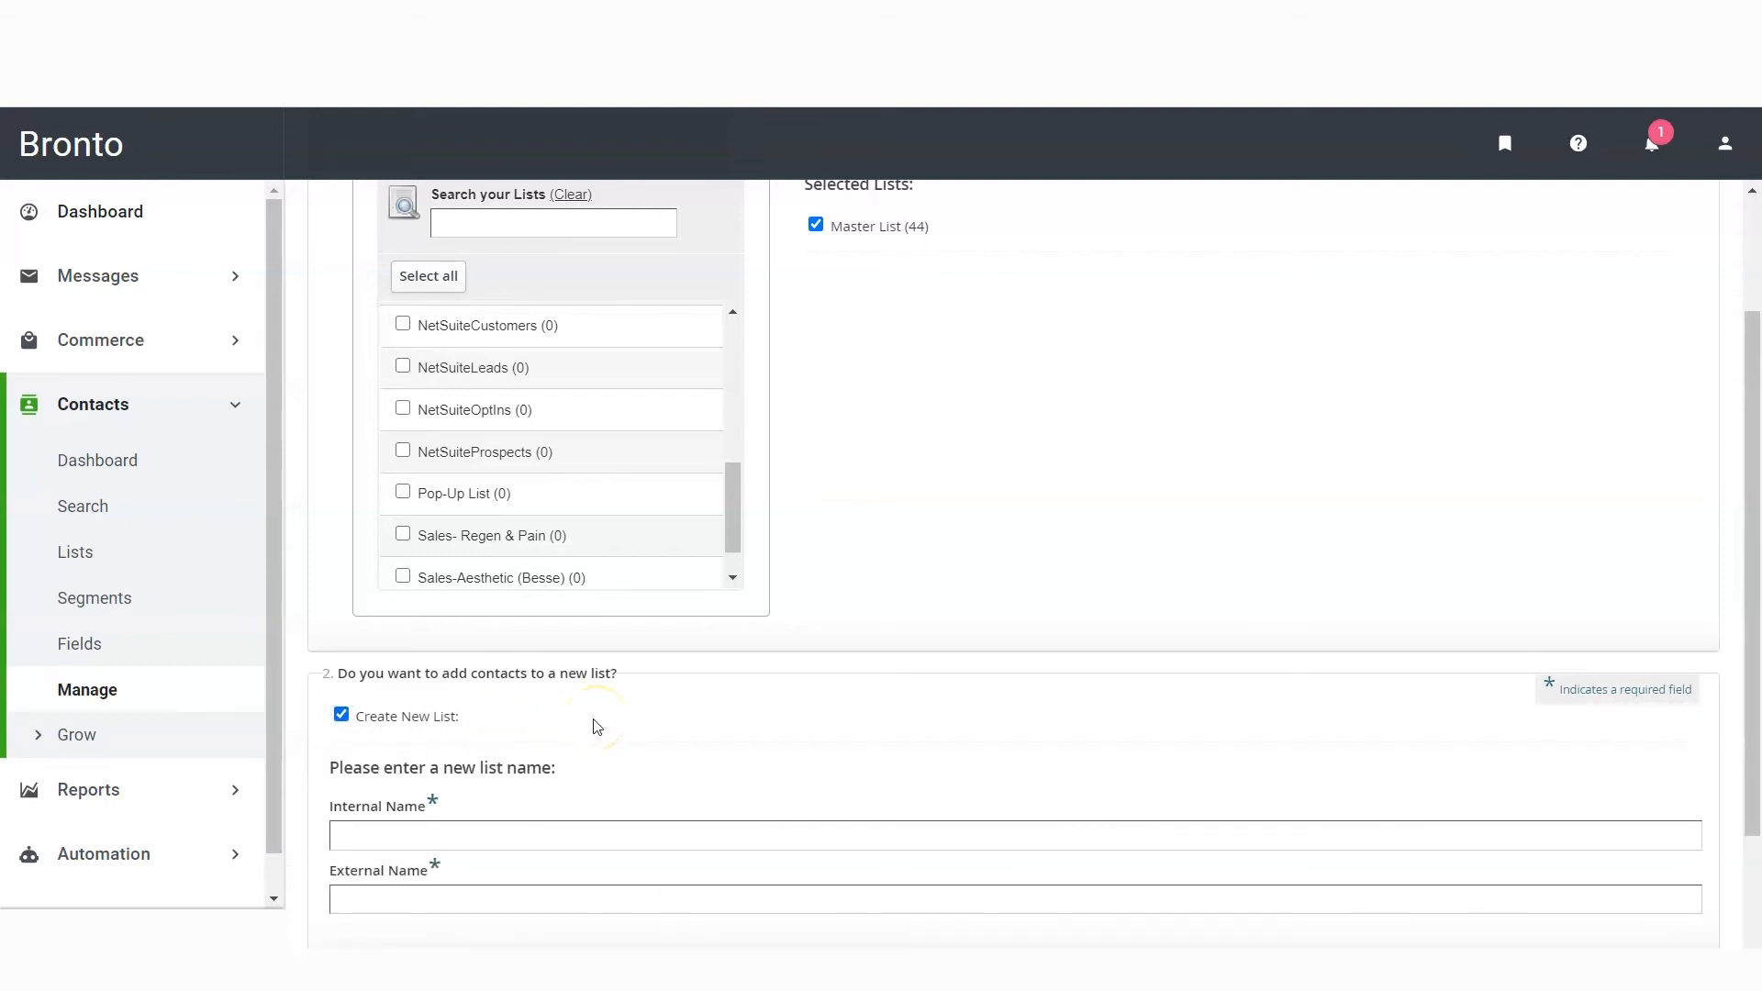
pyautogui.scroll(-2, 597, 727)
pyautogui.click(413, 658)
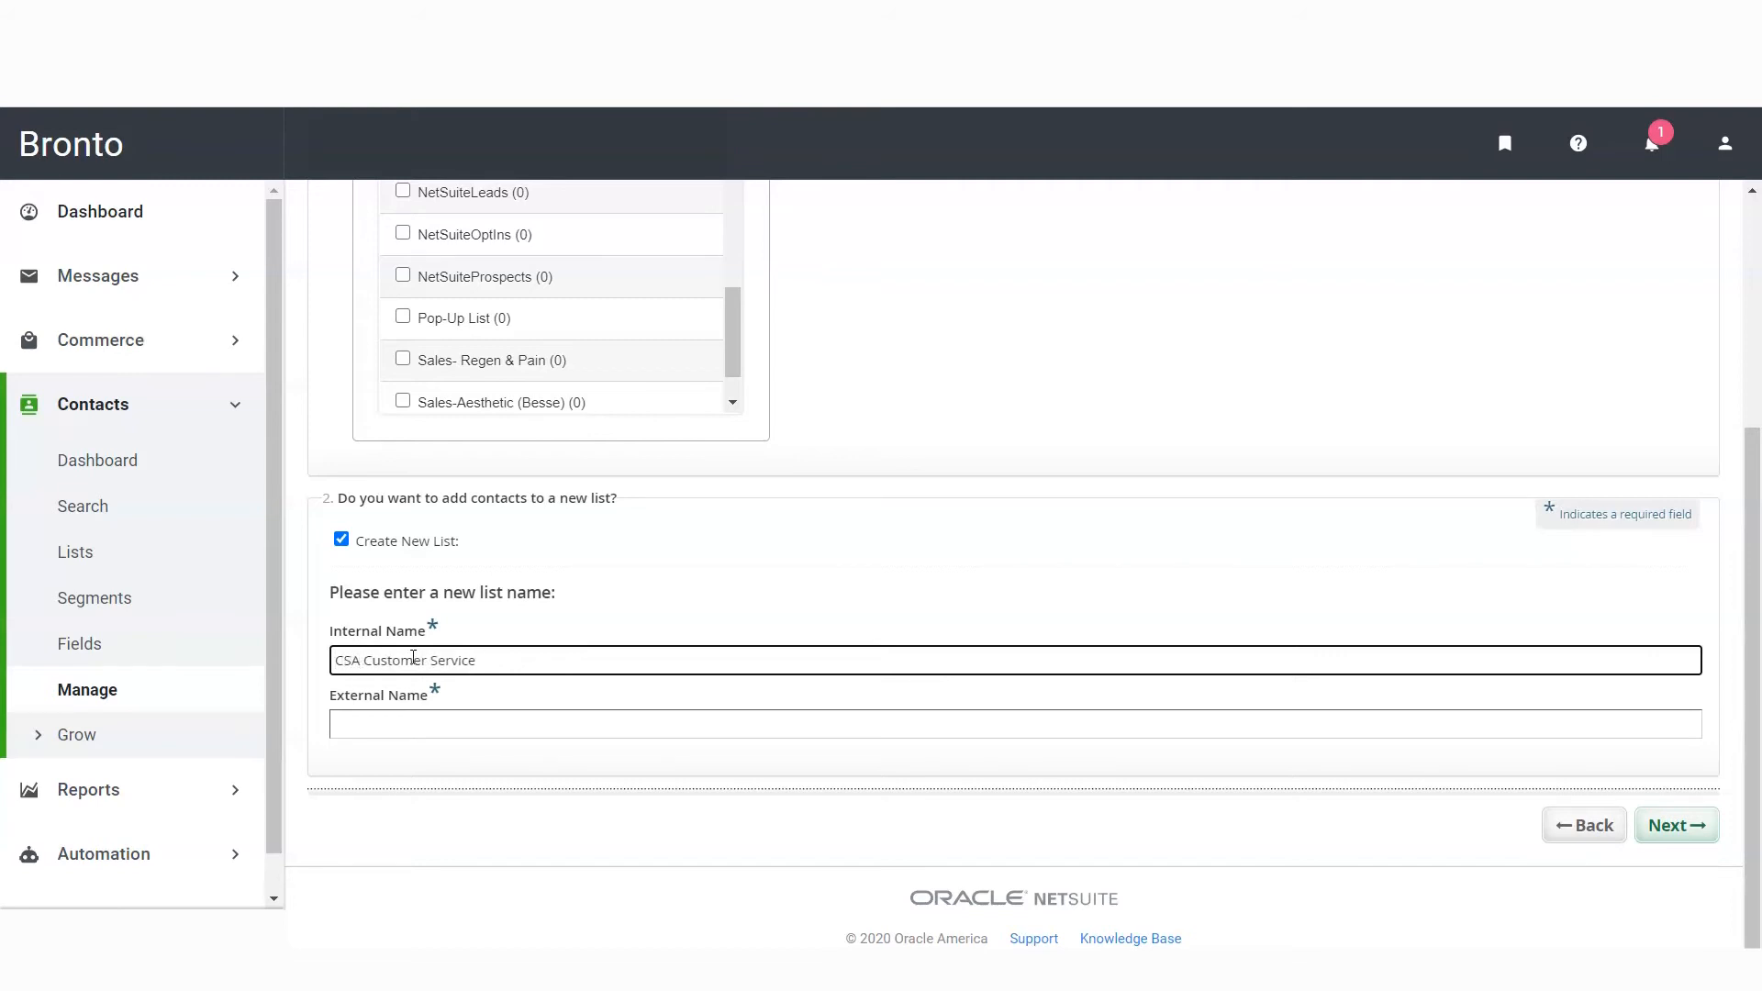
pyautogui.moveTo(492, 661); pyautogui.dragTo(307, 680)
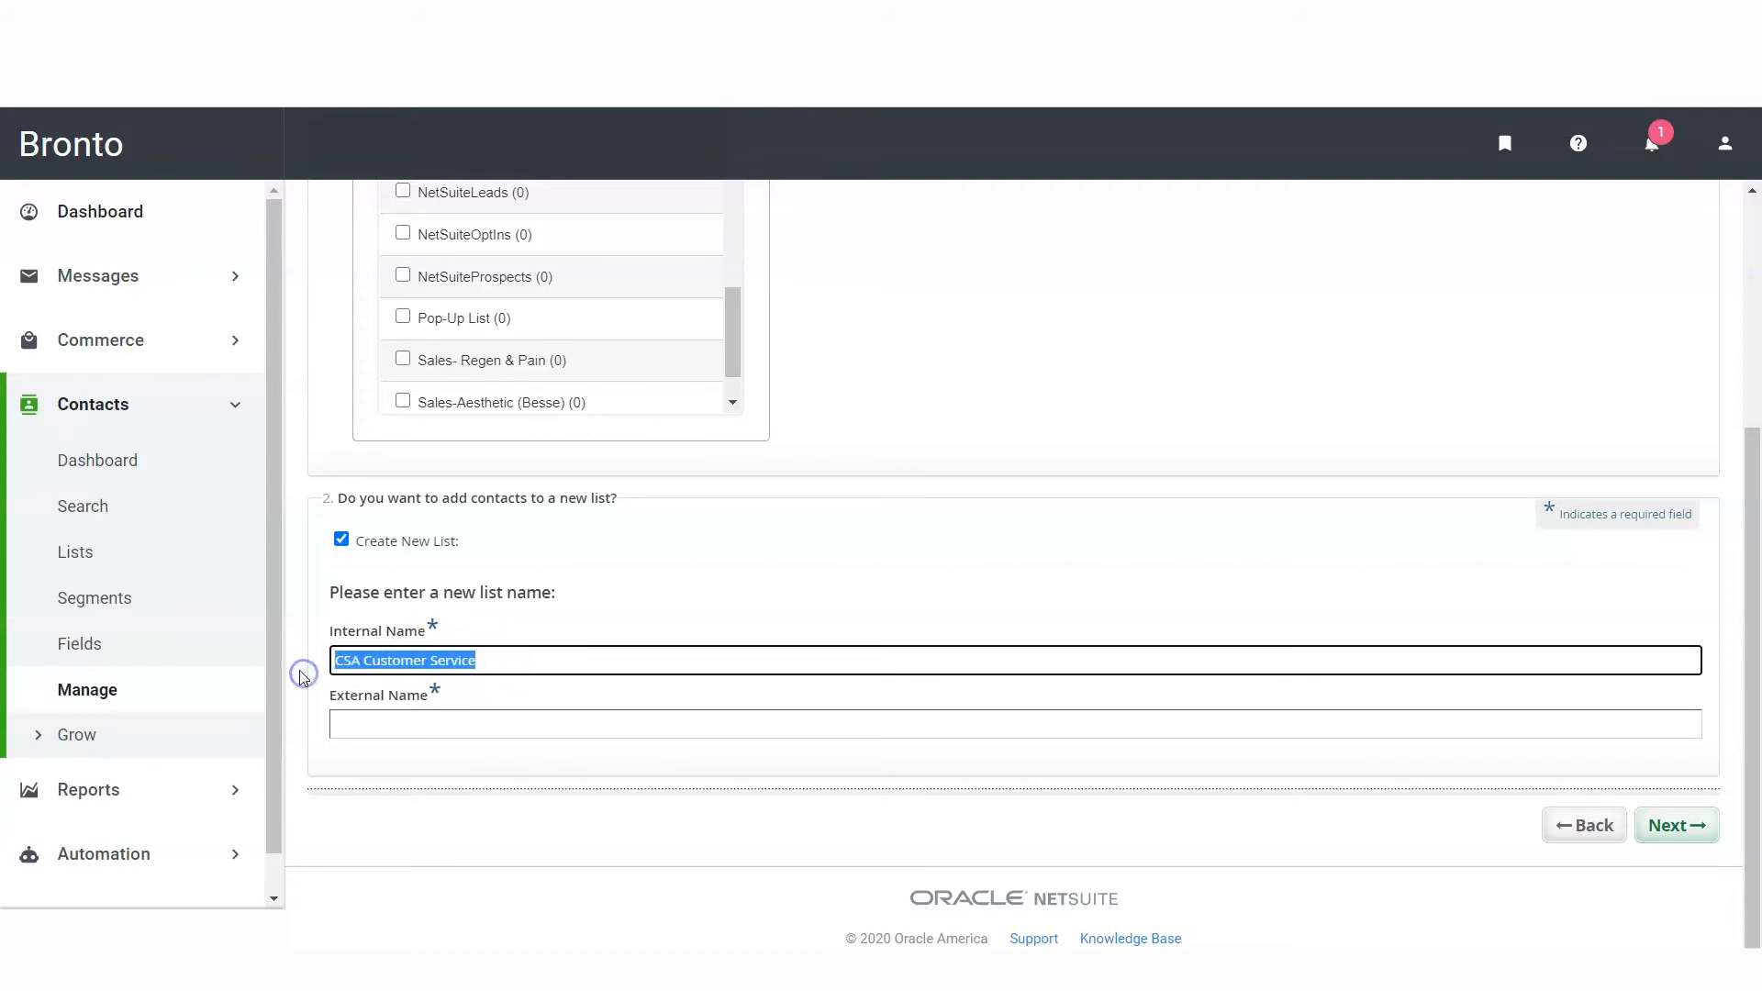
pyautogui.click(385, 731)
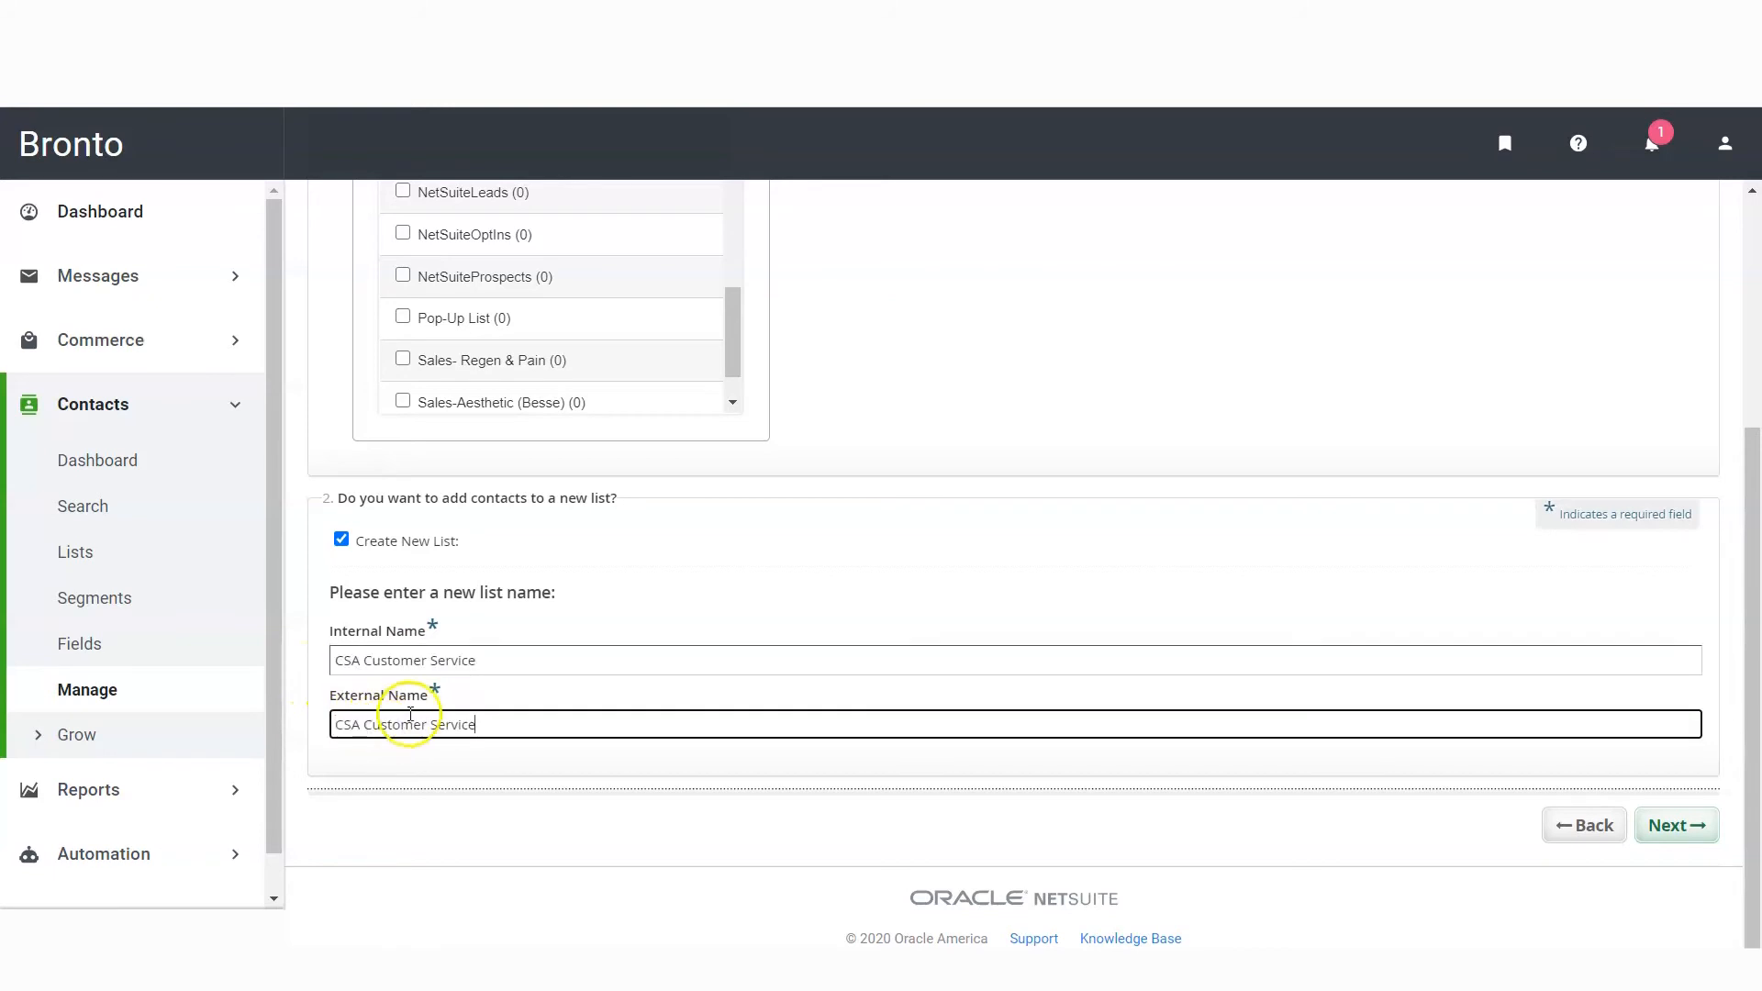
pyautogui.click(1703, 828)
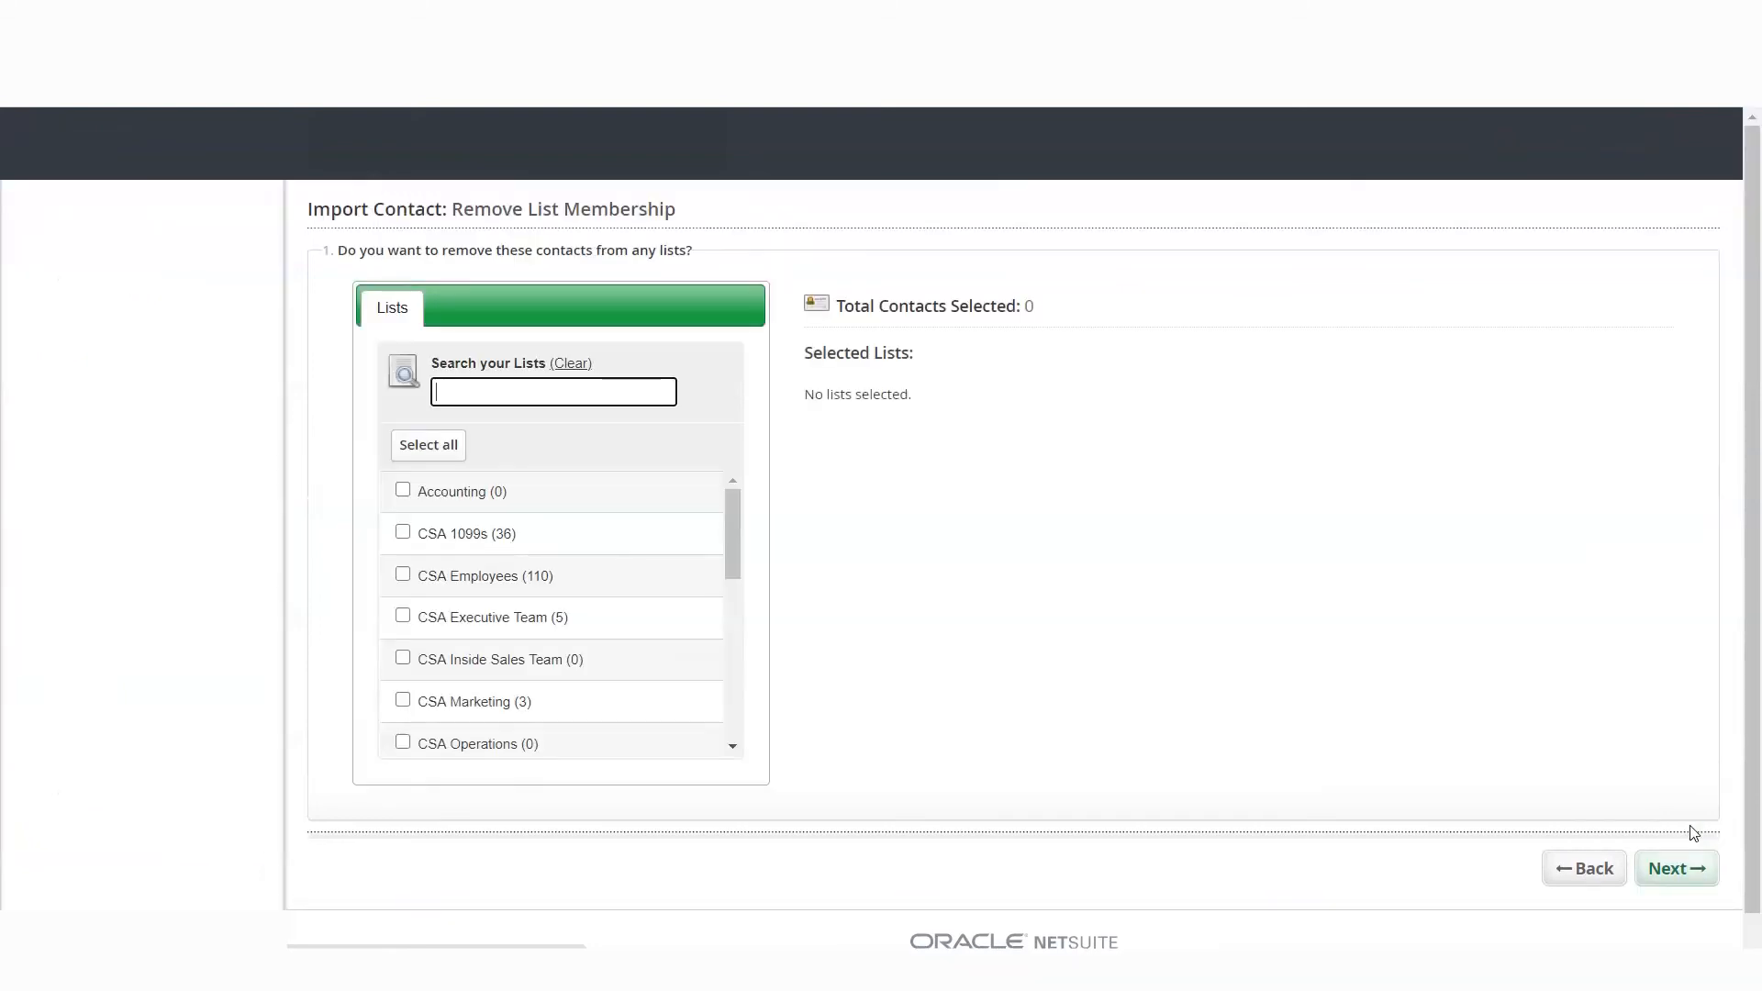
pyautogui.click(1680, 867)
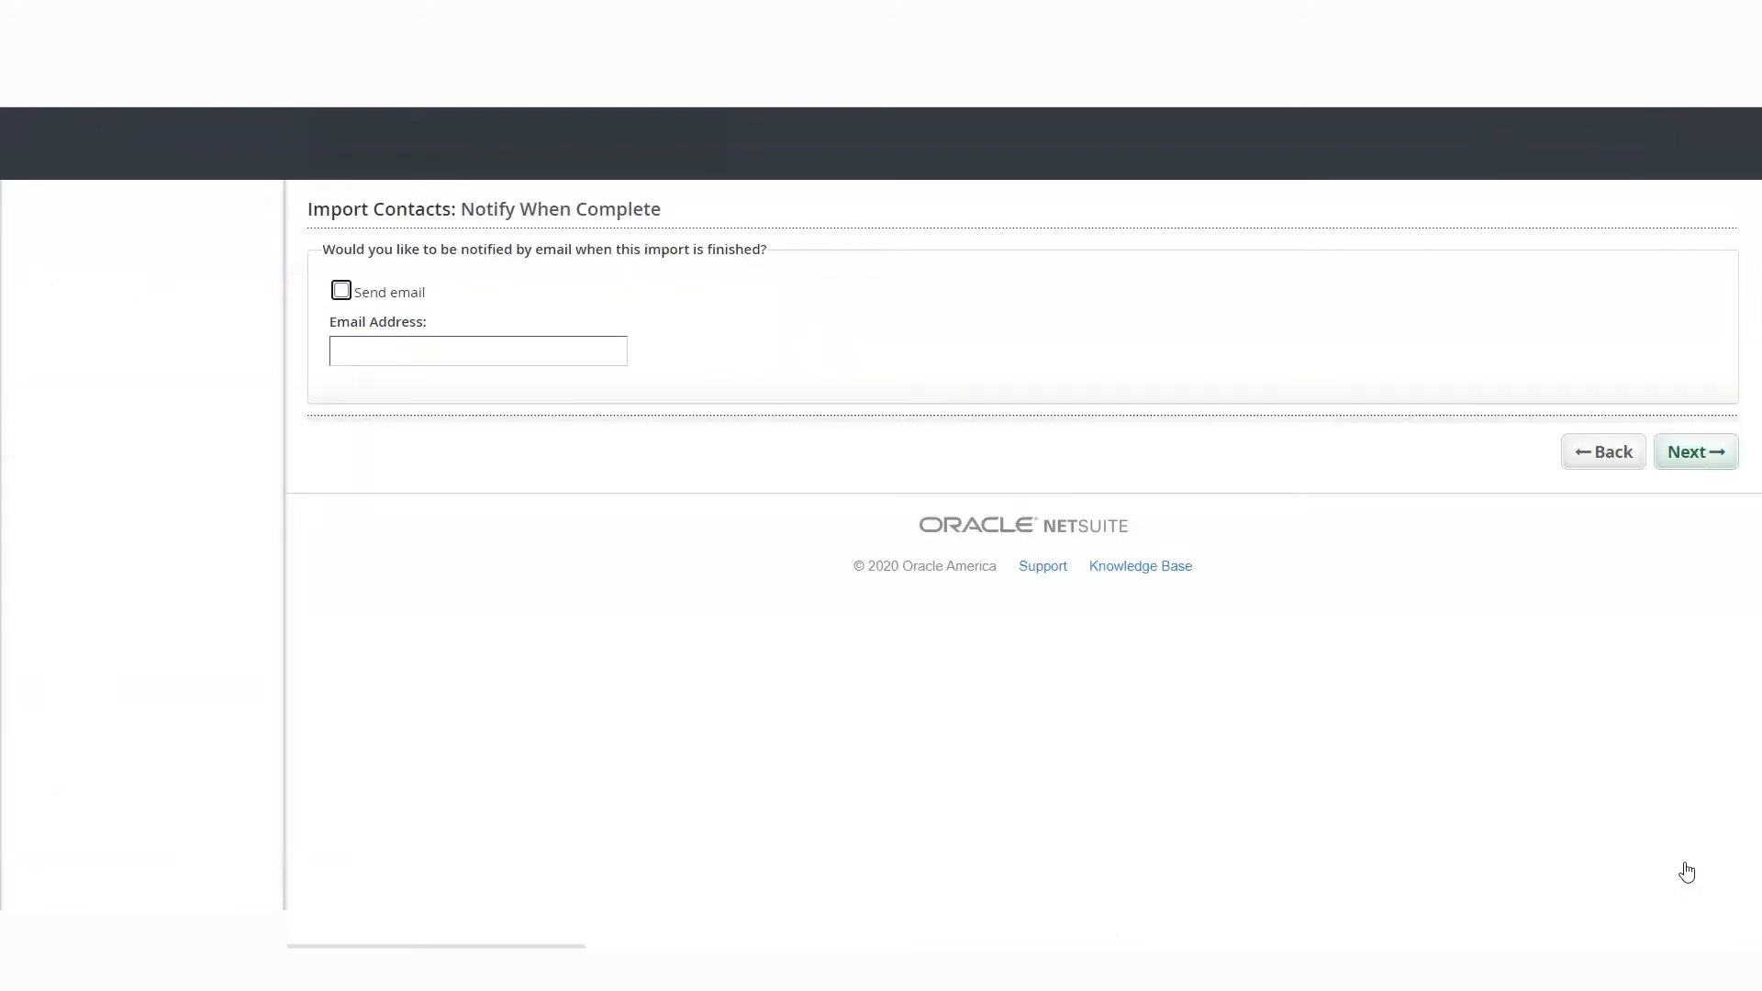
# Request a completion notification by email, enter the recipient's email address, and finish the contact import.
pyautogui.click(347, 290)
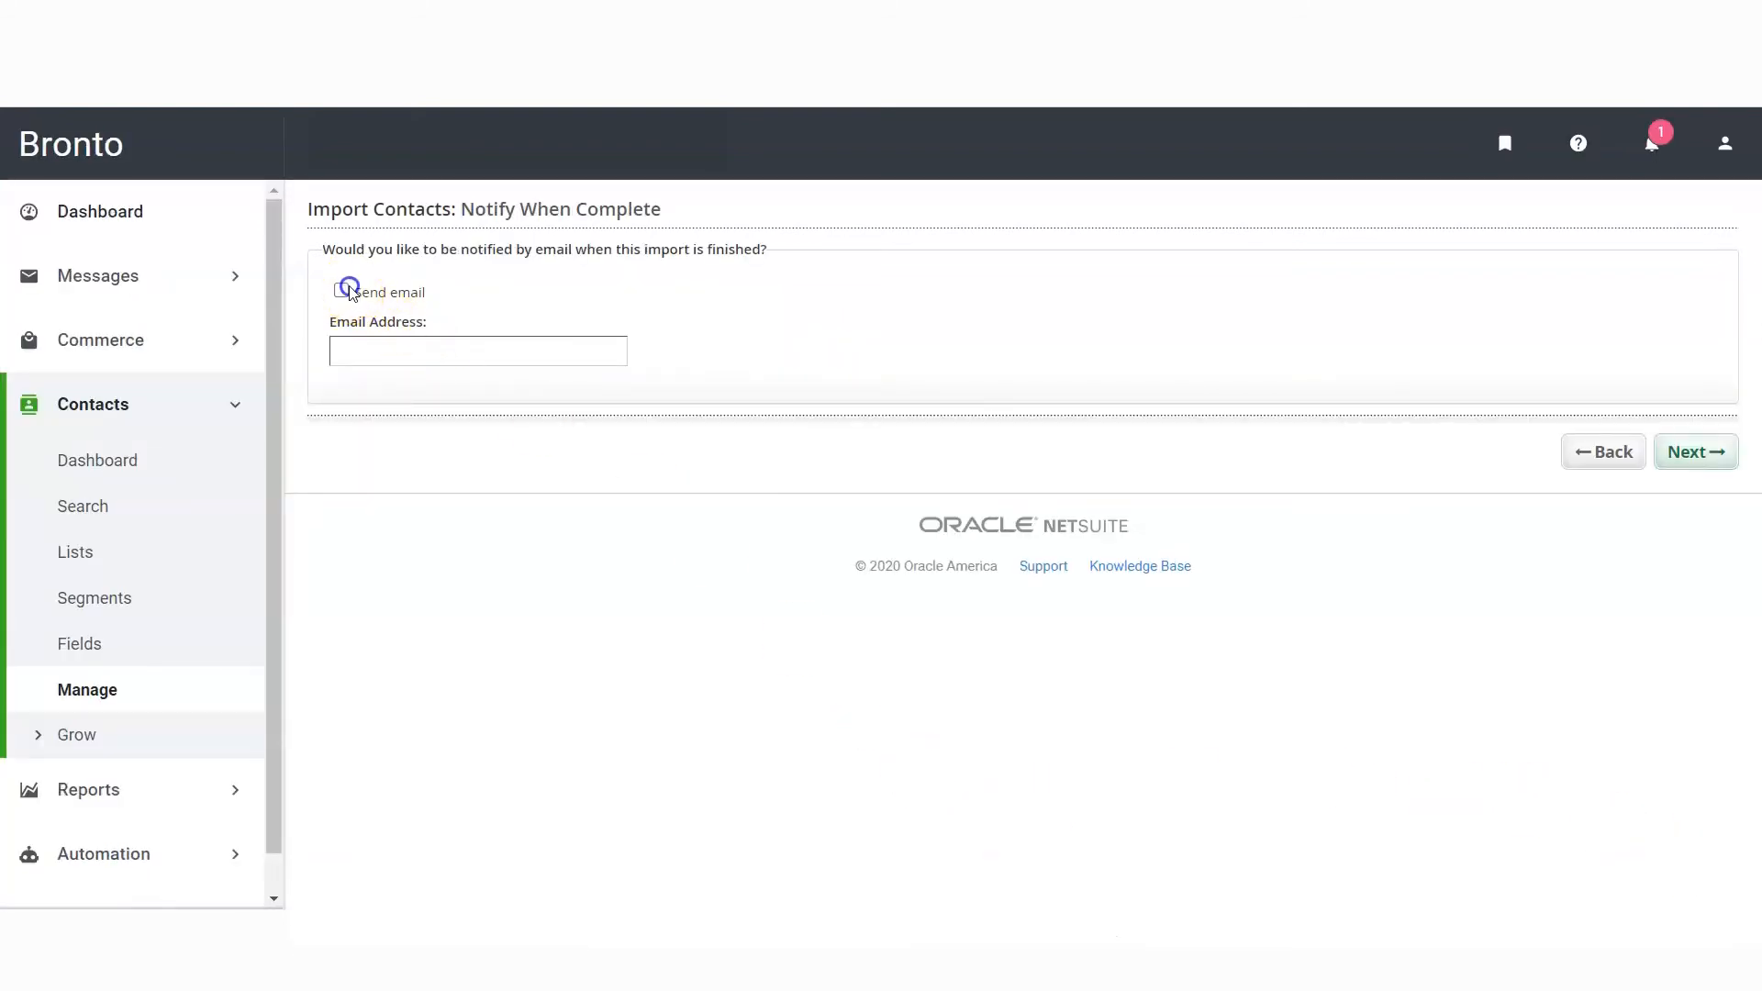
pyautogui.click(376, 348)
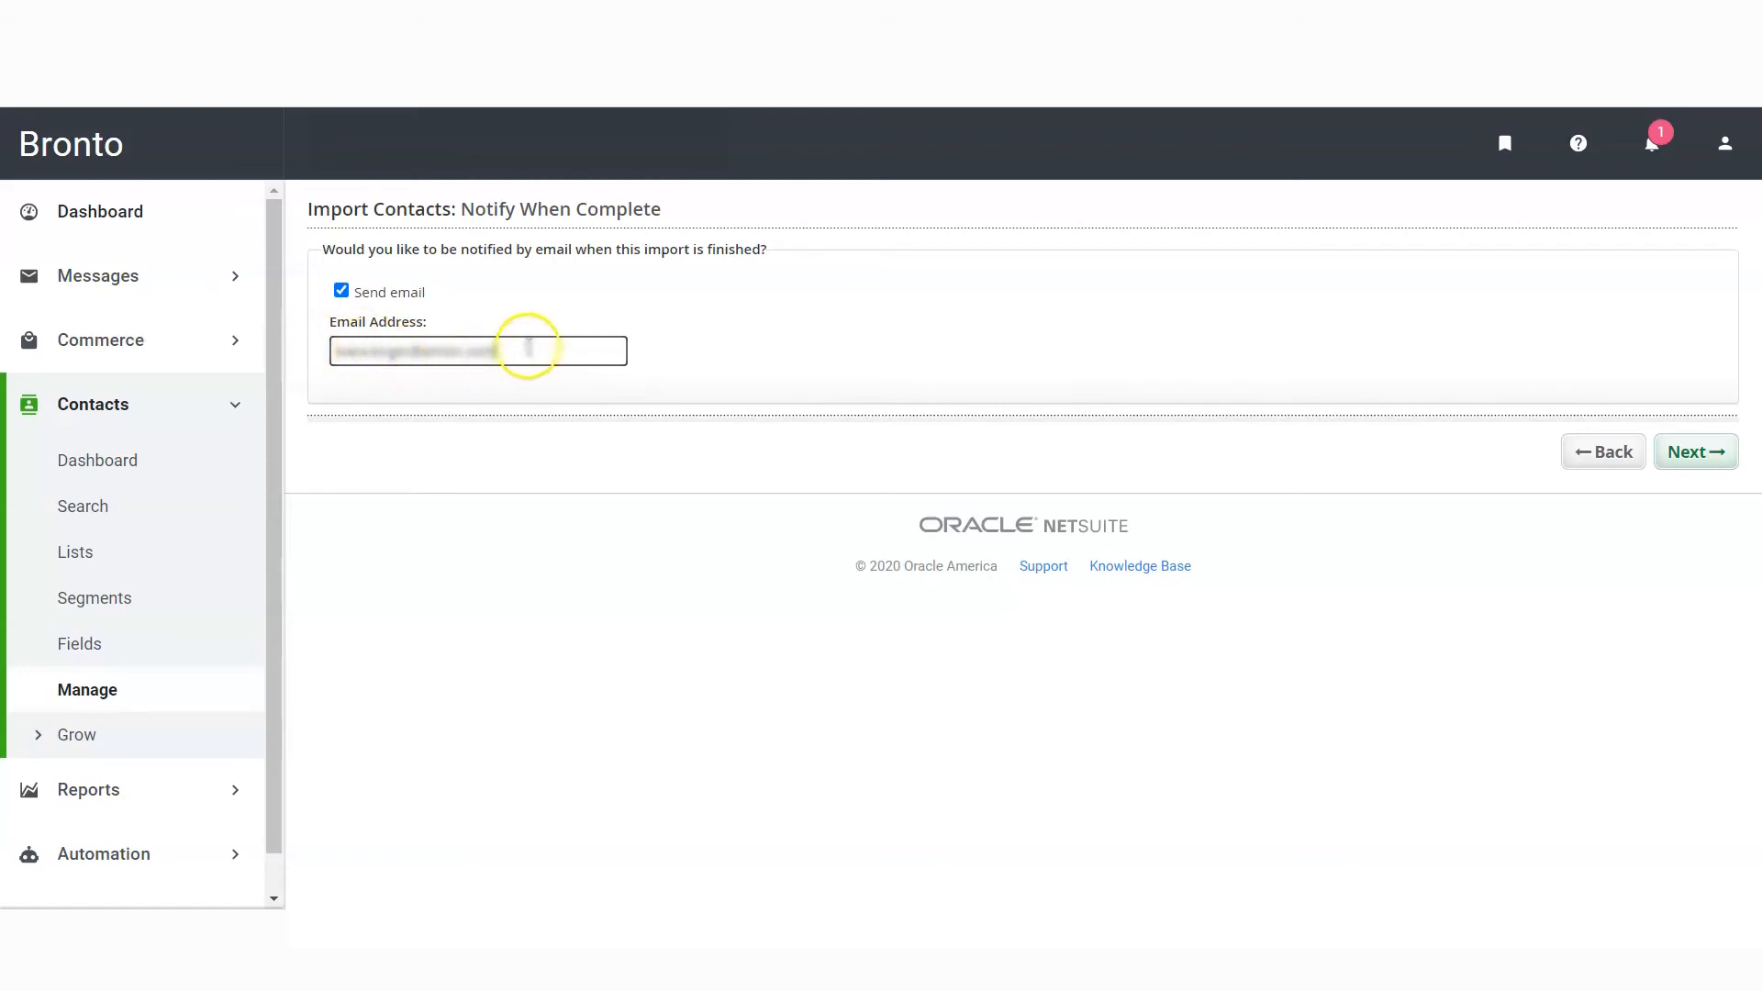
pyautogui.click(1672, 455)
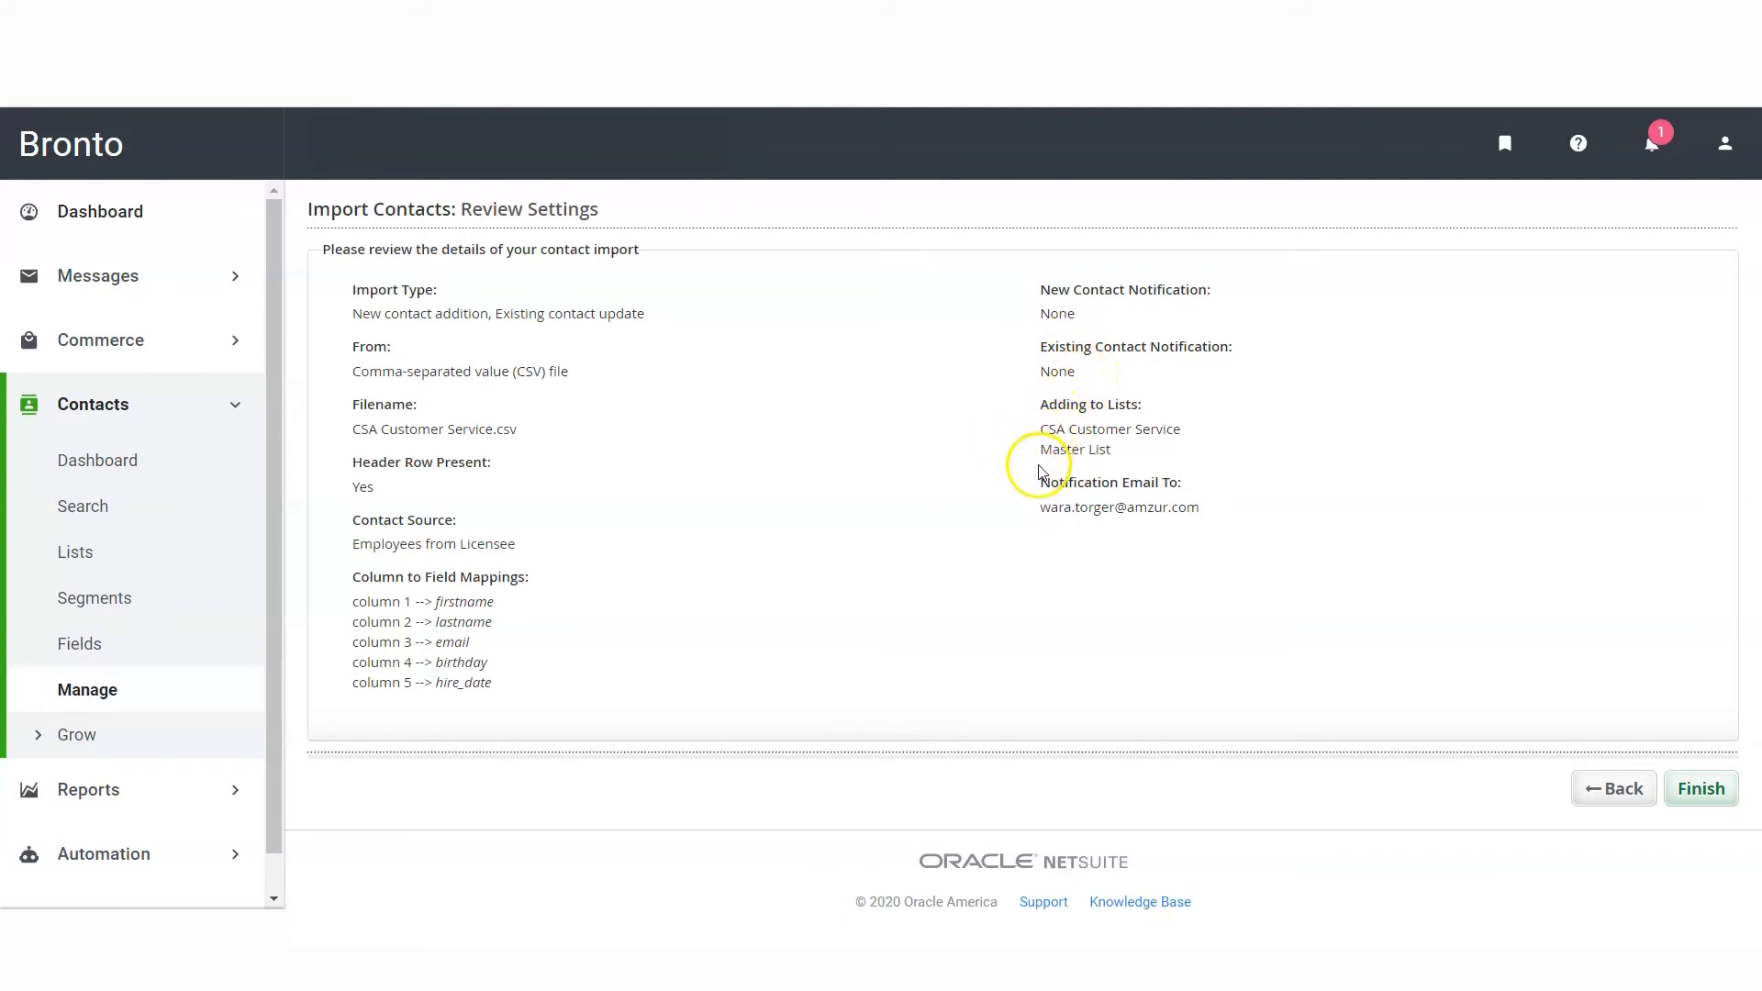
pyautogui.click(1676, 785)
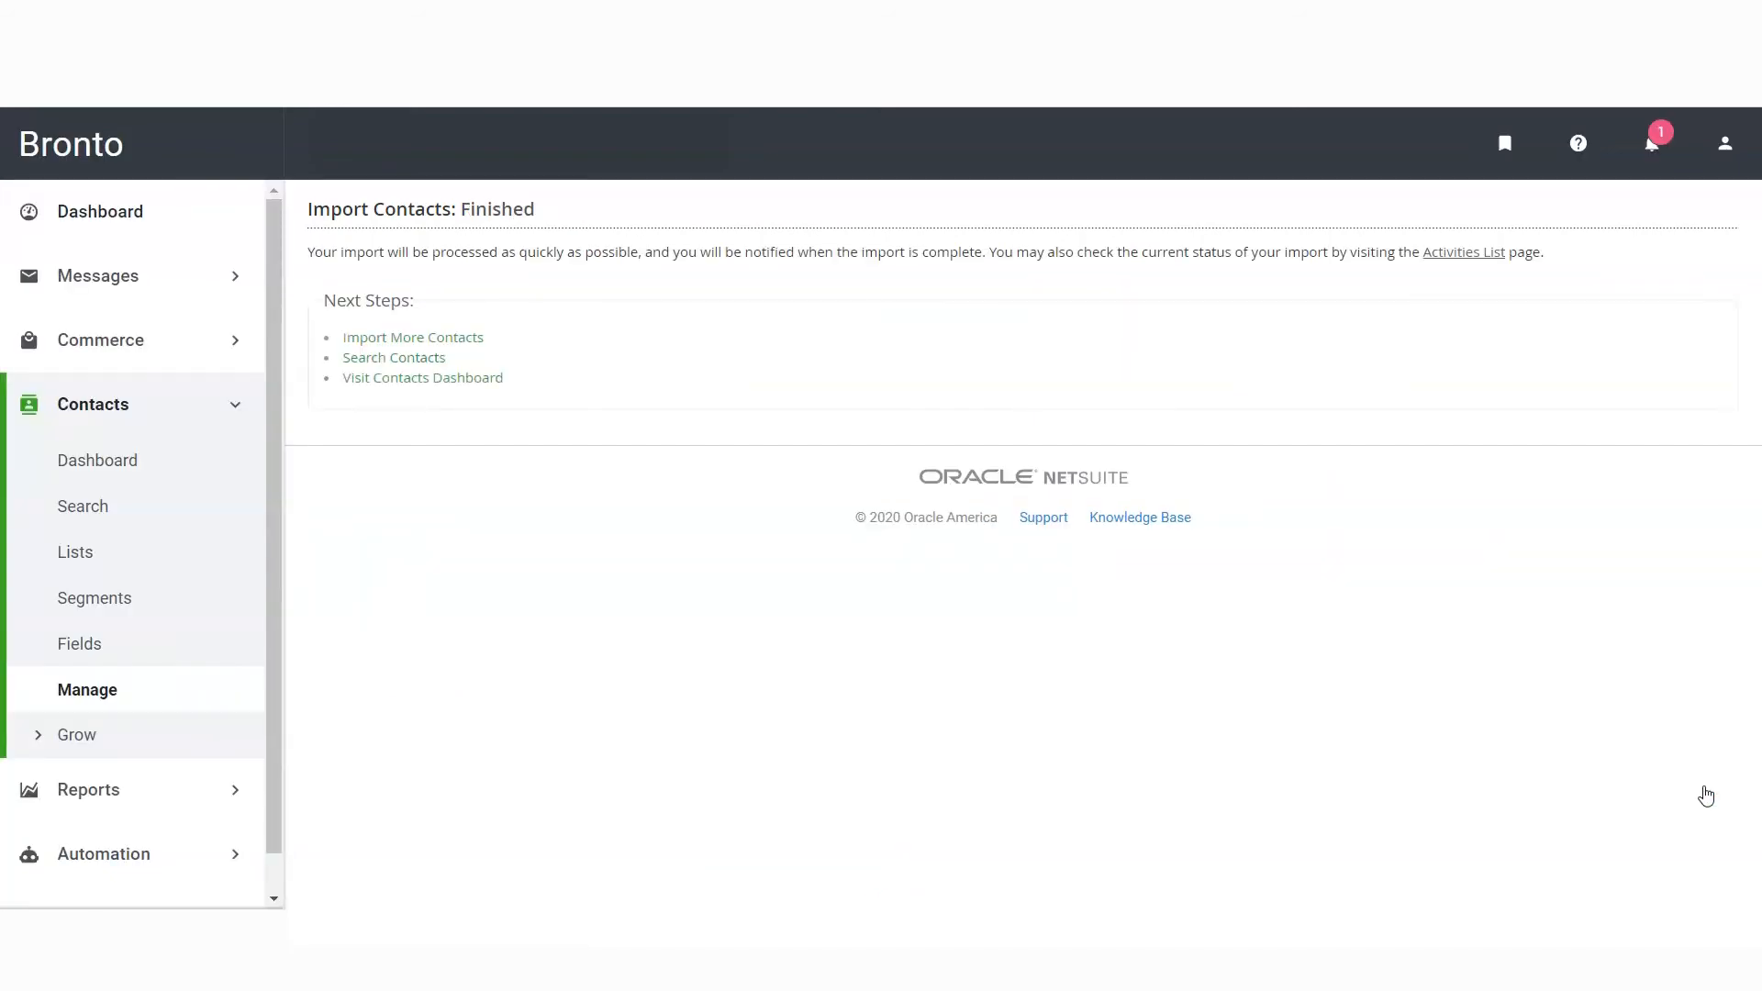
# Open the Activities report to check the progress of the contact import.
pyautogui.scroll(-1, 136, 624)
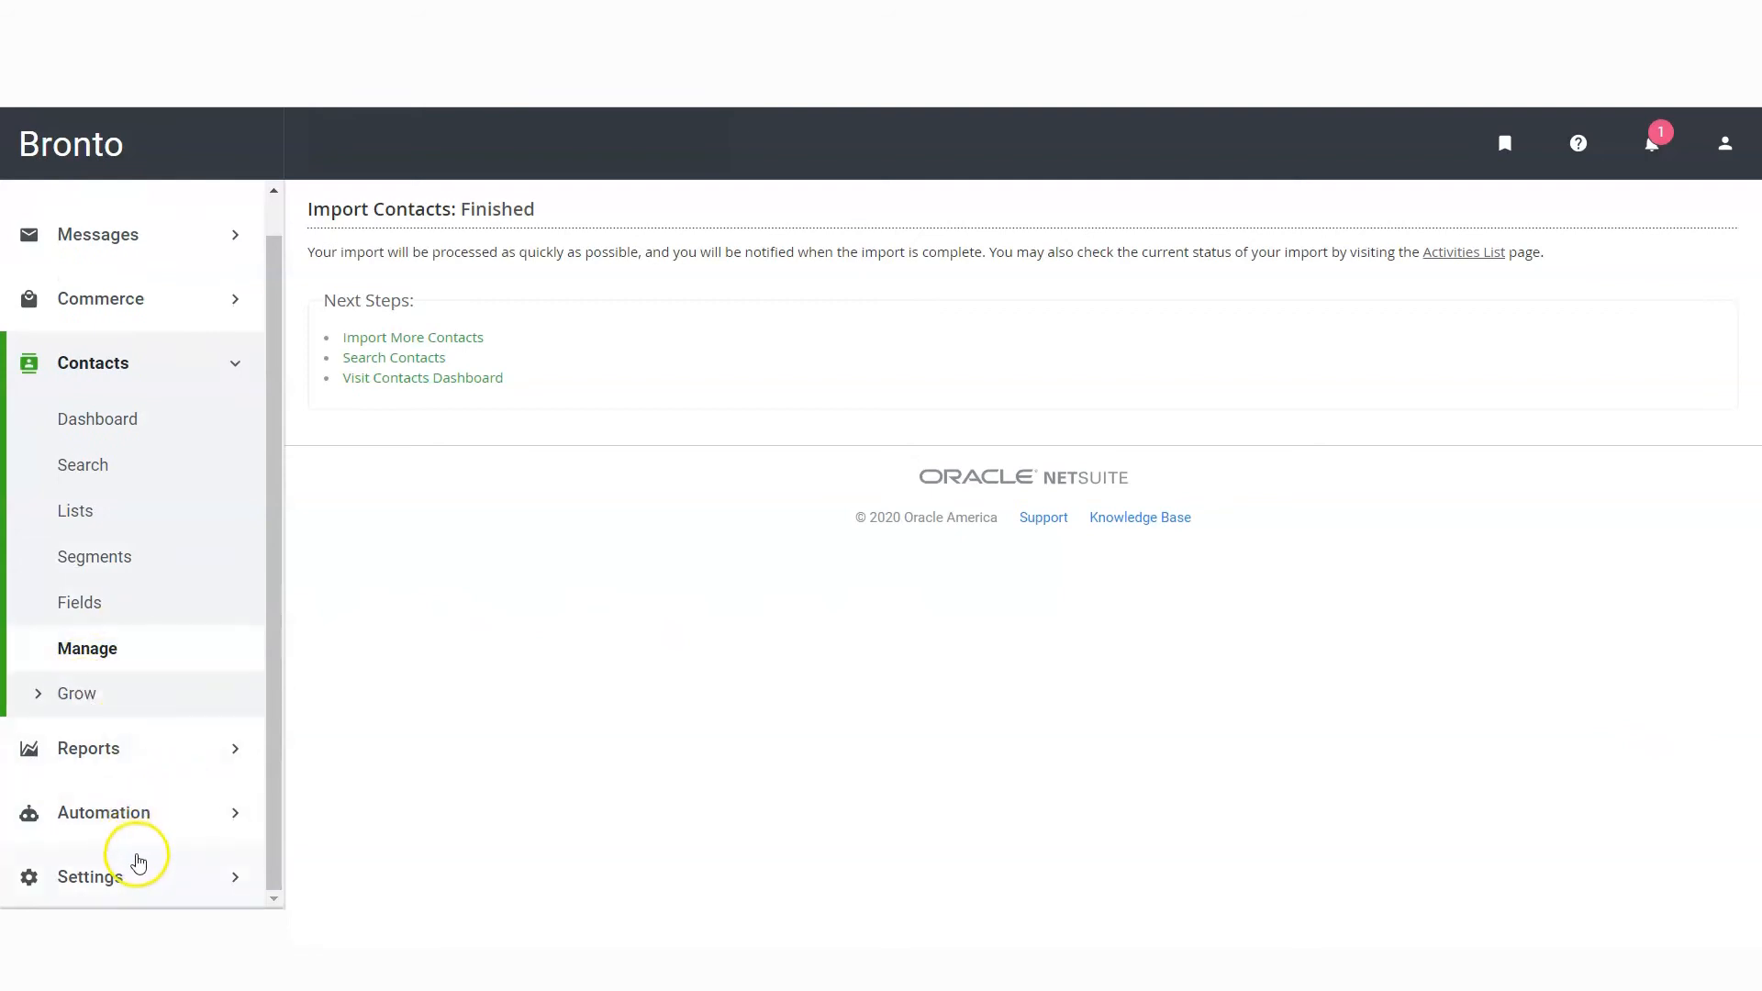
pyautogui.click(124, 760)
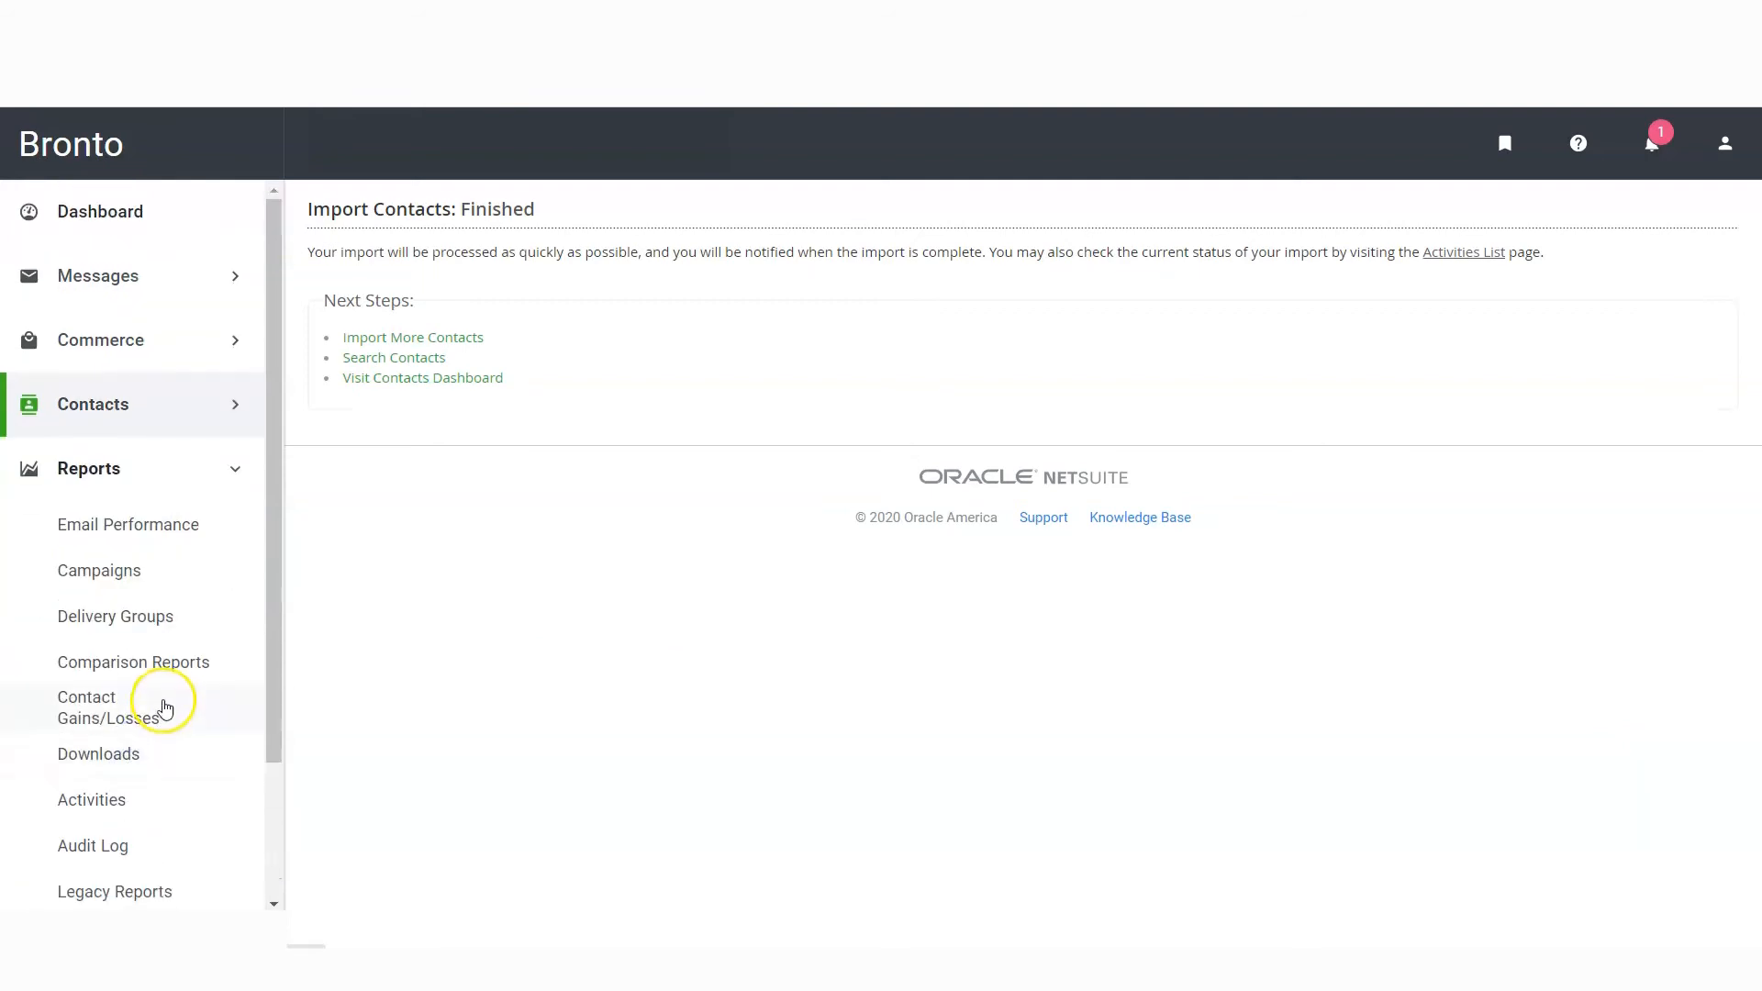
pyautogui.scroll(-3, 165, 708)
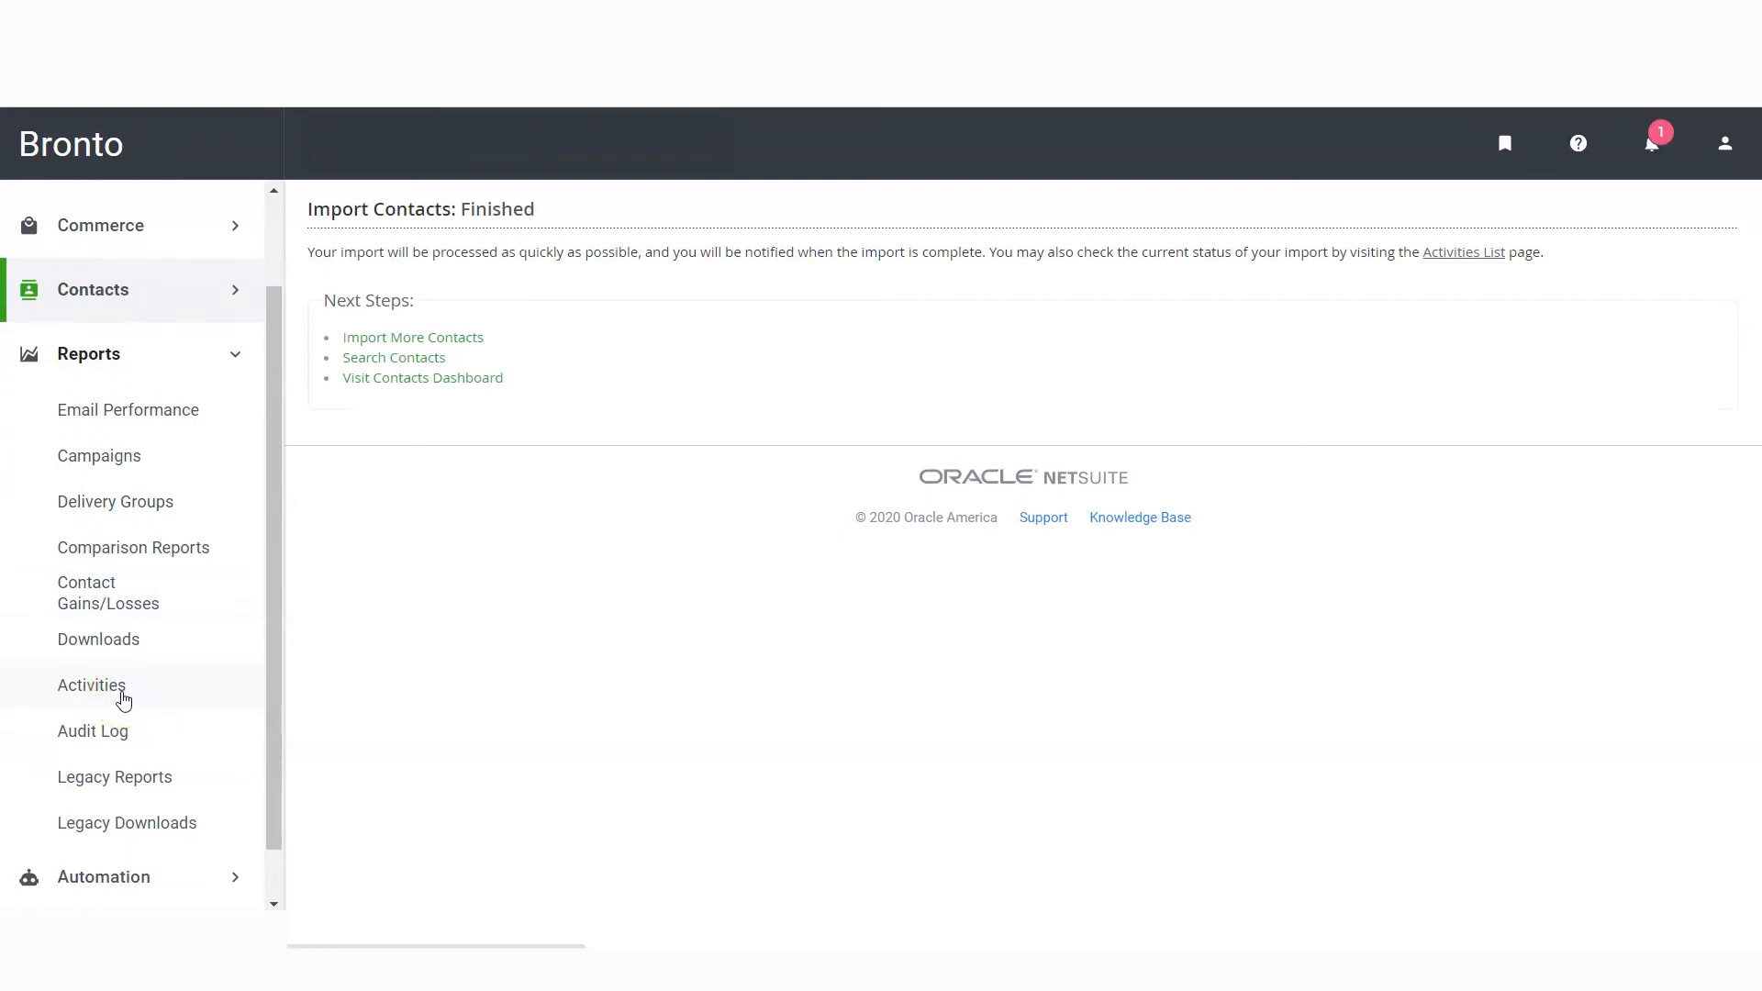
pyautogui.click(92, 687)
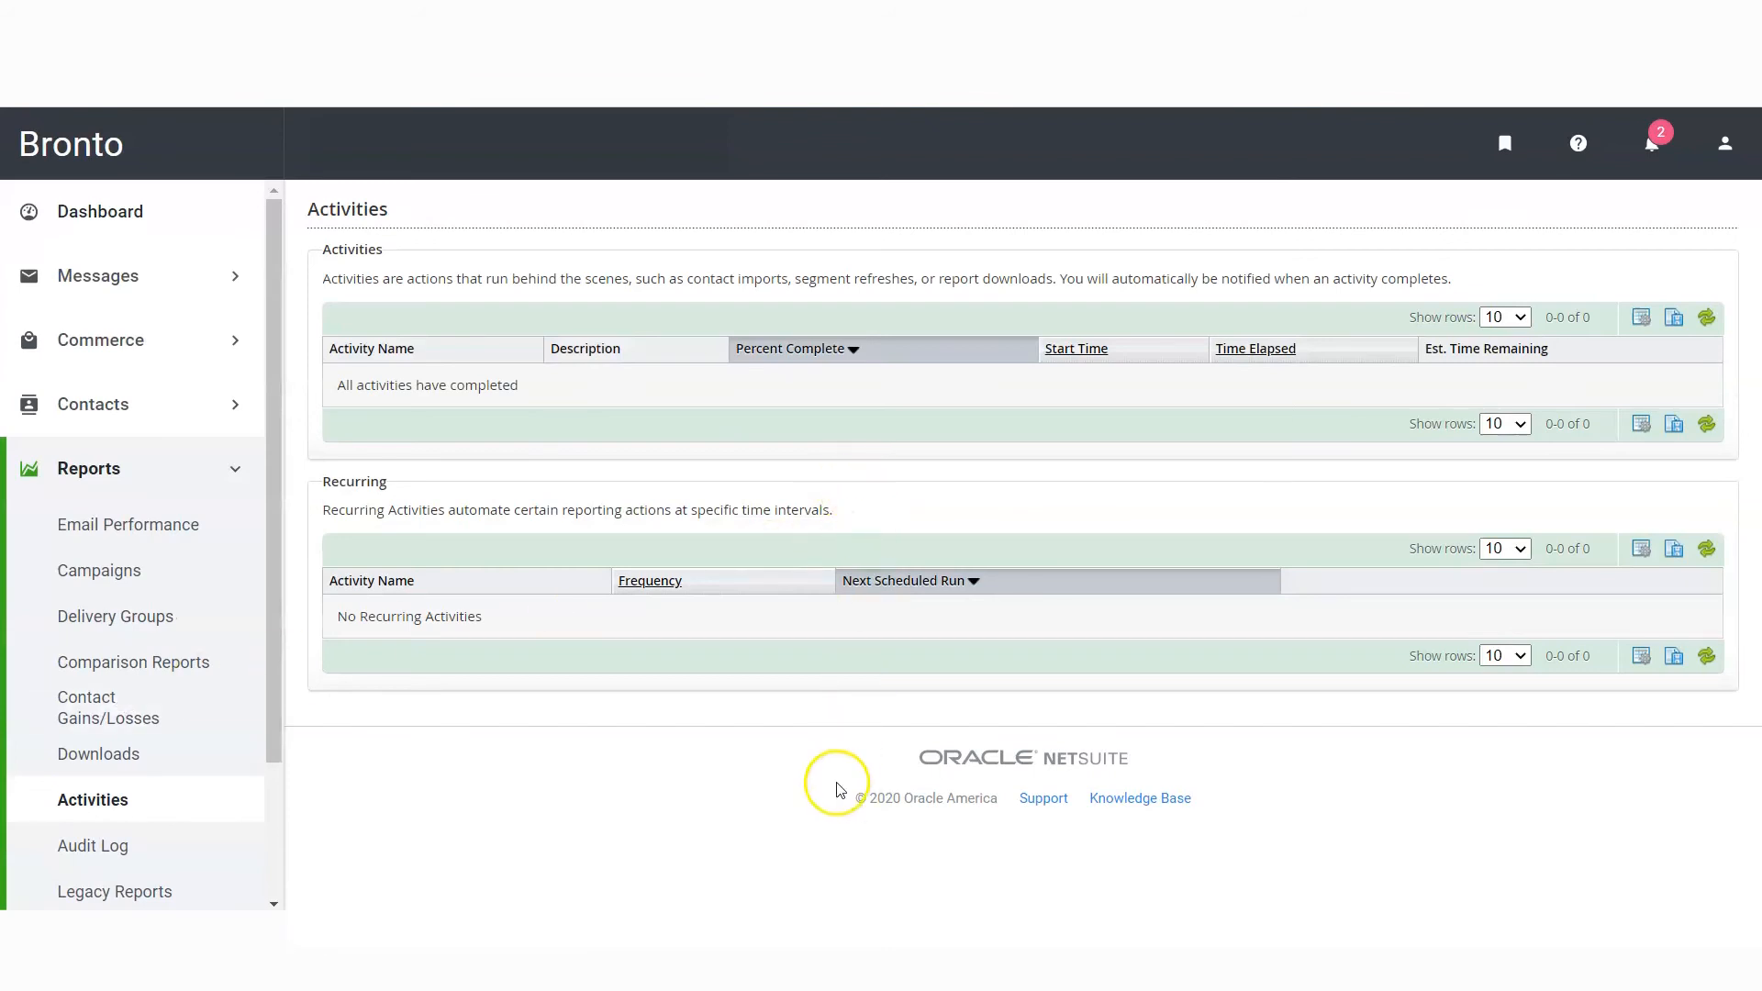
# Review the contact import notification, dismiss all notifications, and close the notification list.
pyautogui.click(1656, 147)
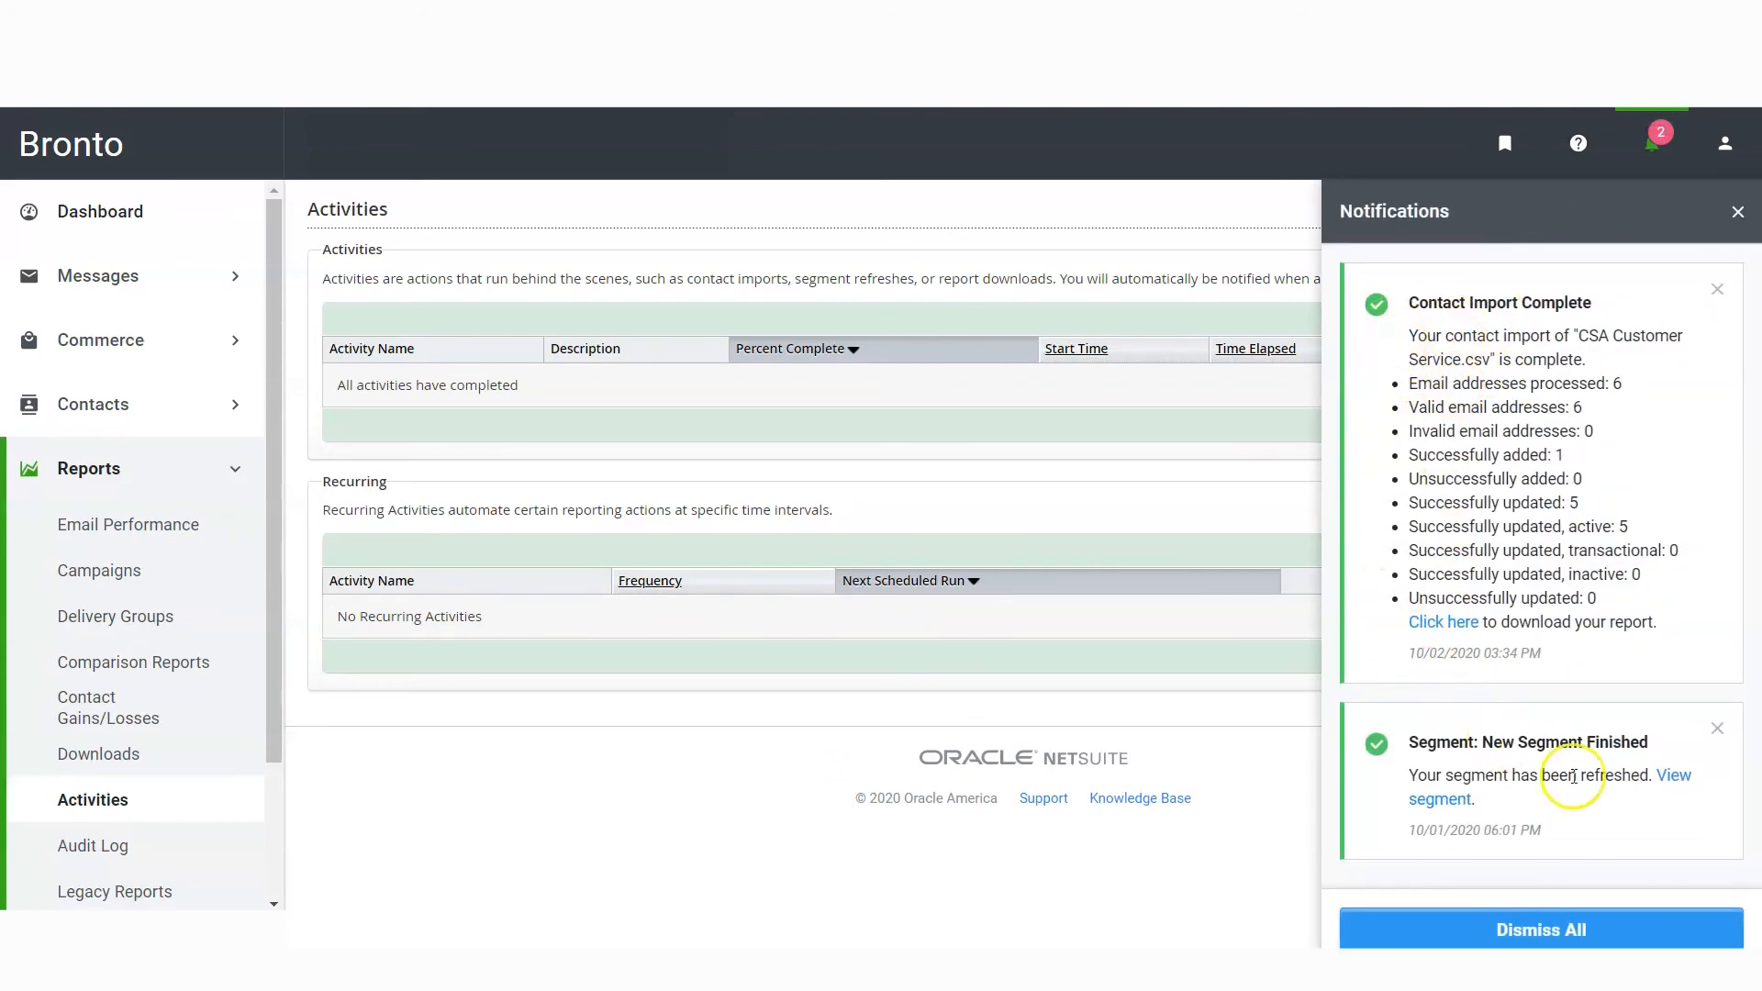
pyautogui.click(1528, 929)
pyautogui.click(1625, 933)
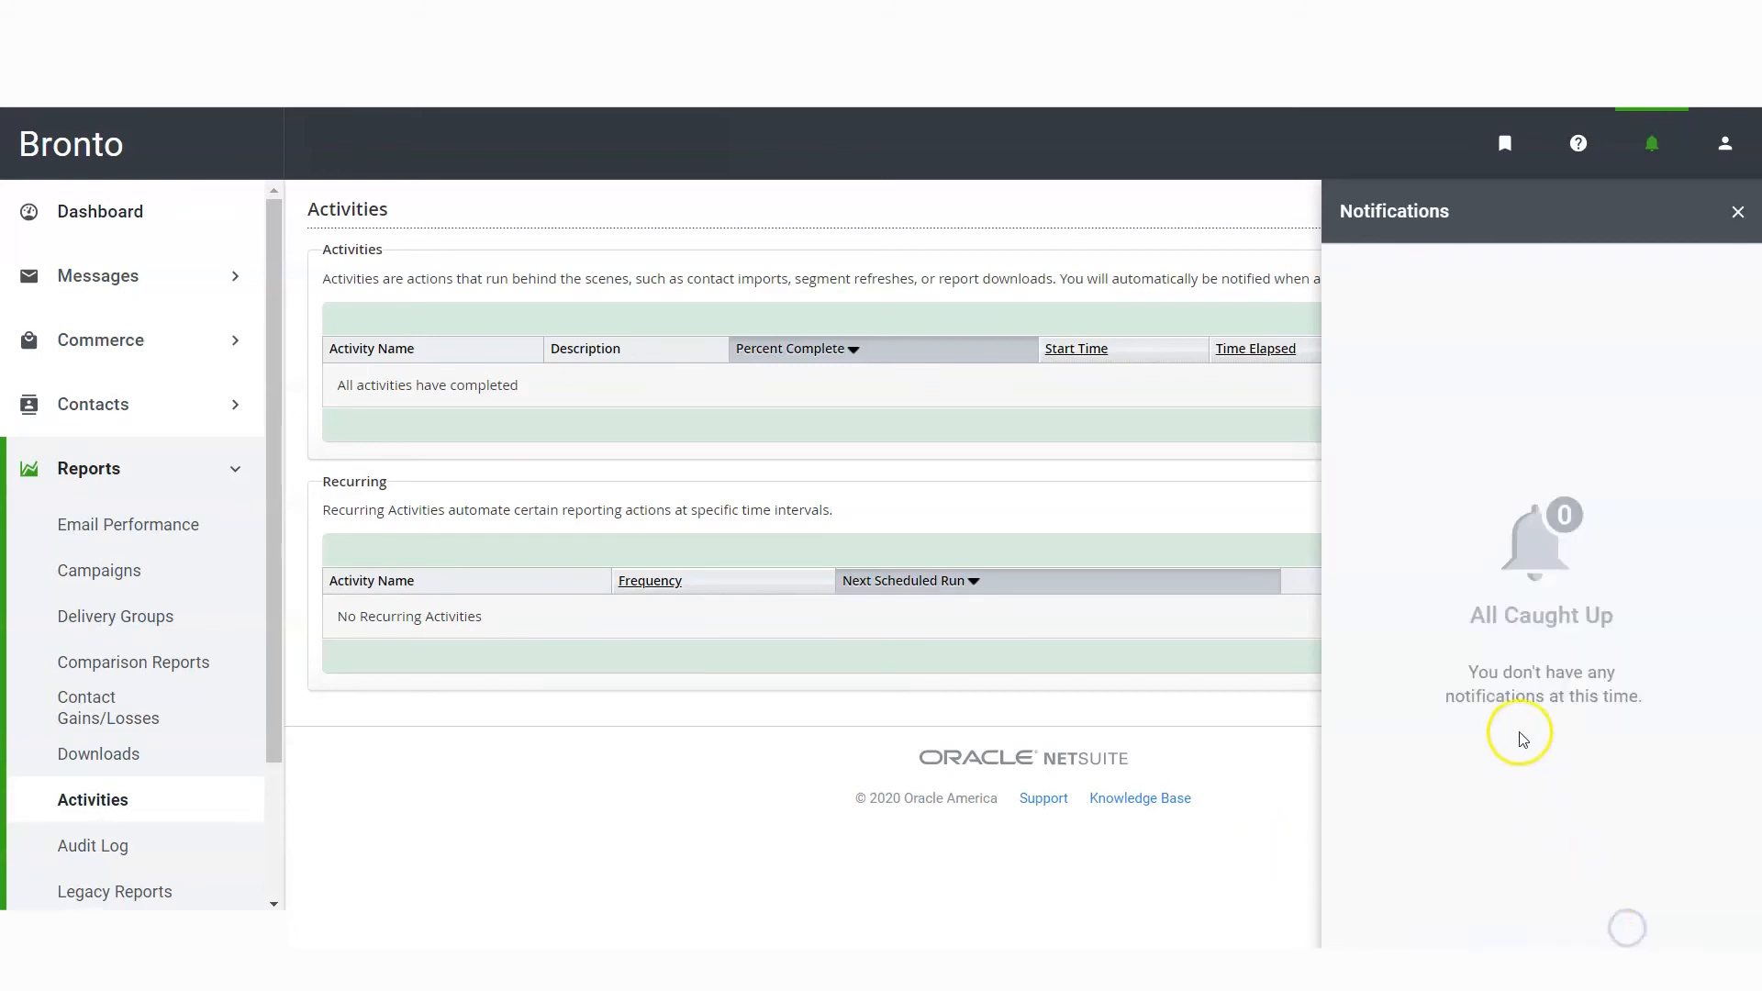
pyautogui.click(1740, 211)
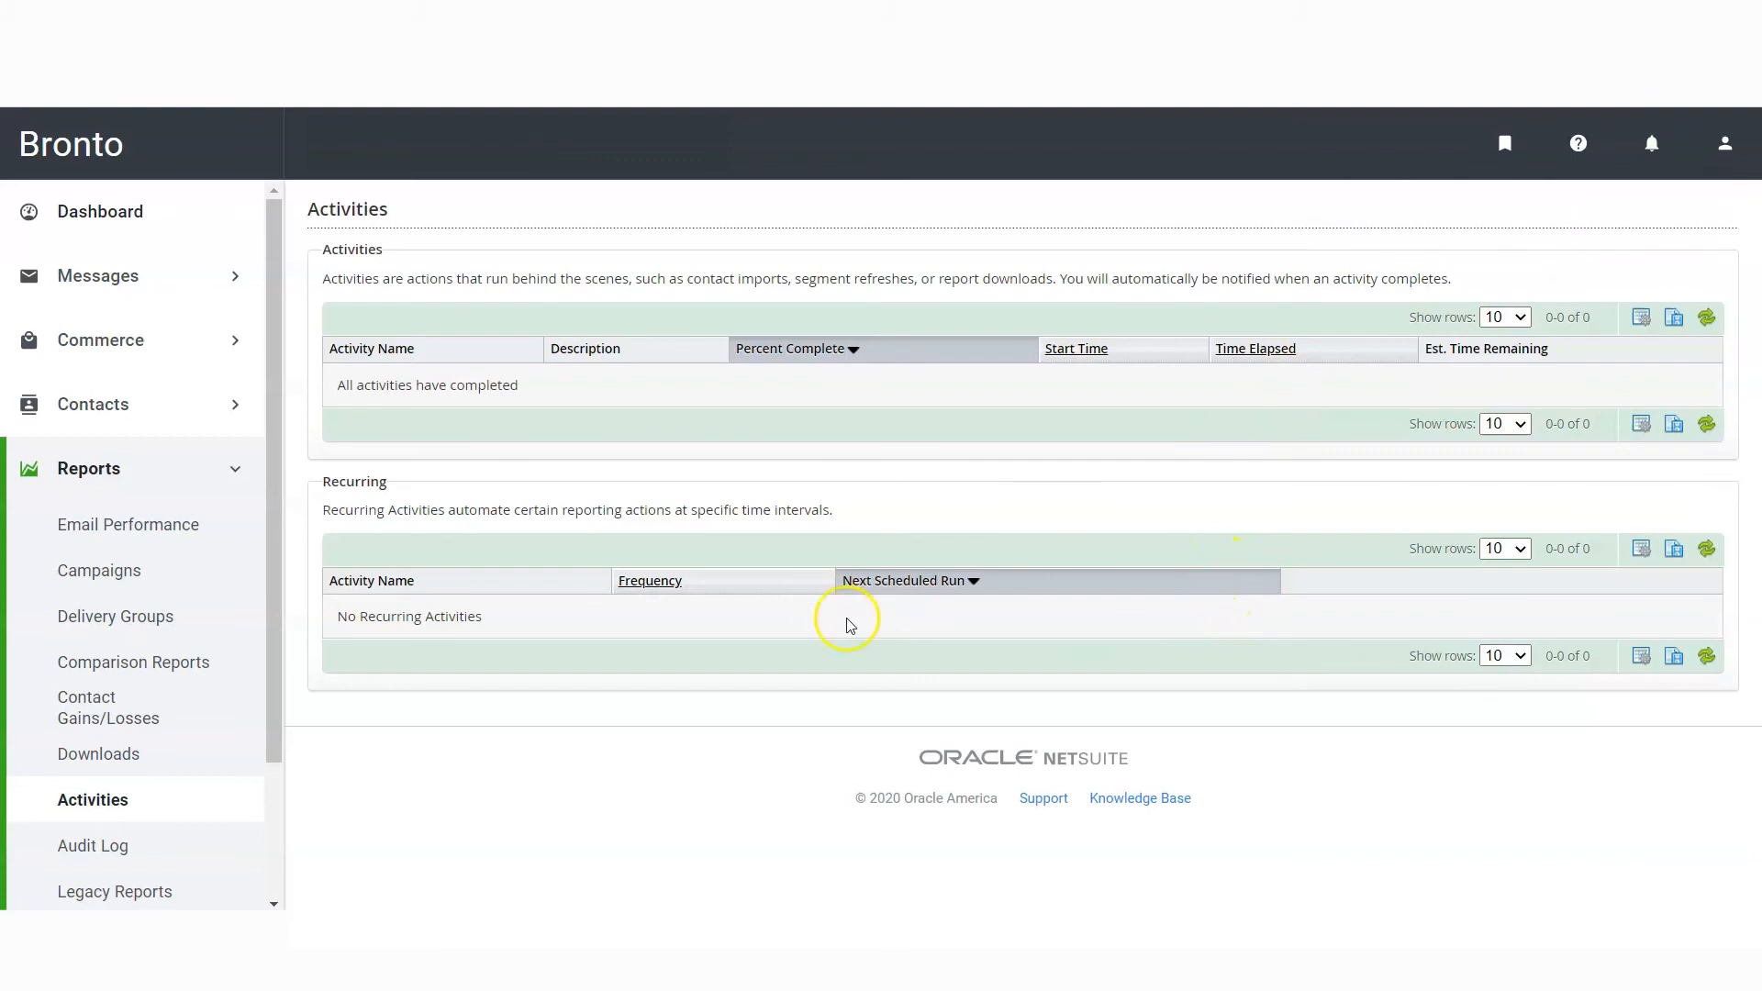
# Open the contact lists, filter them by the CSA label, and clear the filter.
pyautogui.click(96, 405)
pyautogui.click(87, 552)
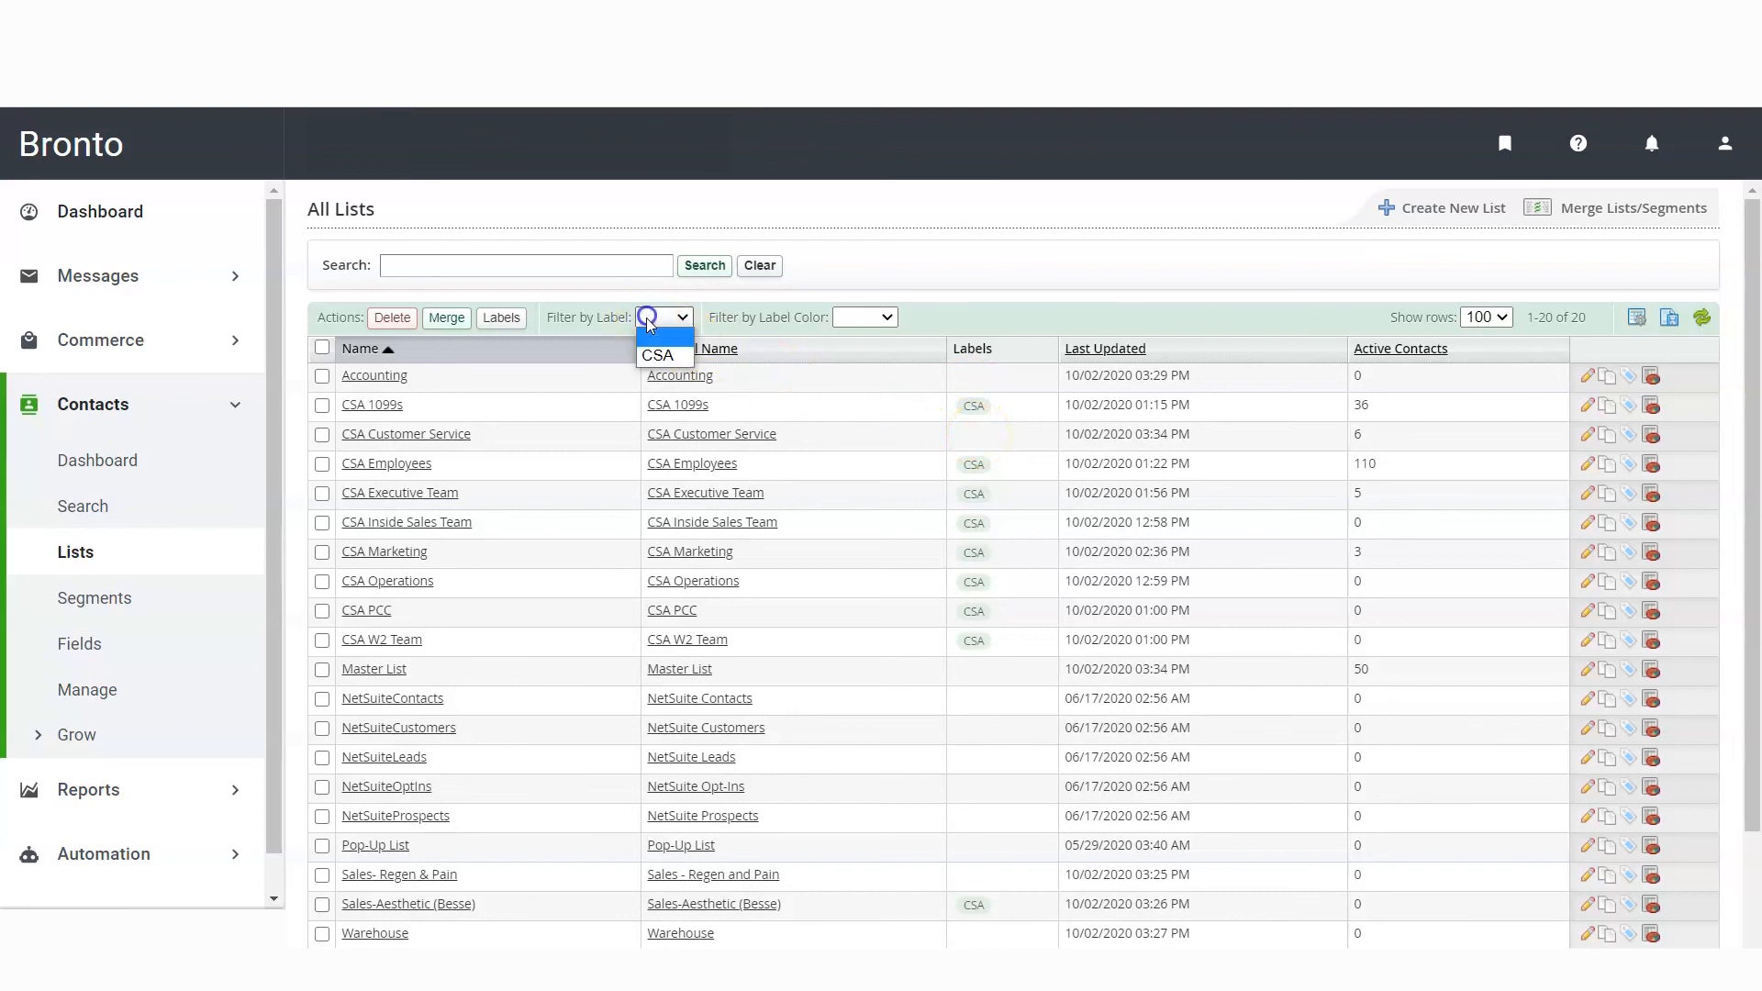
pyautogui.click(660, 356)
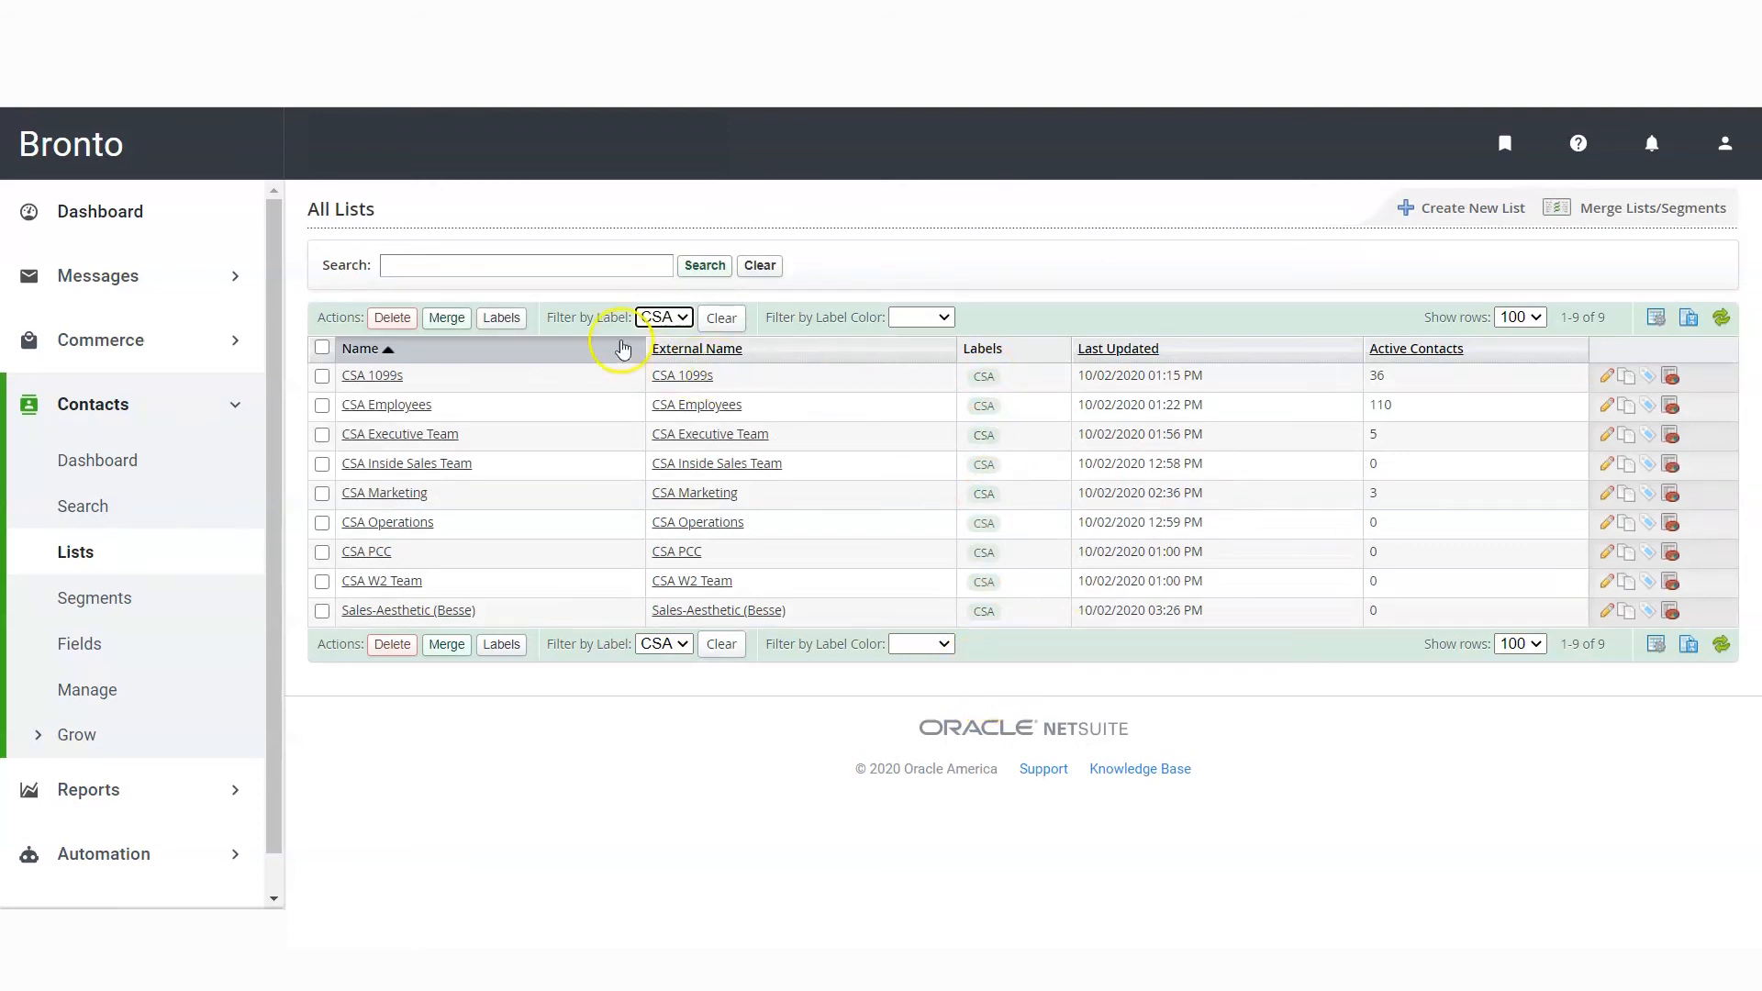
pyautogui.click(714, 318)
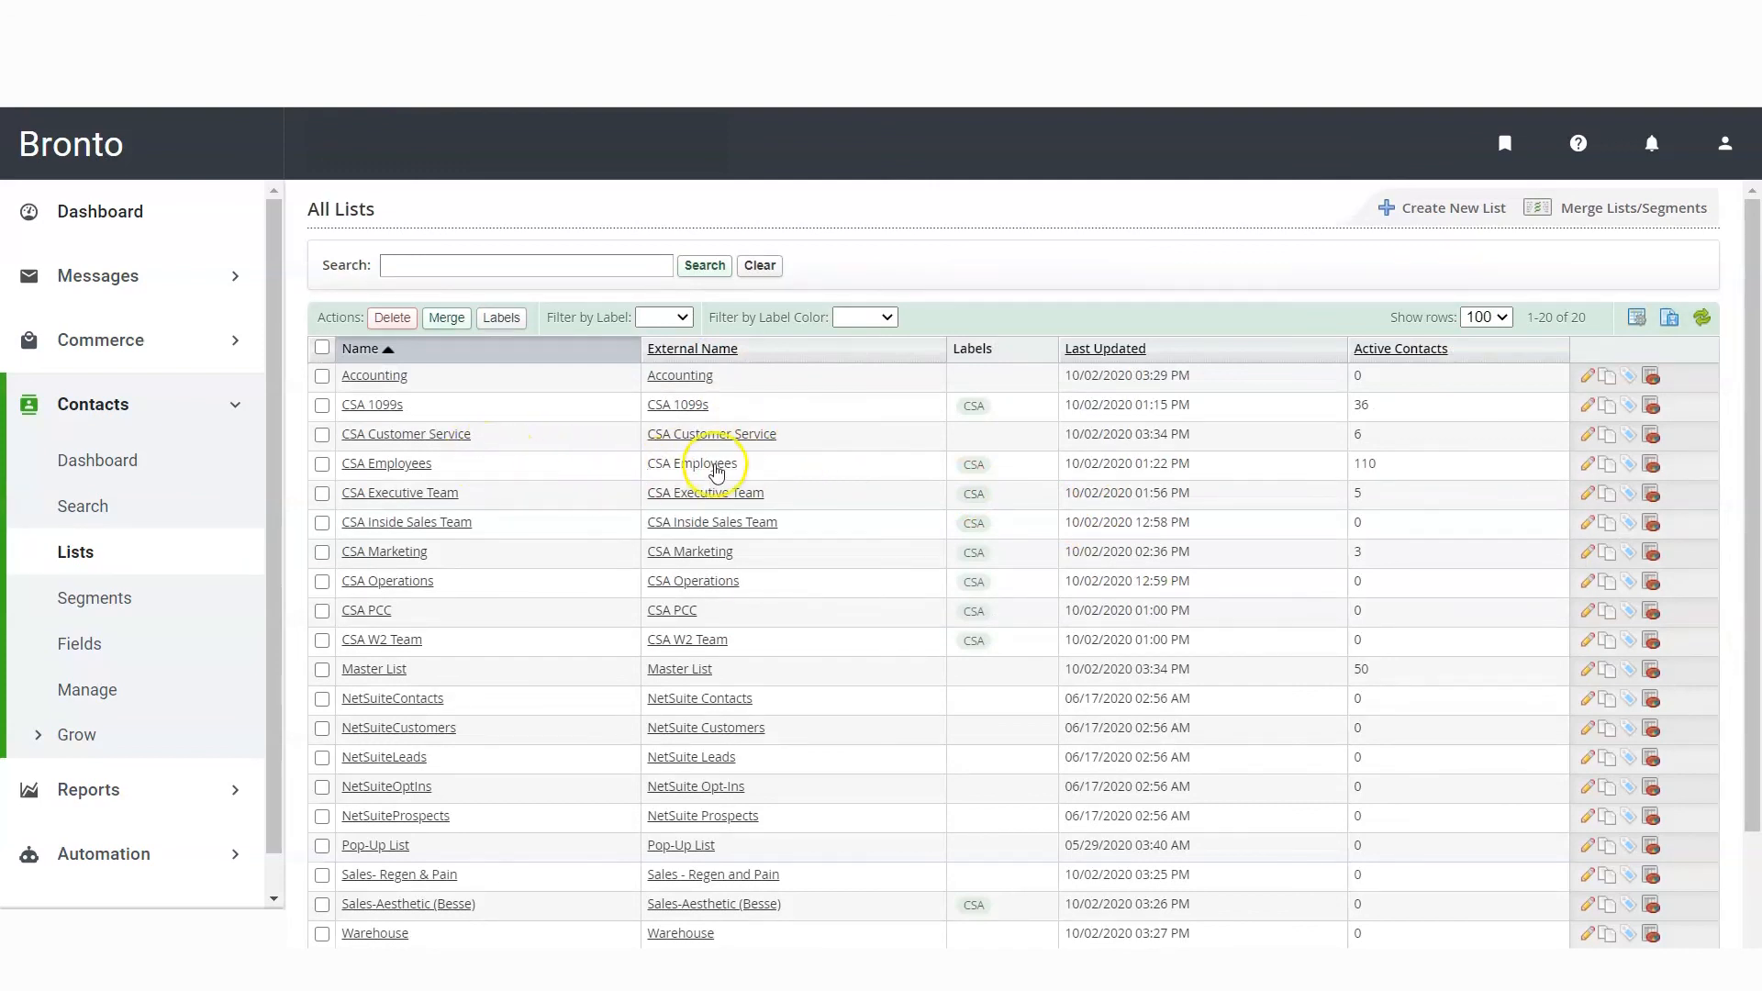
# Add the existing CSA label to the CSA Customer Service list and save the label changes.
pyautogui.click(1627, 441)
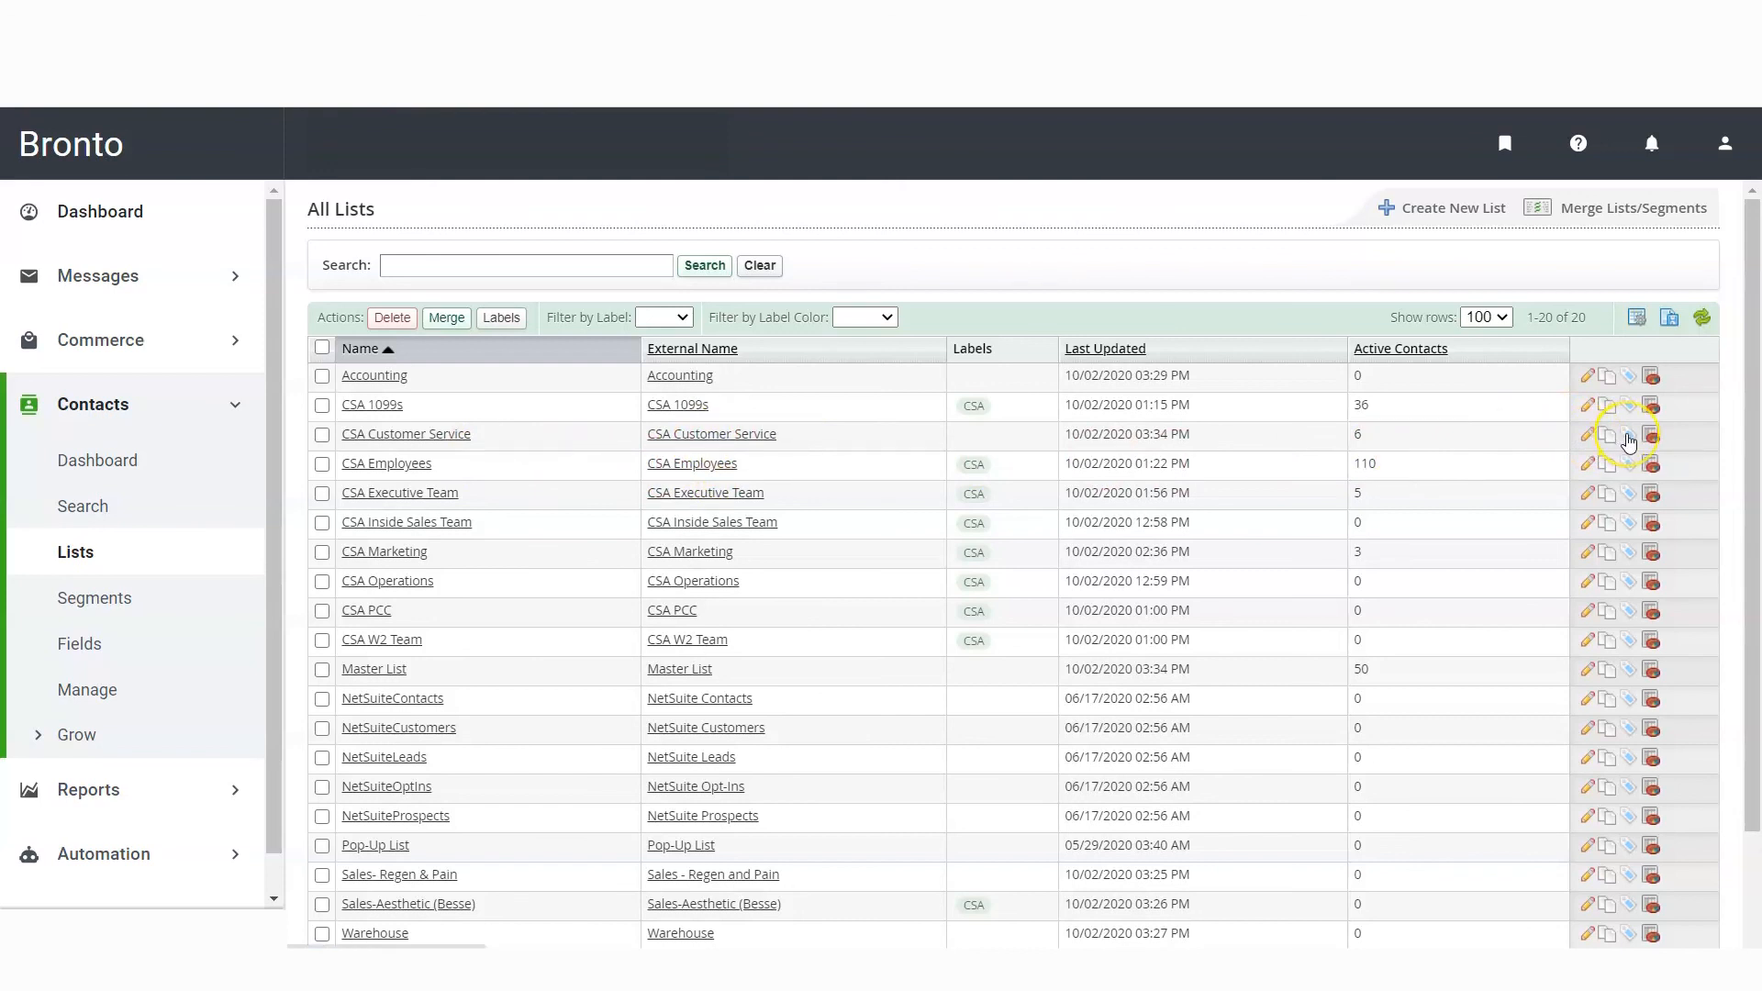
pyautogui.click(1628, 438)
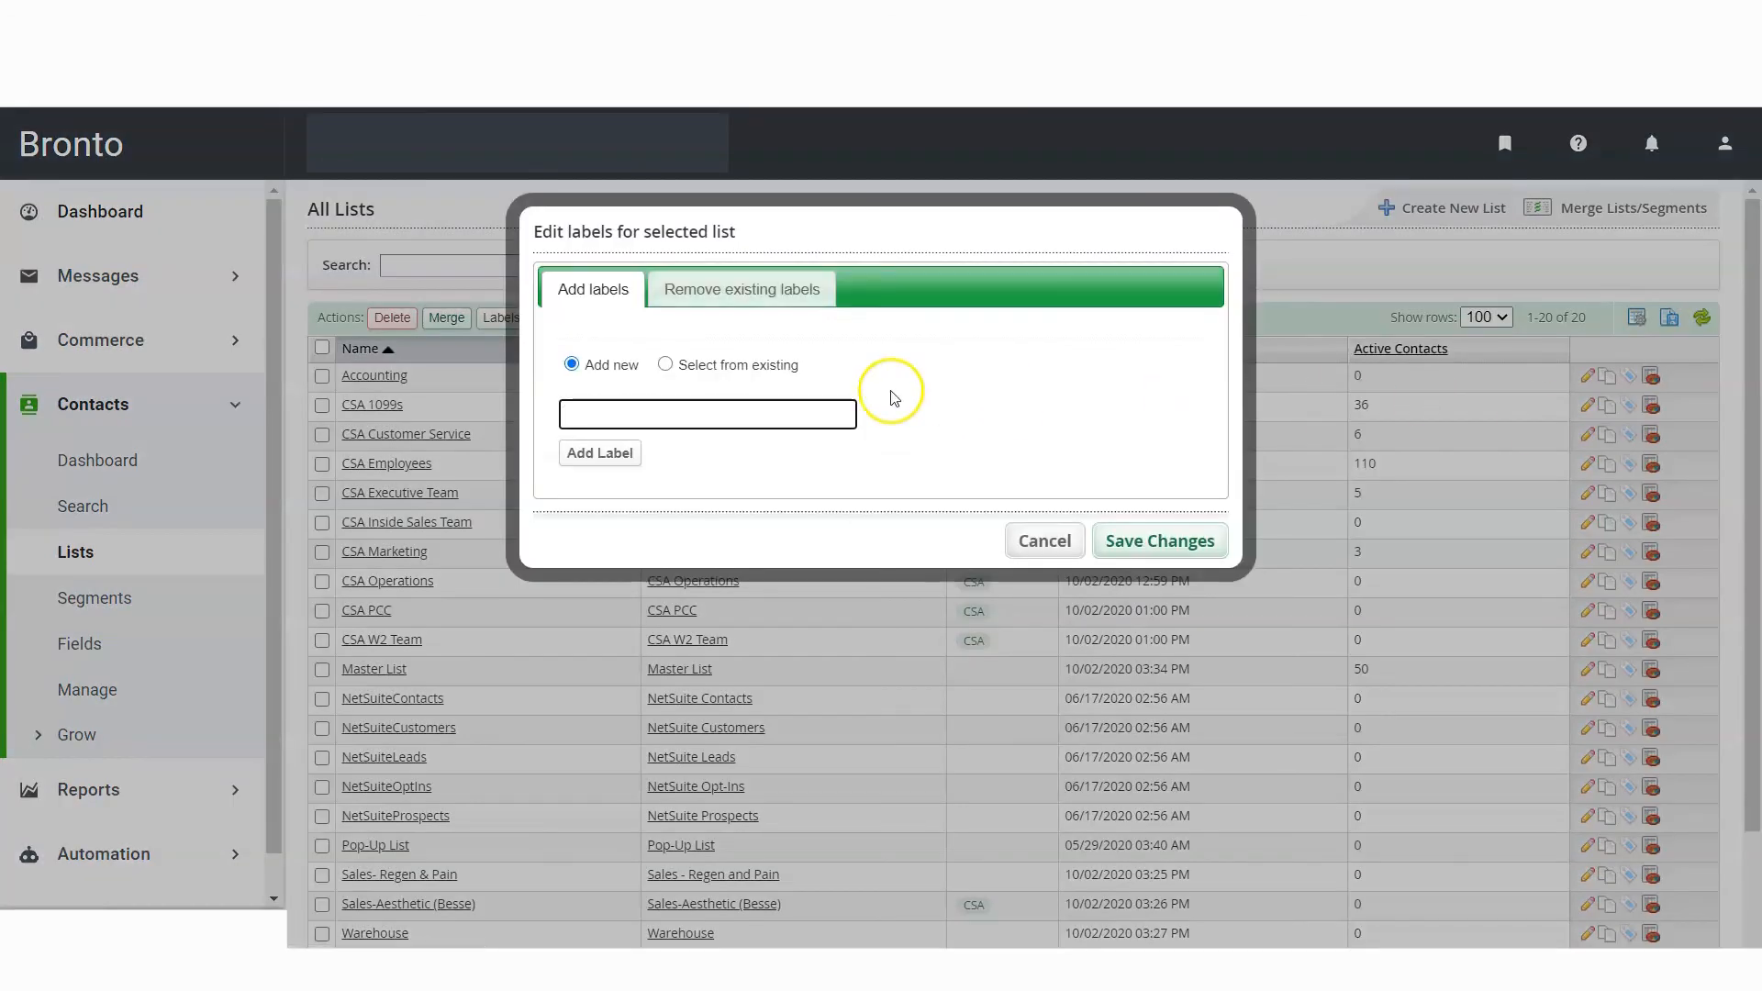
pyautogui.click(667, 363)
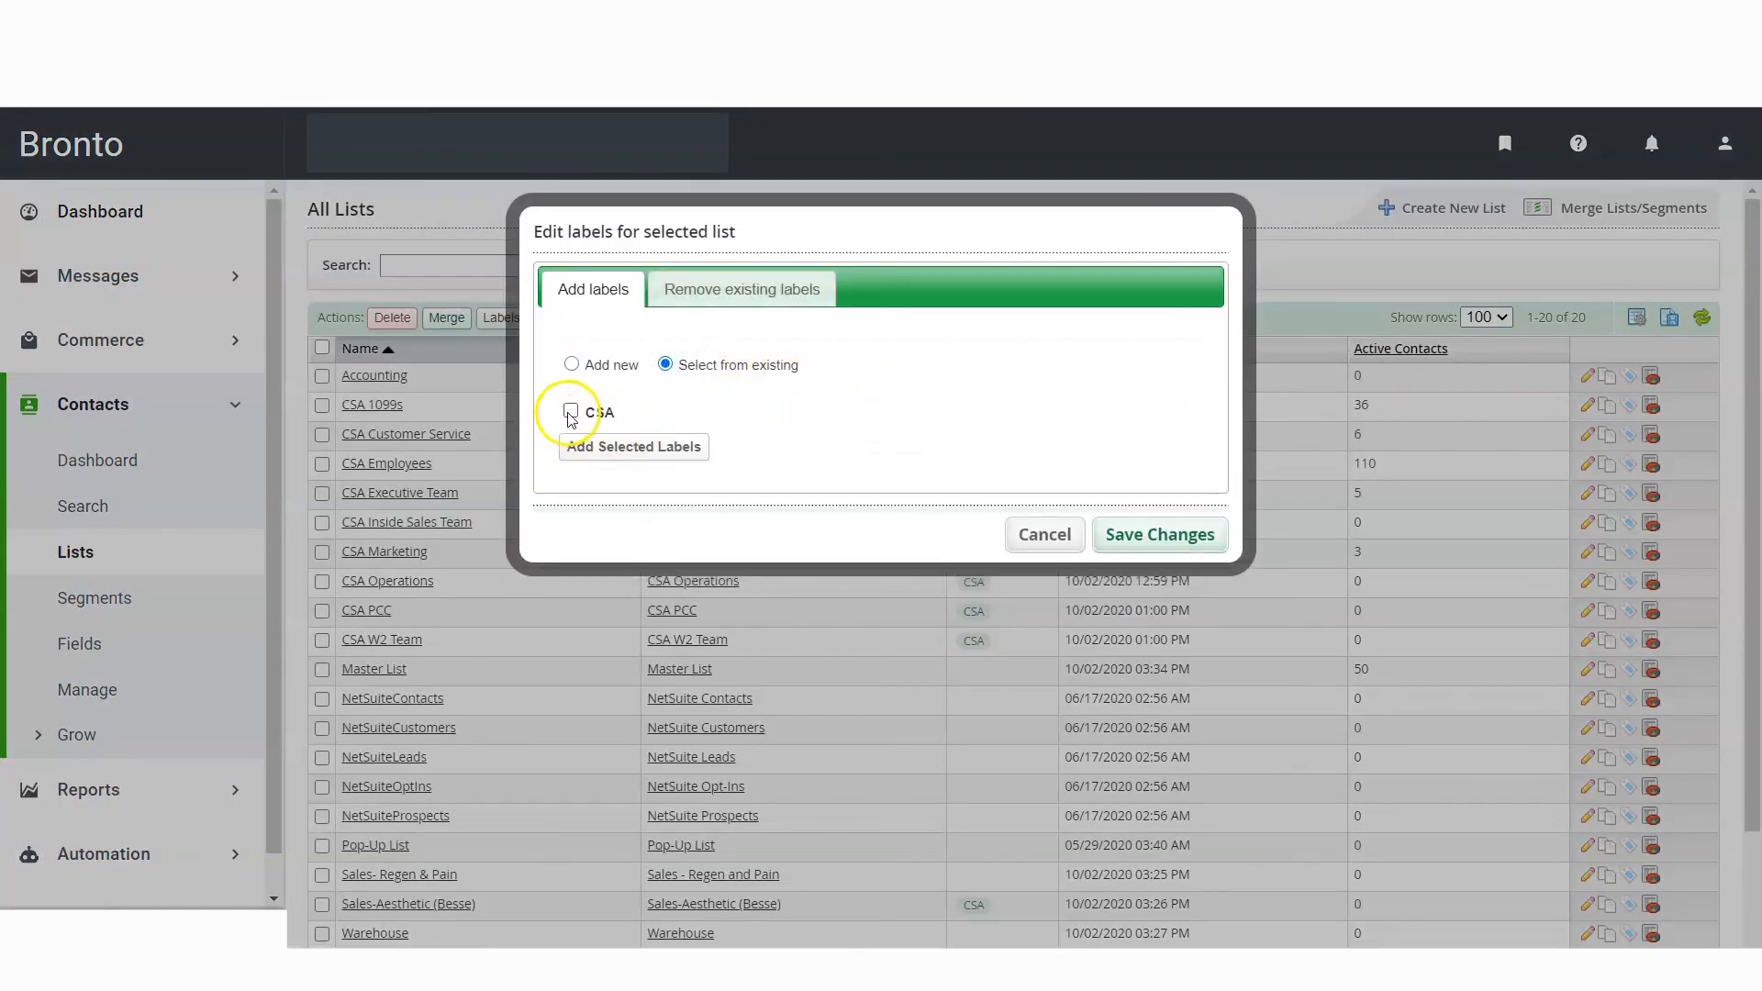
pyautogui.click(624, 449)
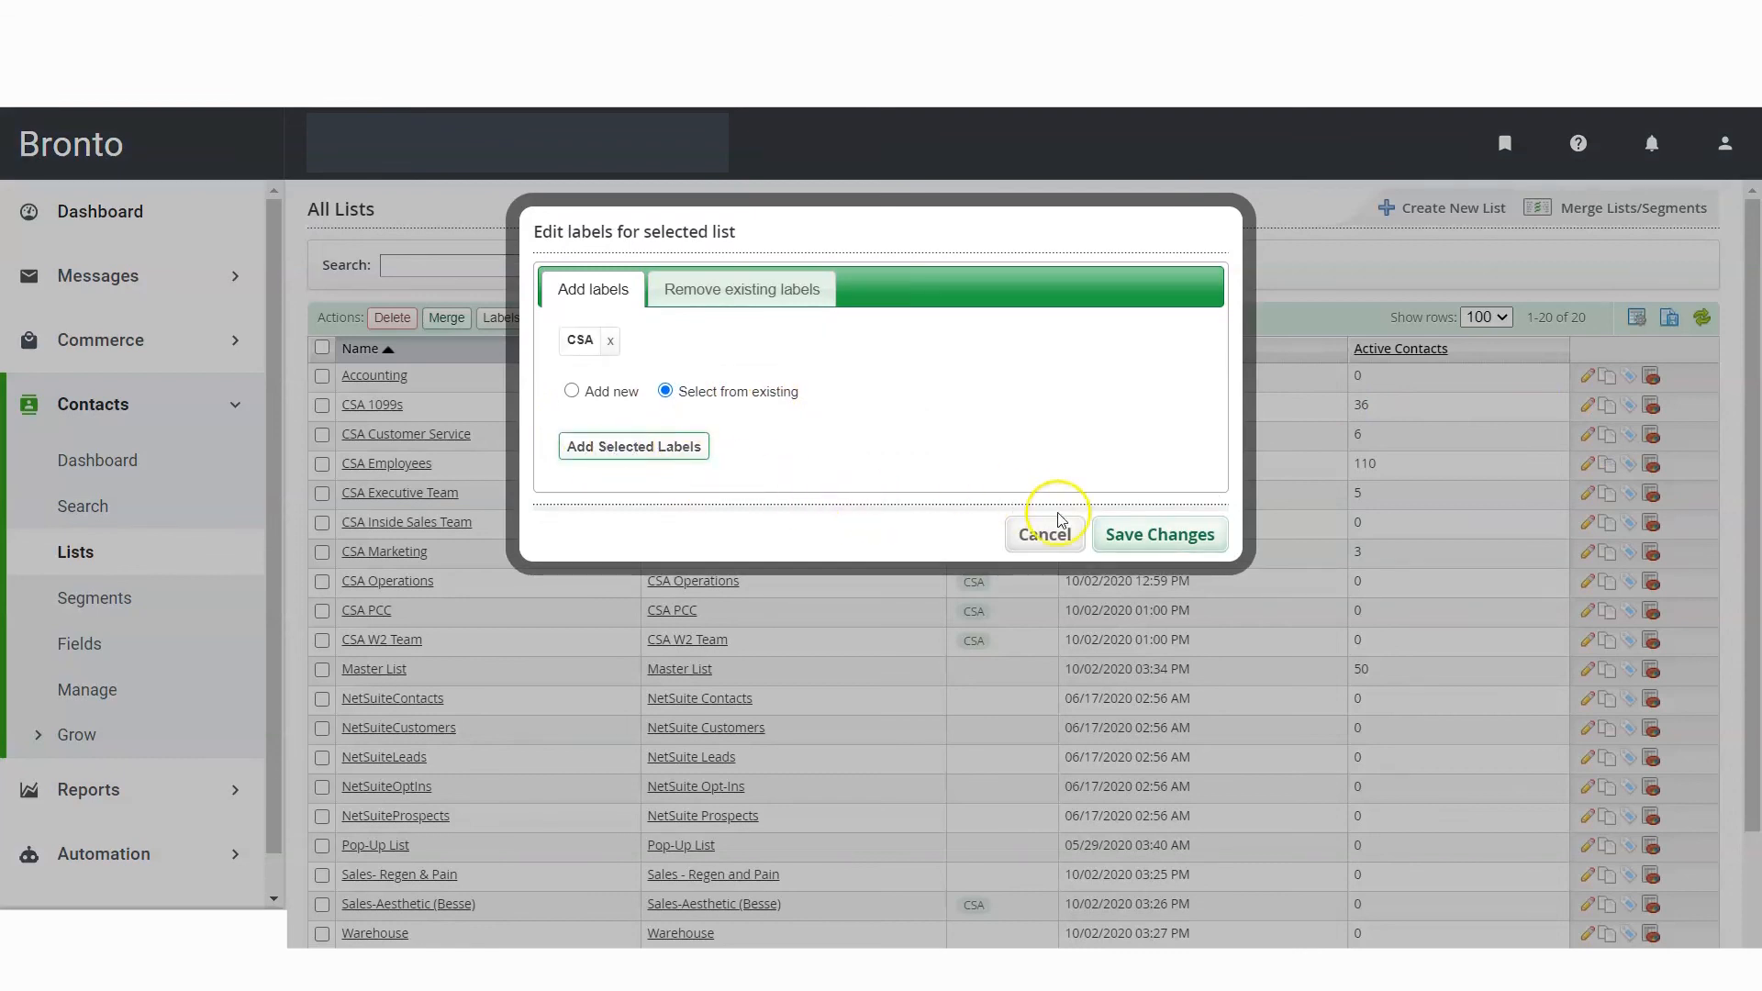
pyautogui.click(1164, 542)
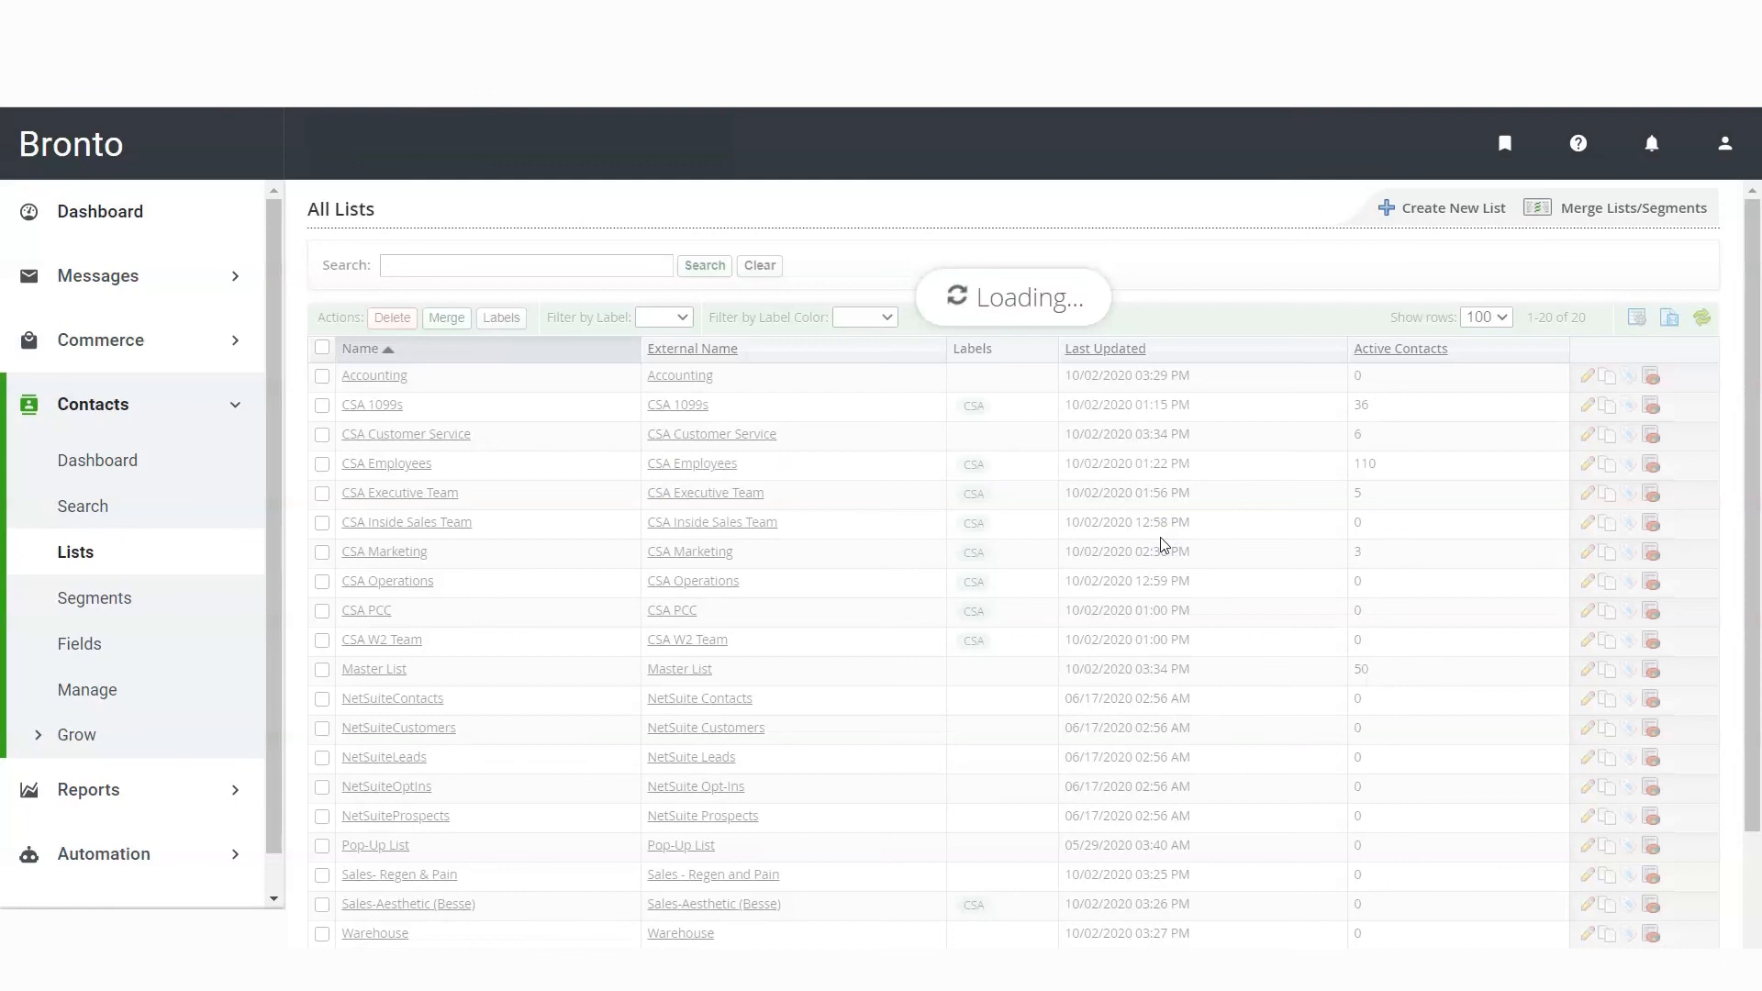
pyautogui.click(1100, 547)
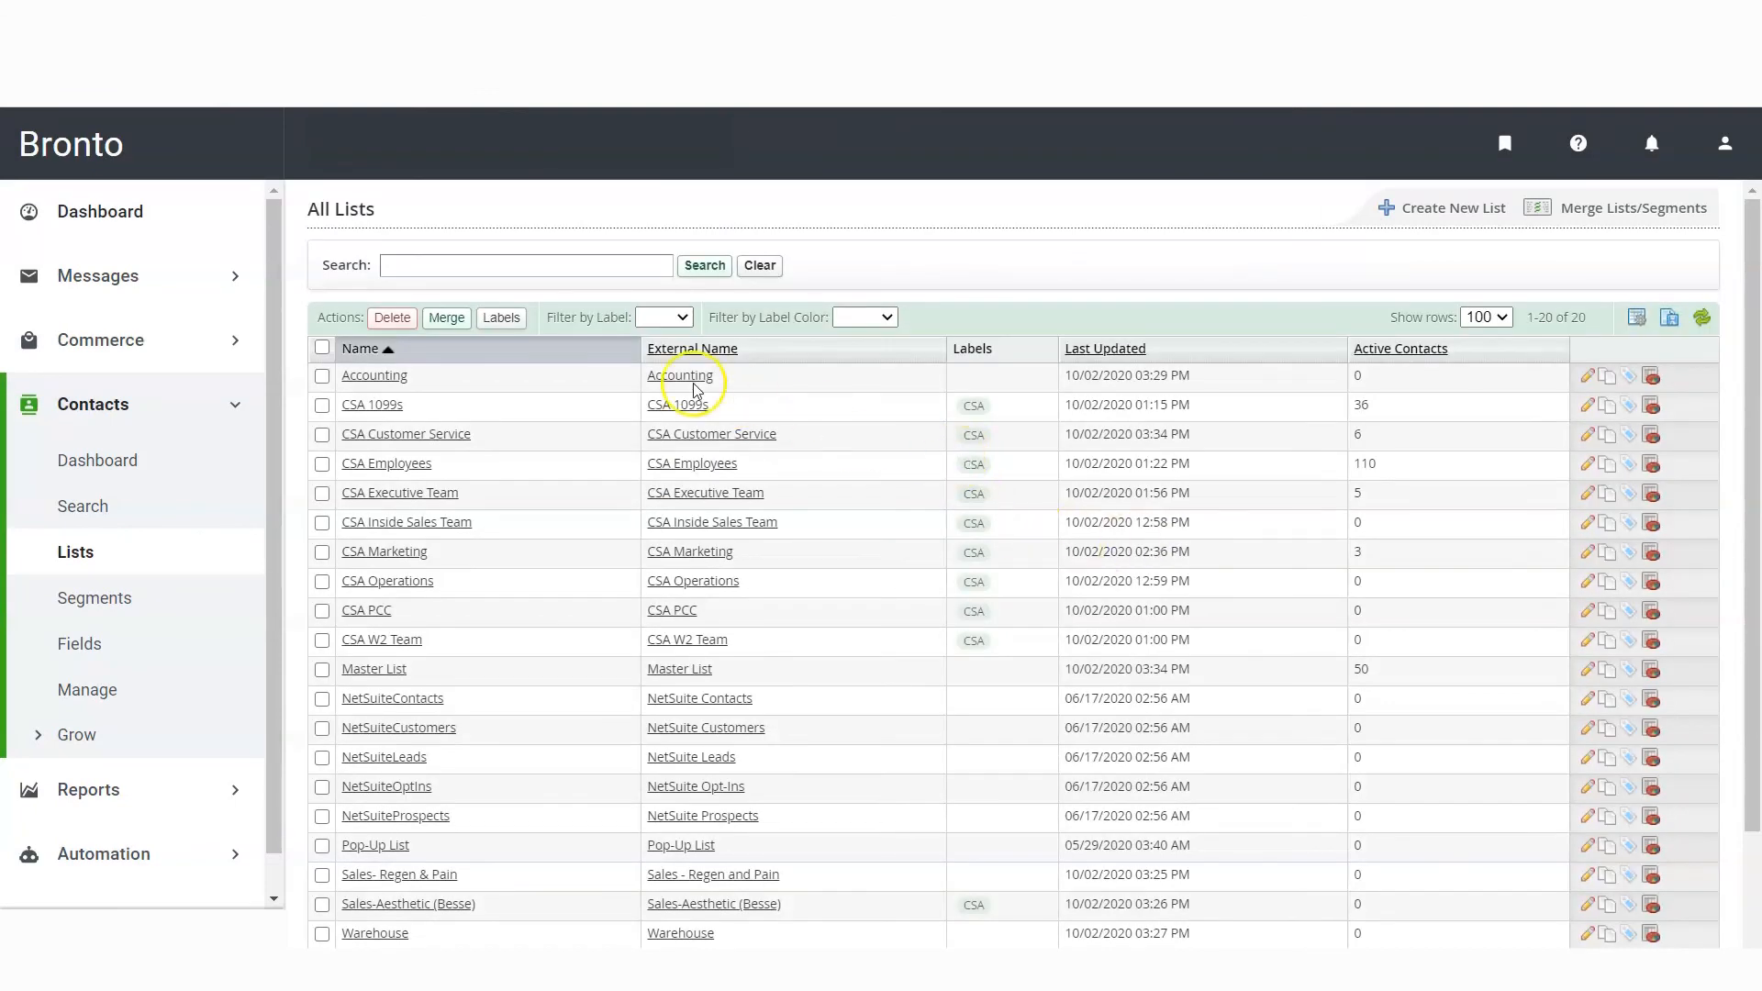
# Review the CSA Customer Service list's overview and its contacts, and return to the overview of all lists.
pyautogui.click(420, 441)
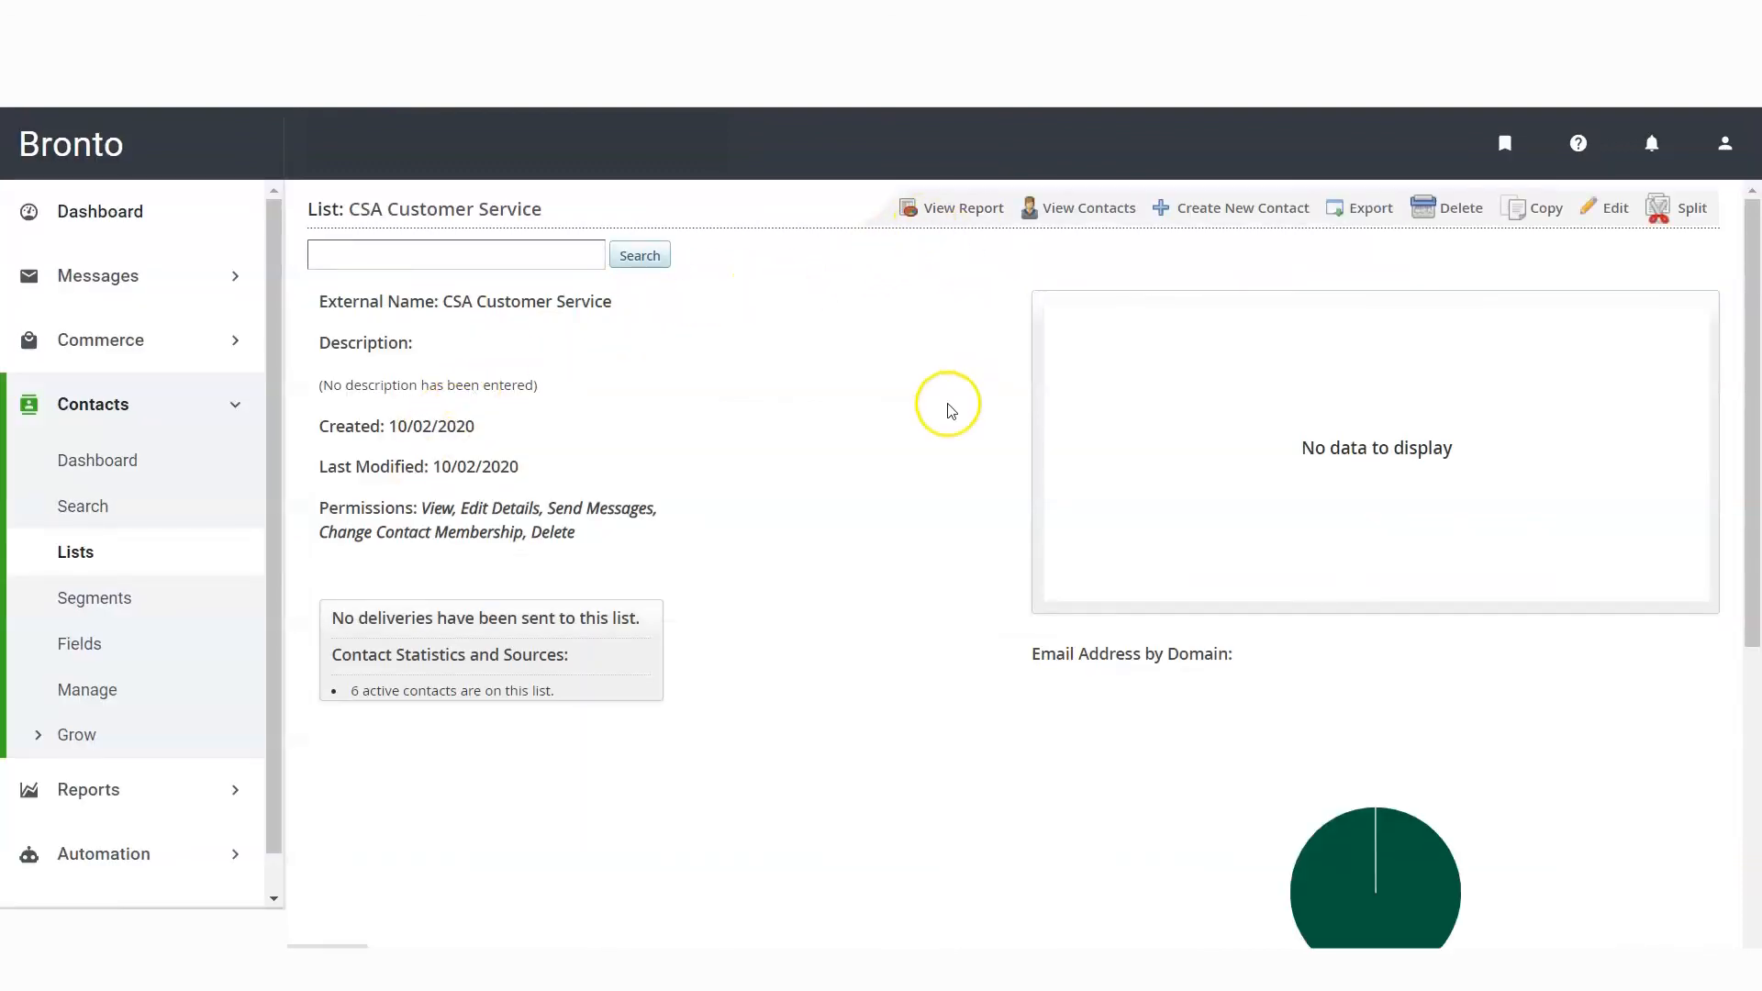
pyautogui.scroll(-5, 909, 431)
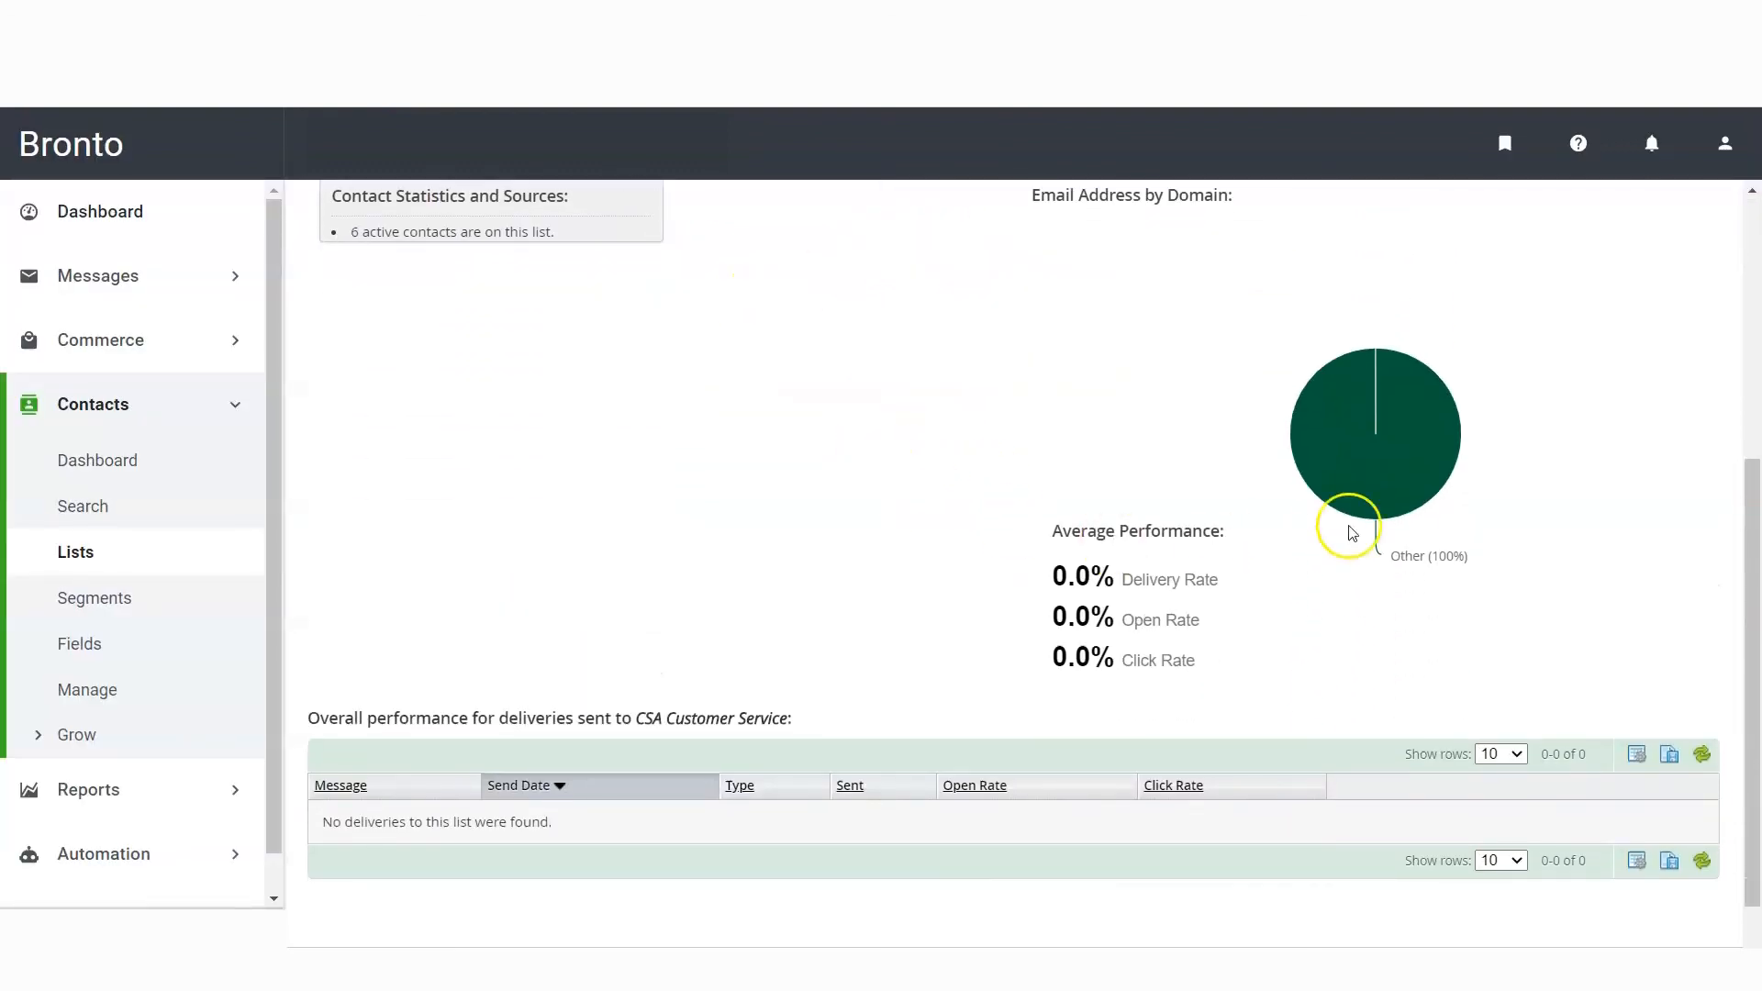
pyautogui.scroll(1, 863, 503)
pyautogui.scroll(3, 863, 503)
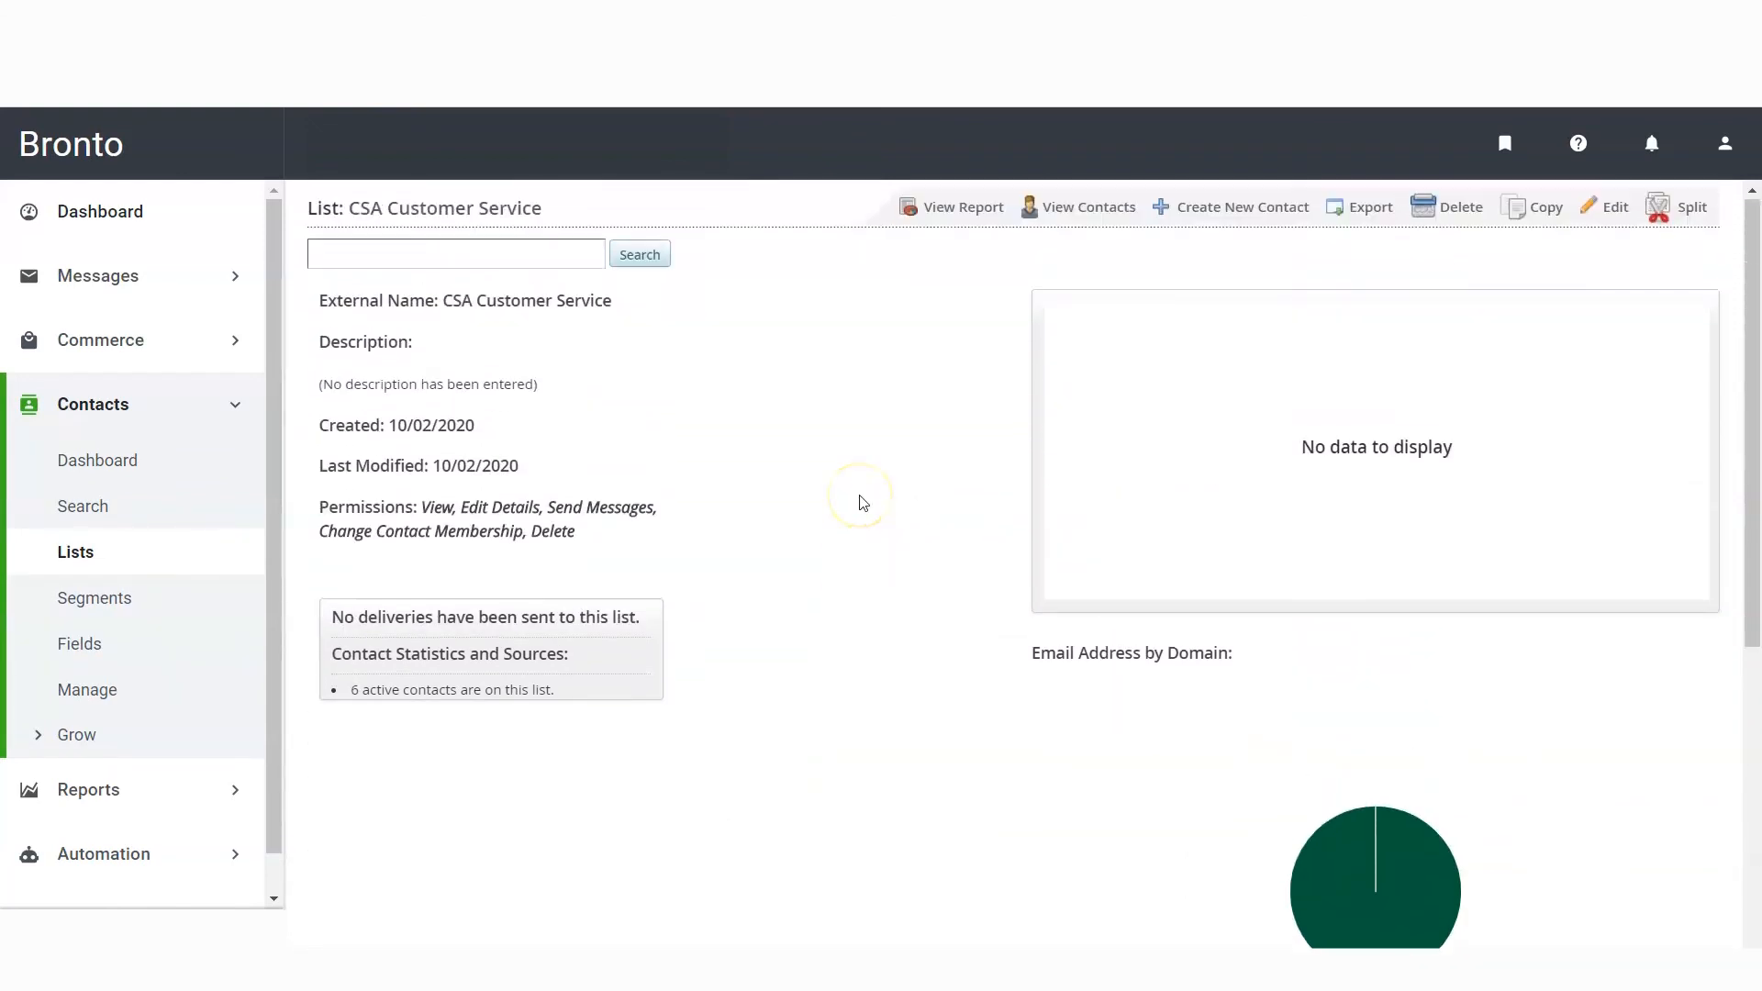
pyautogui.click(1055, 211)
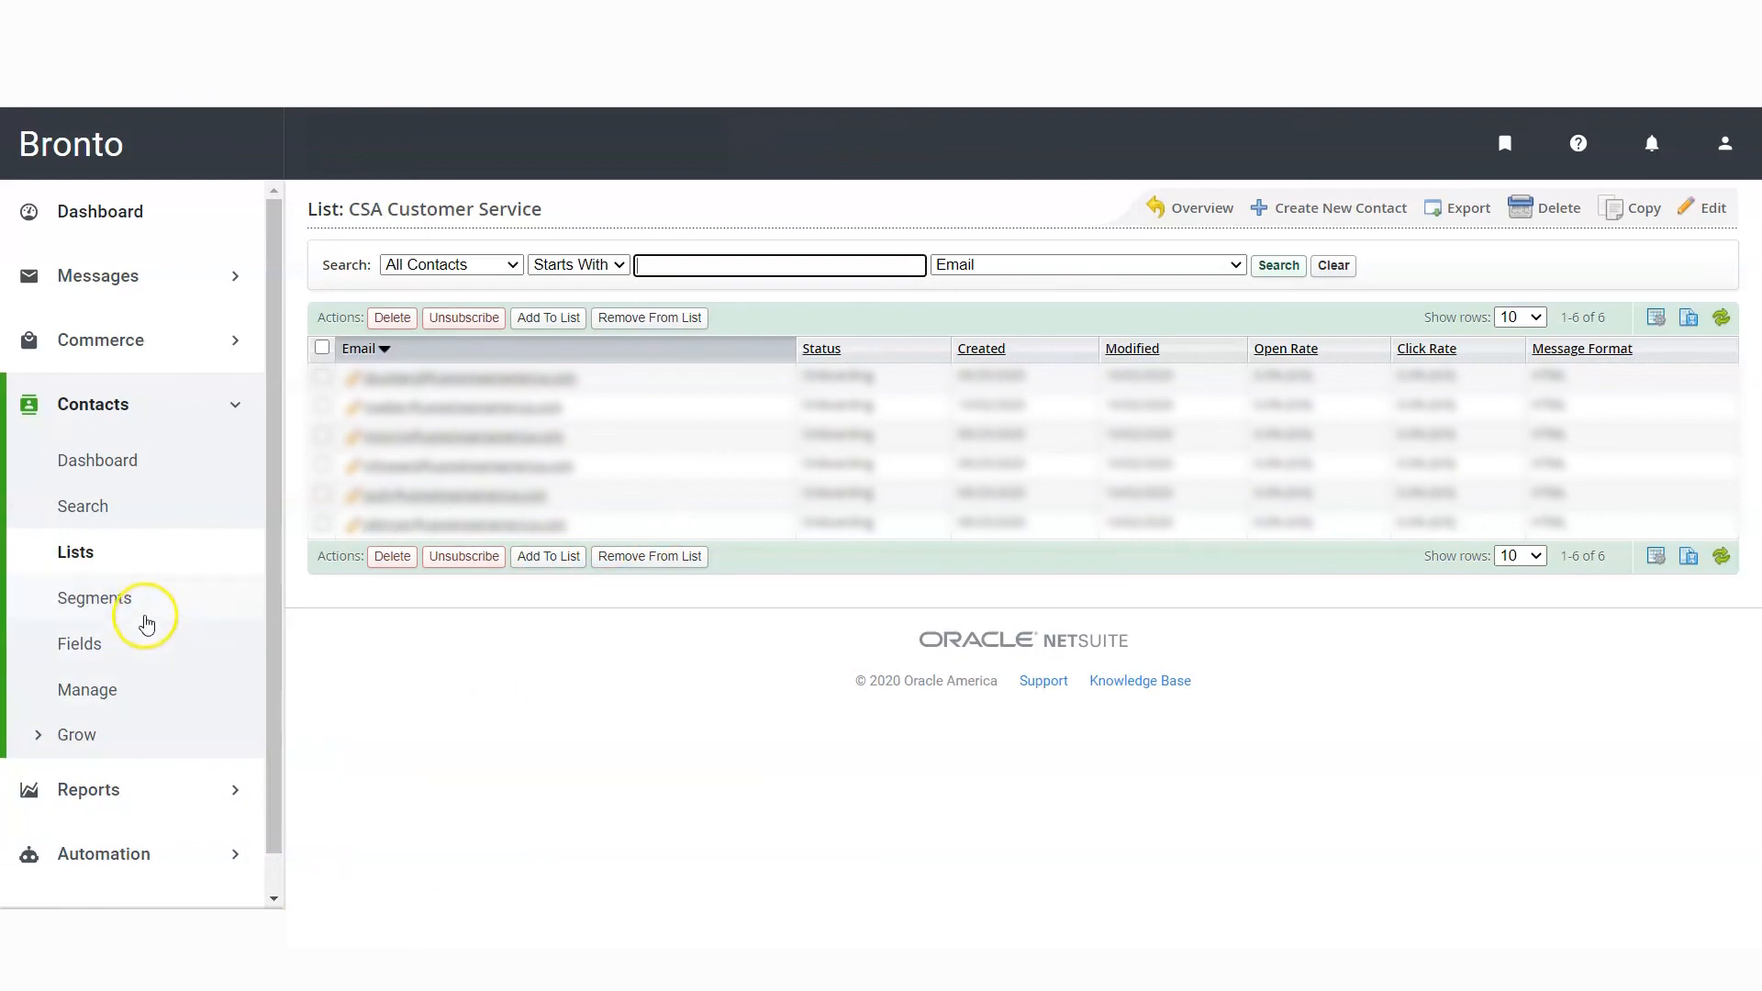
pyautogui.click(77, 552)
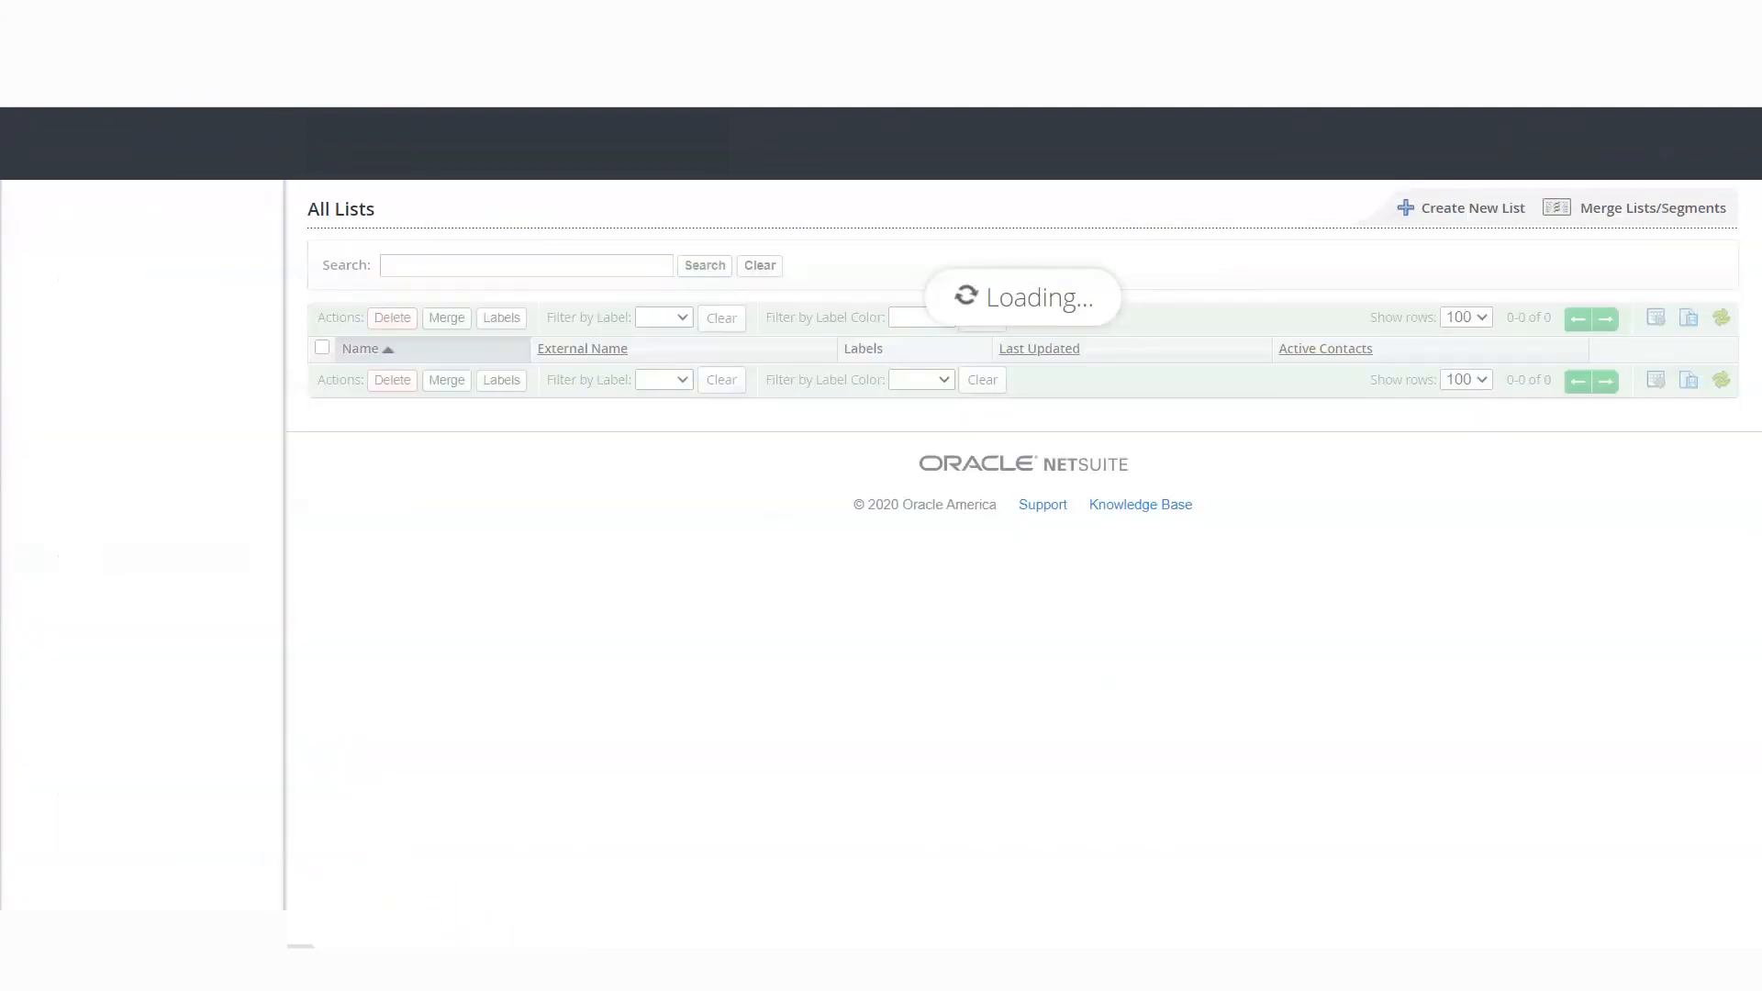